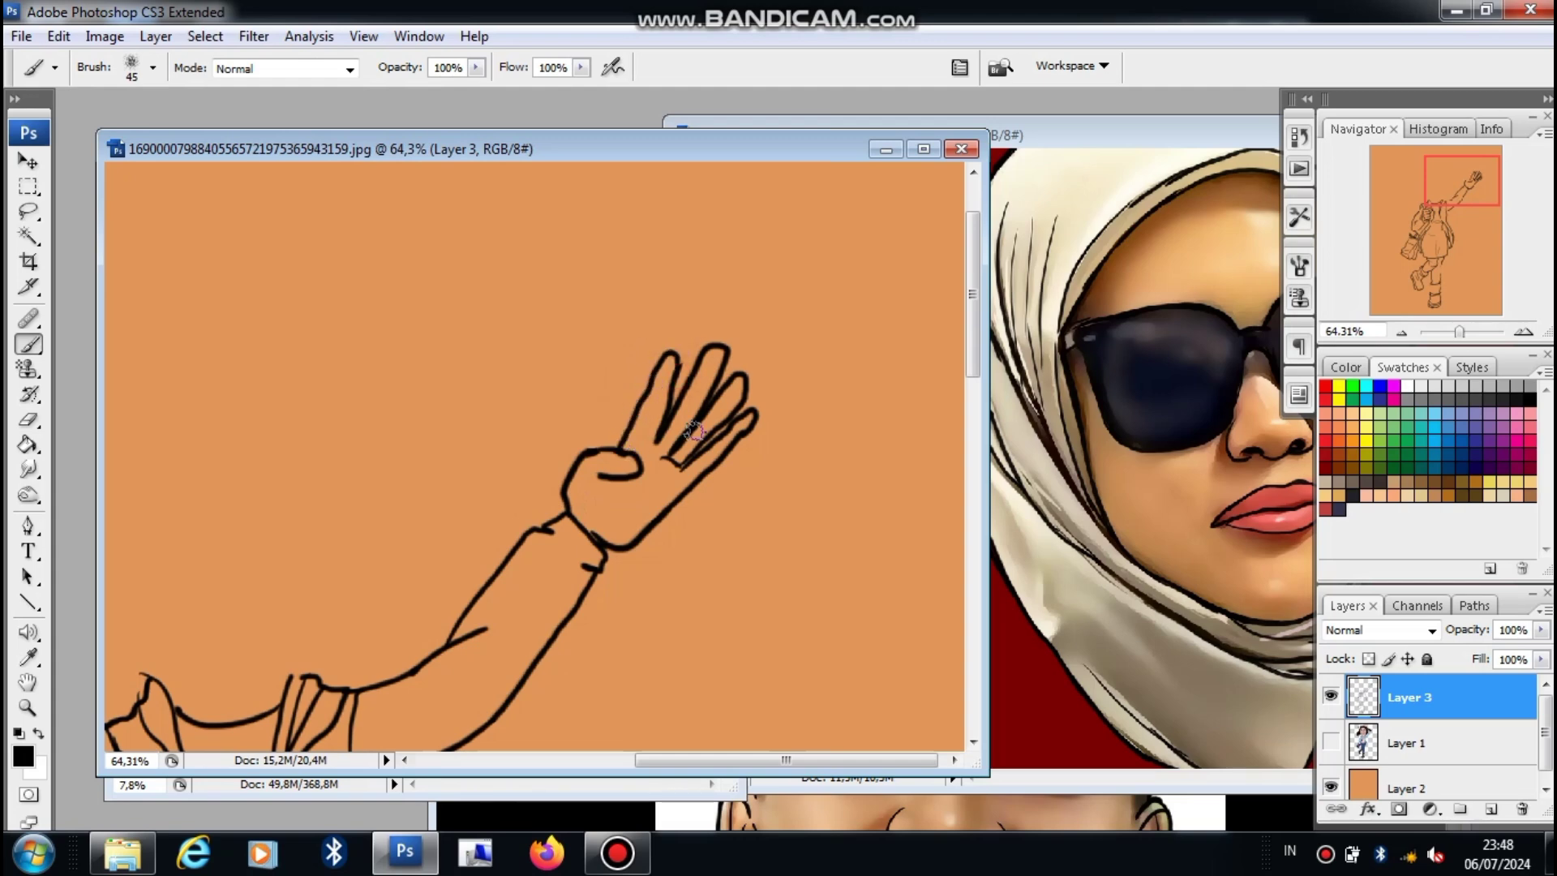
Step: Erase the folded thumb of the raised hand on Layer 3 and redraw it as a splayed, outstretched thumb
mouse_move(665, 505)
left_mouse_down()
mouse_move(762, 427)
mouse_move(673, 508)
mouse_move(760, 405)
mouse_move(737, 425)
mouse_move(752, 433)
mouse_move(651, 534)
mouse_move(657, 503)
mouse_move(653, 529)
mouse_move(601, 536)
mouse_move(687, 499)
mouse_move(668, 465)
left_mouse_up()
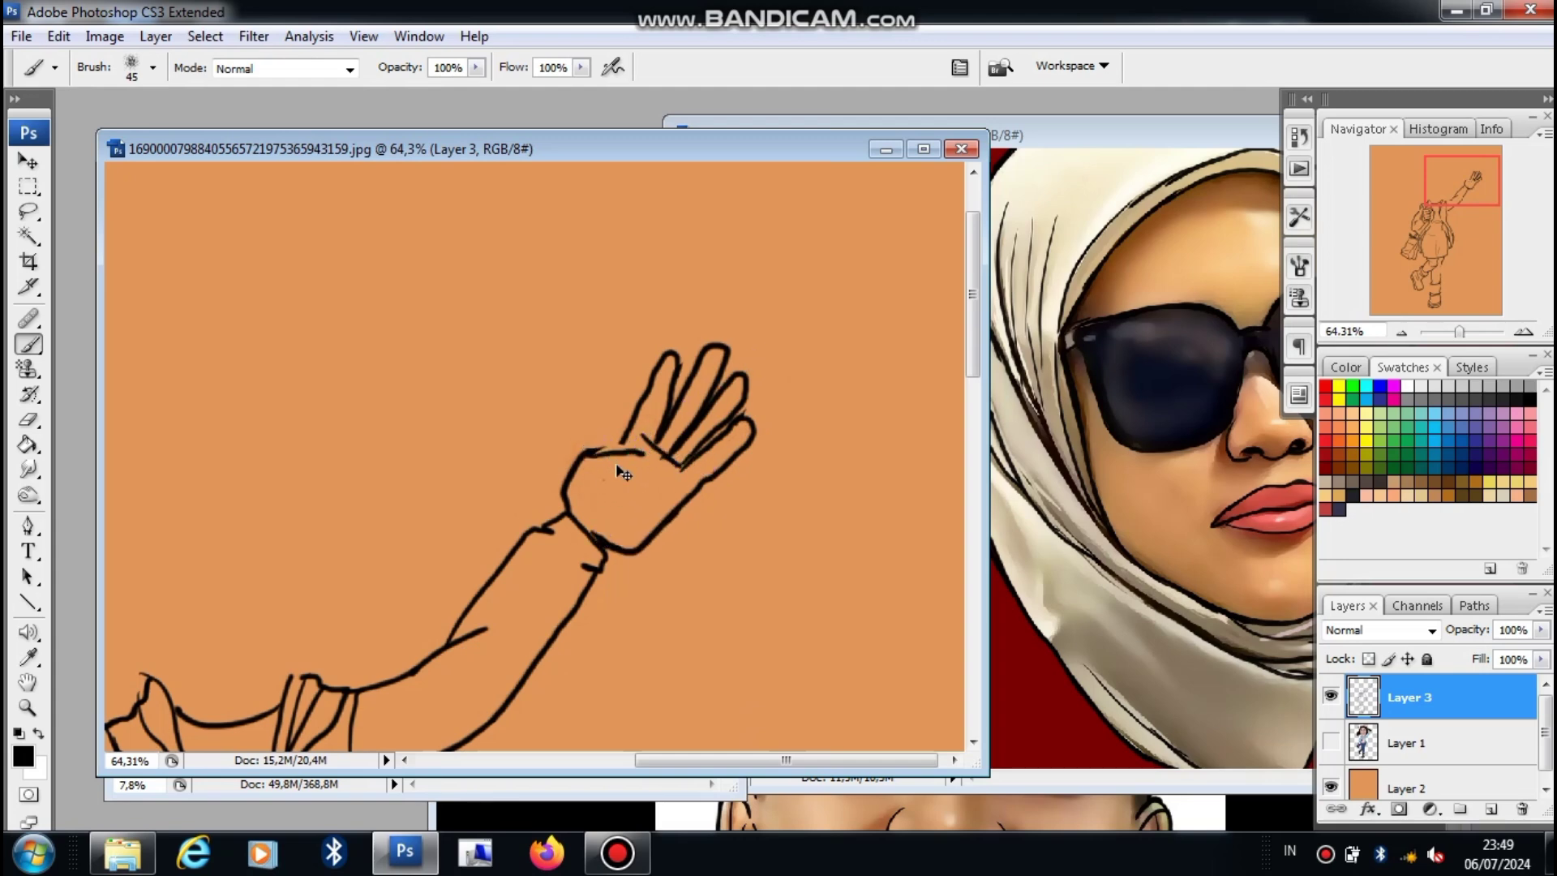
key("ctrl+z")
mouse_move(547, 408)
left_mouse_down()
mouse_move(578, 402)
mouse_move(608, 435)
left_mouse_up()
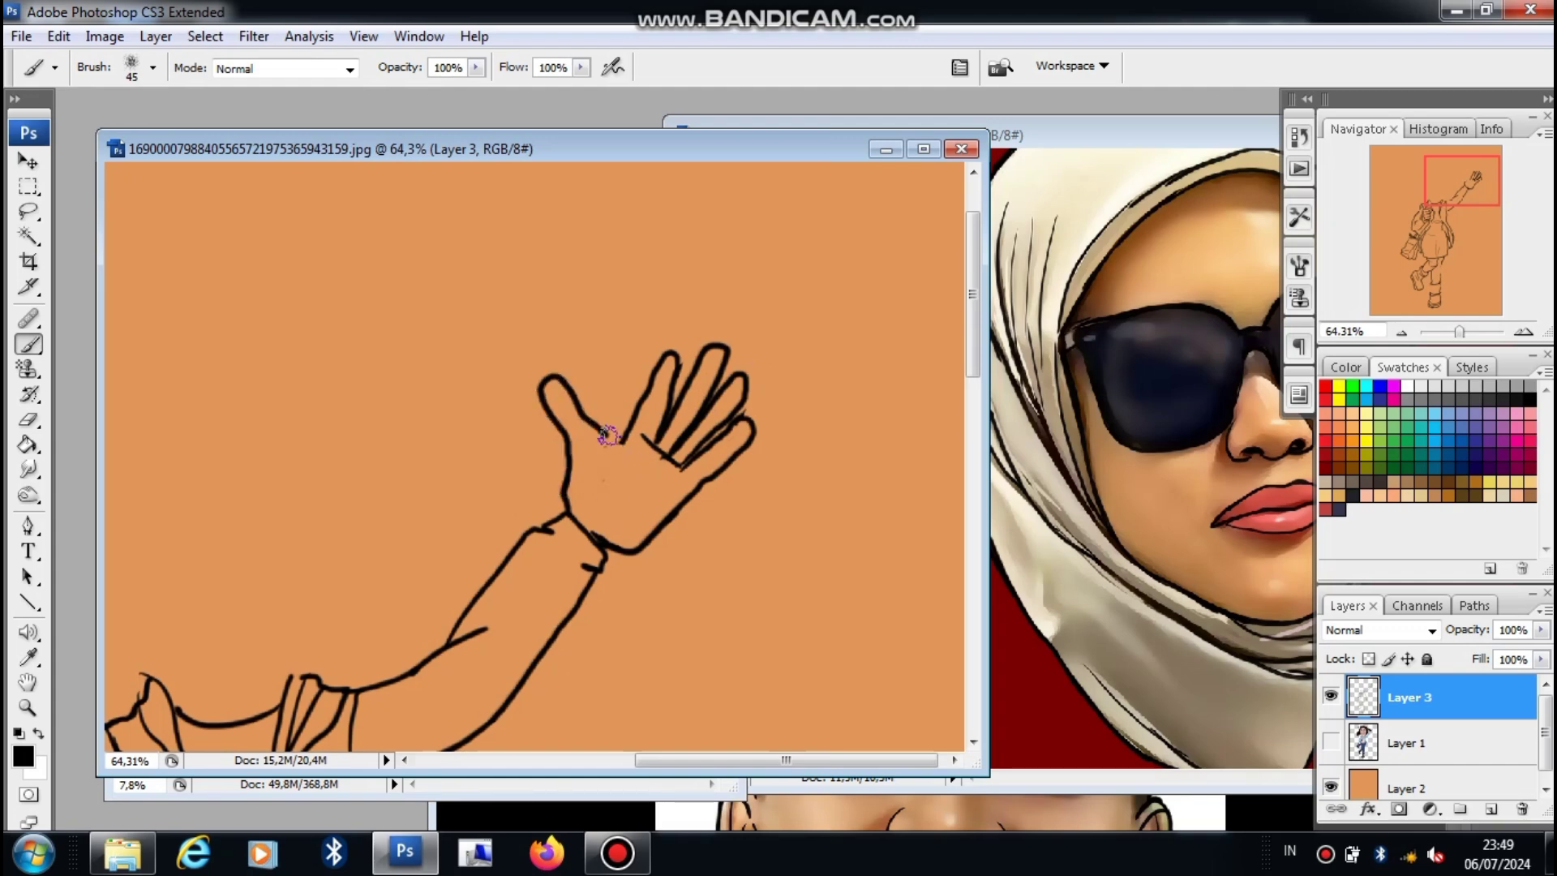
key("ctrl+z")
mouse_move(565, 495)
left_mouse_down()
mouse_move(571, 458)
mouse_move(639, 460)
mouse_move(642, 445)
left_mouse_up()
key("ctrl+z")
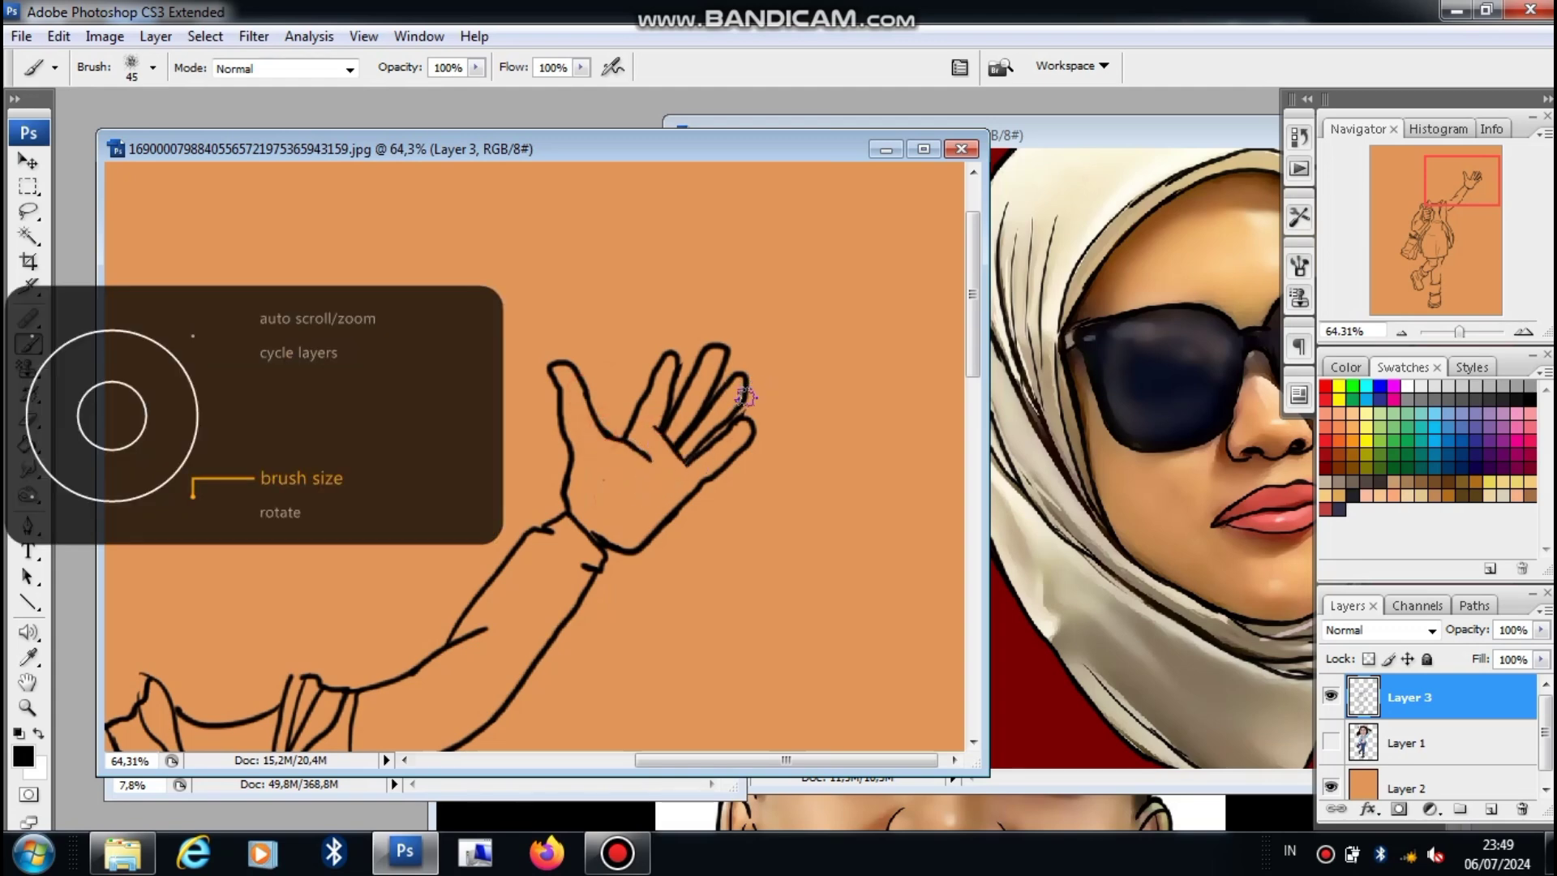
Step: Copy the finished body line art layer into the Wanita BI karikatur juli 2024.psd document
scroll(761, 384, "down", 1)
scroll(761, 383, "down", 4)
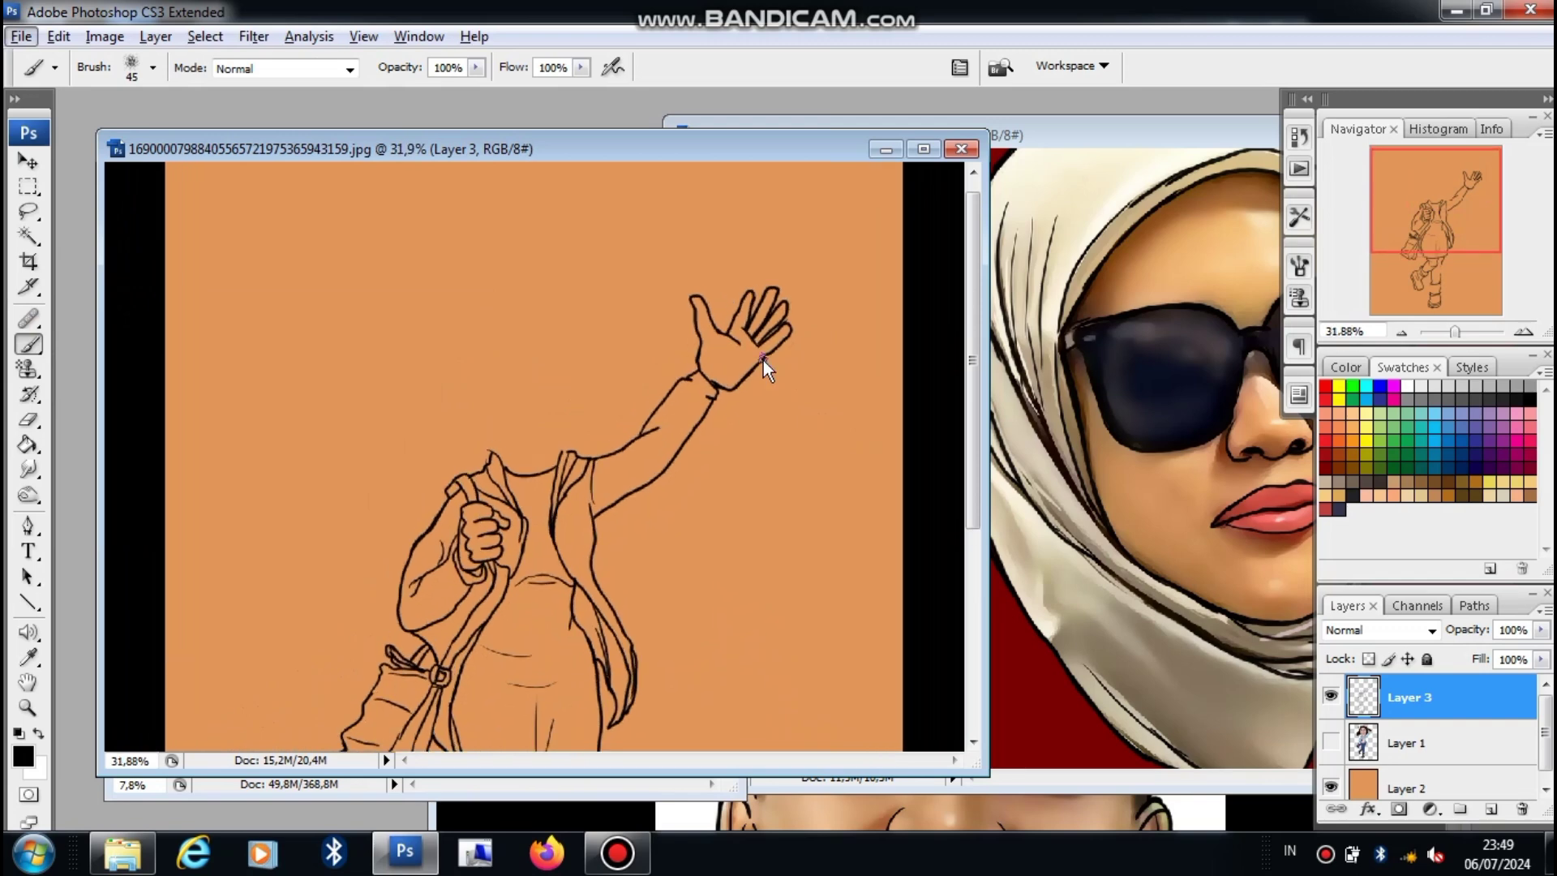
scroll(767, 372, "down", 1)
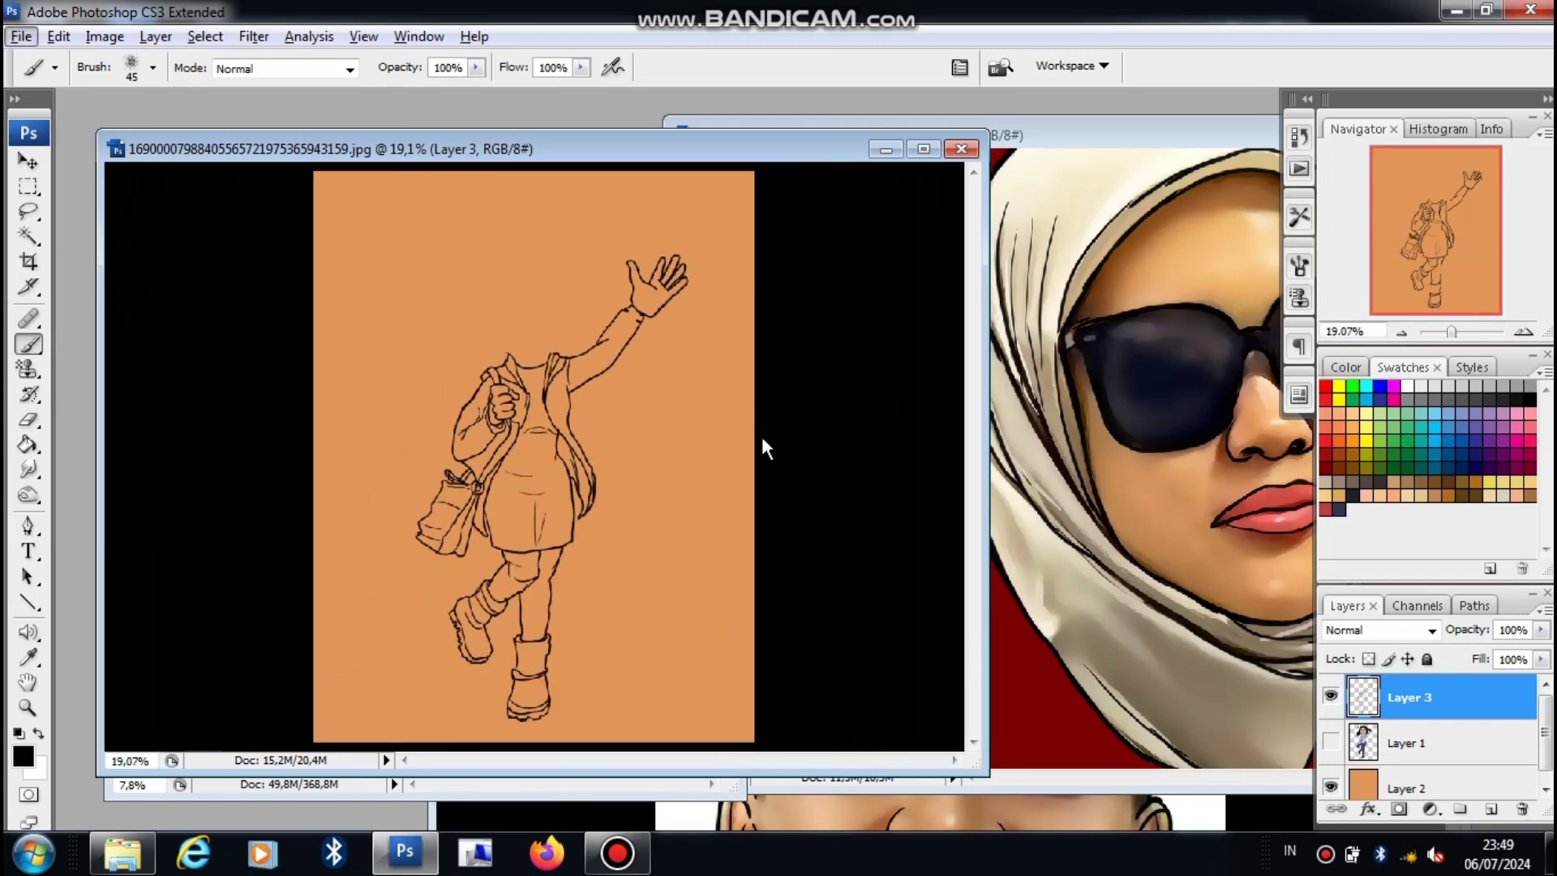
left_click_drag(707, 152, 1089, 142)
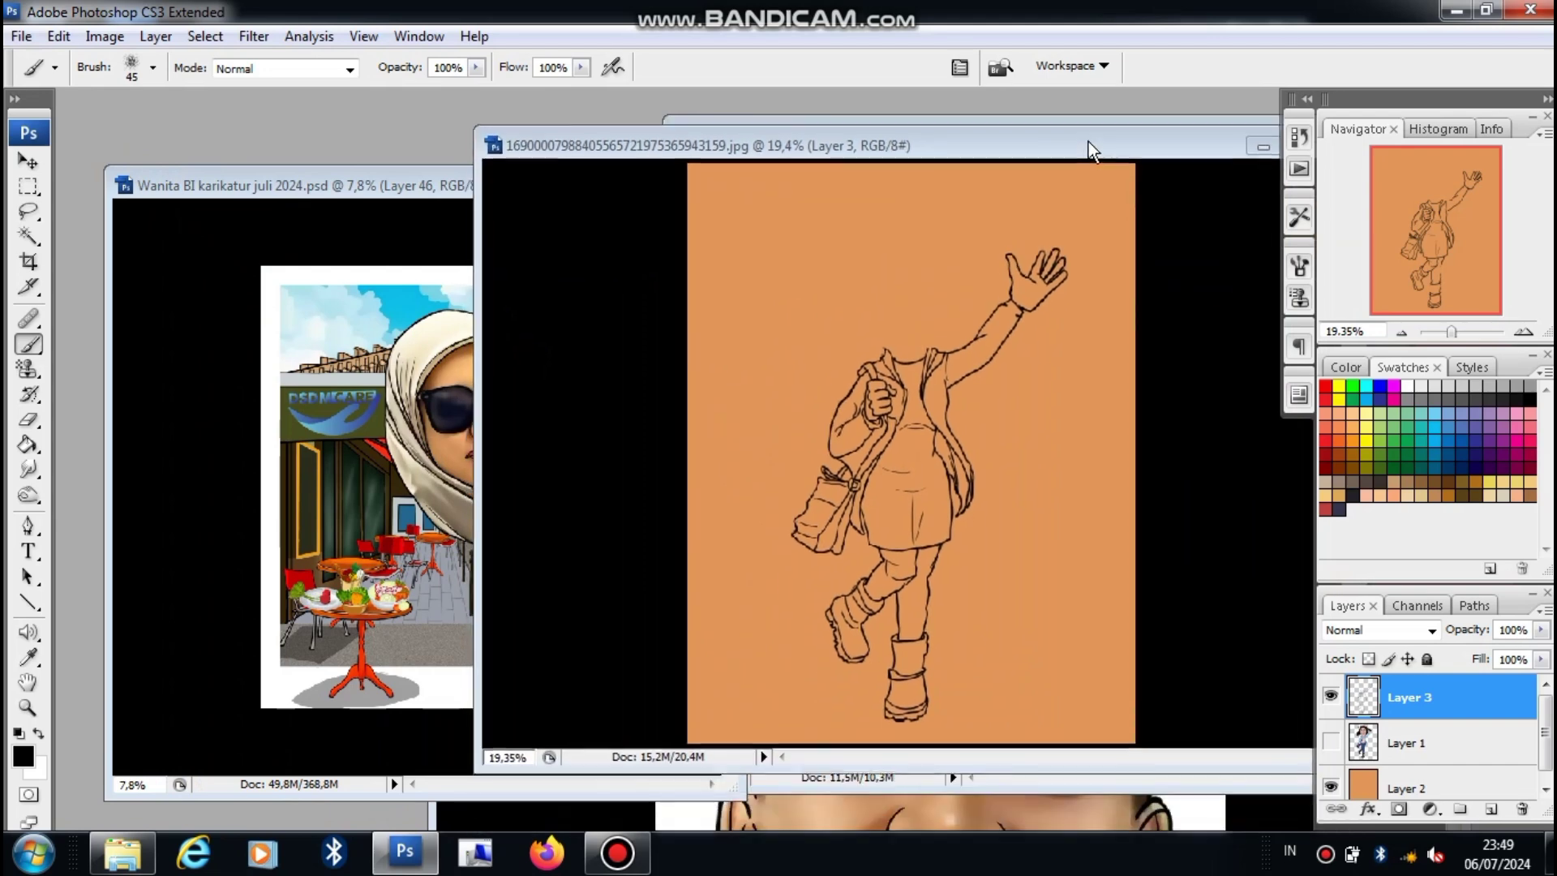
left_click_drag(952, 149, 936, 142)
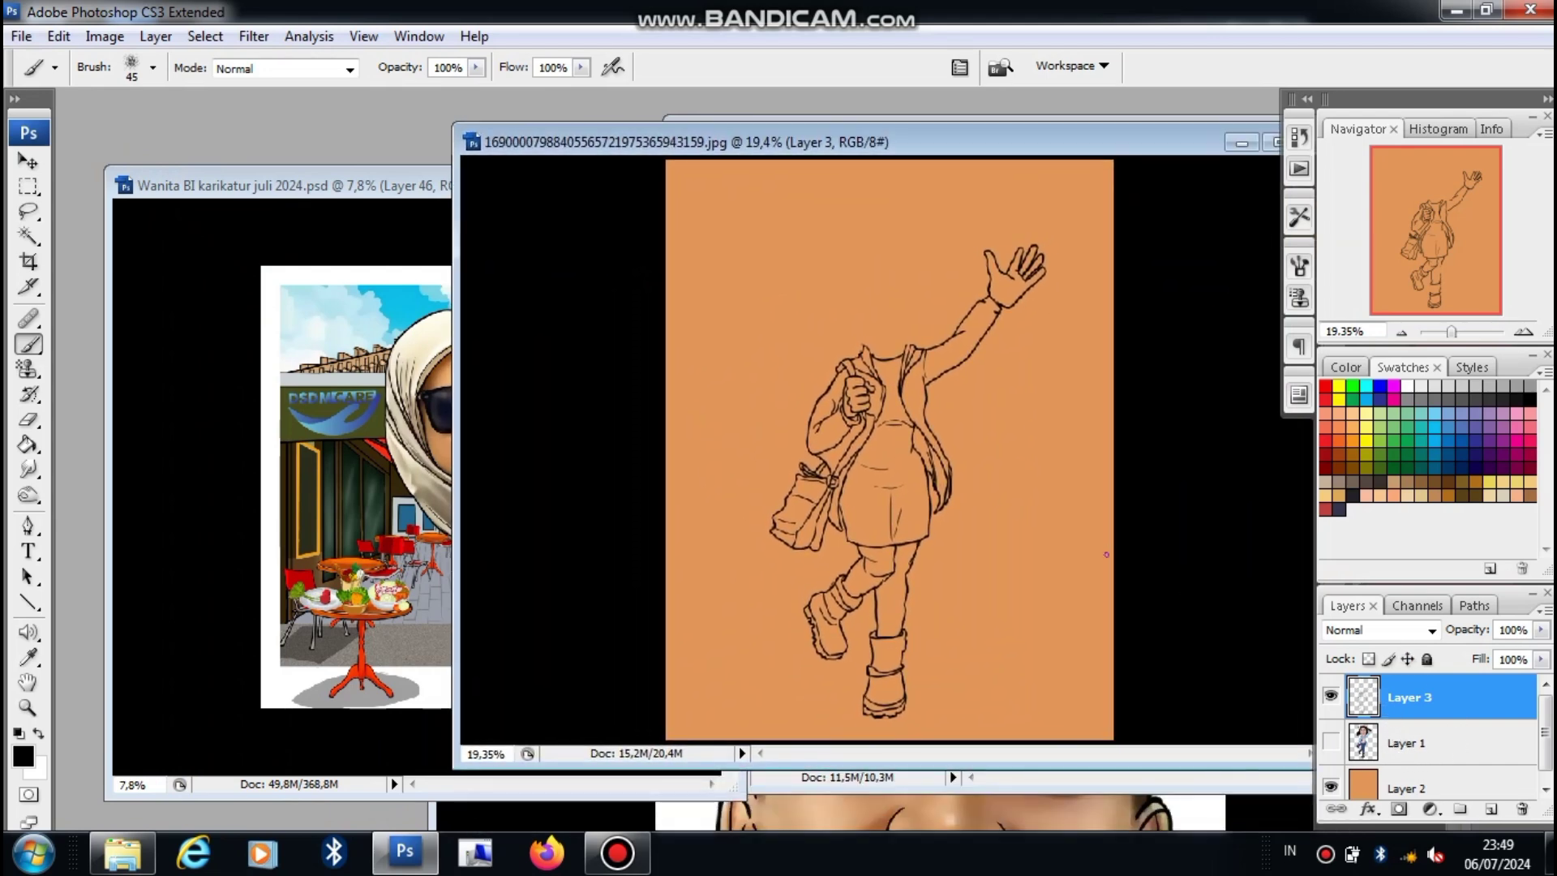
key("ctrl+t")
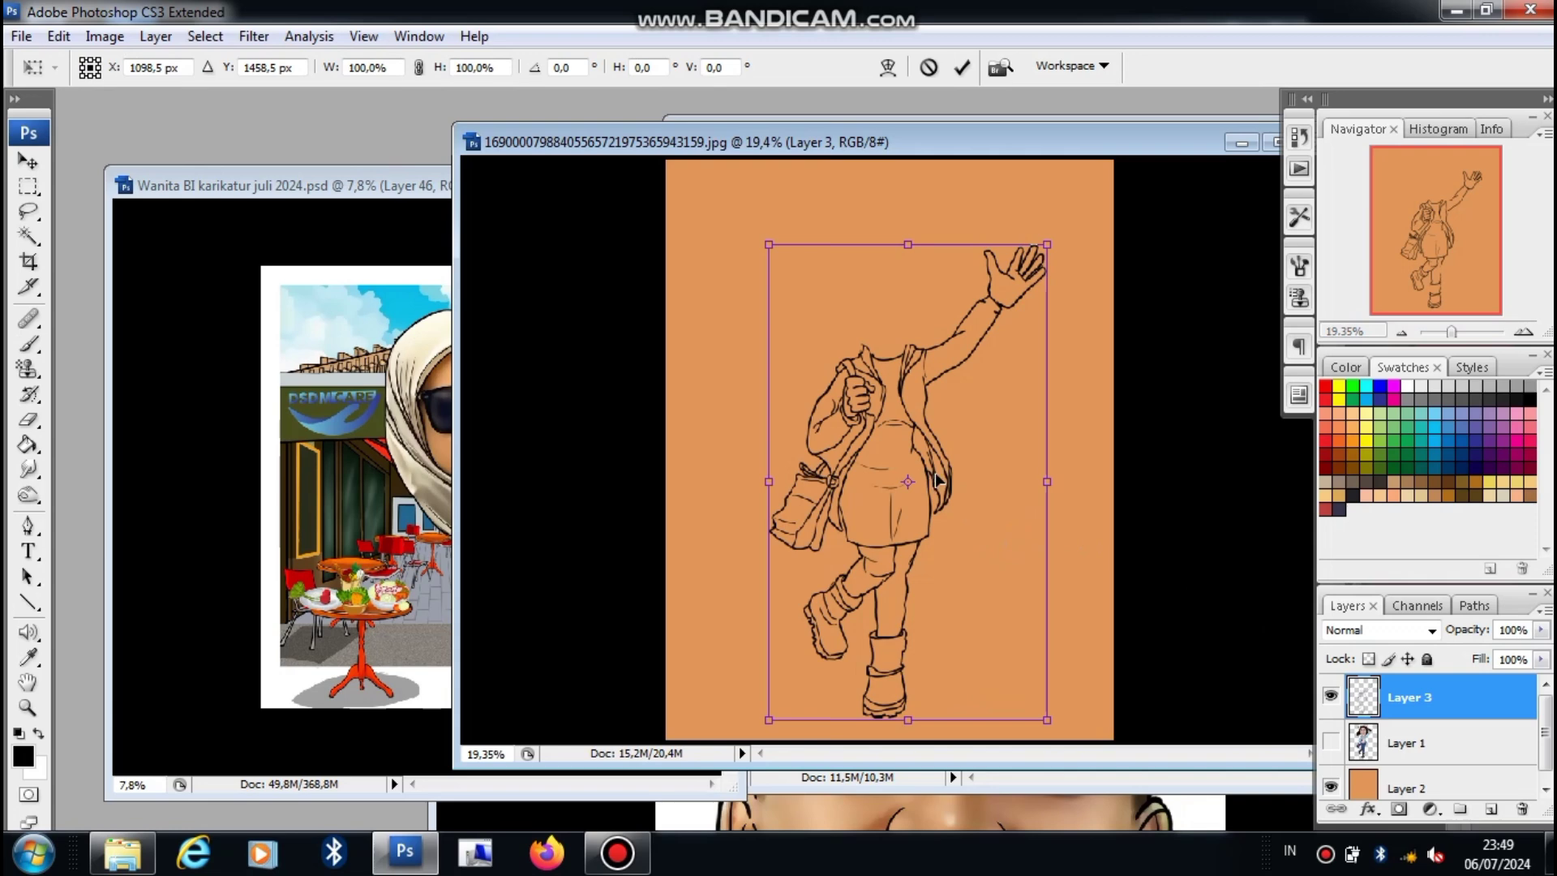
key("Return")
left_click_drag(1406, 702, 406, 608)
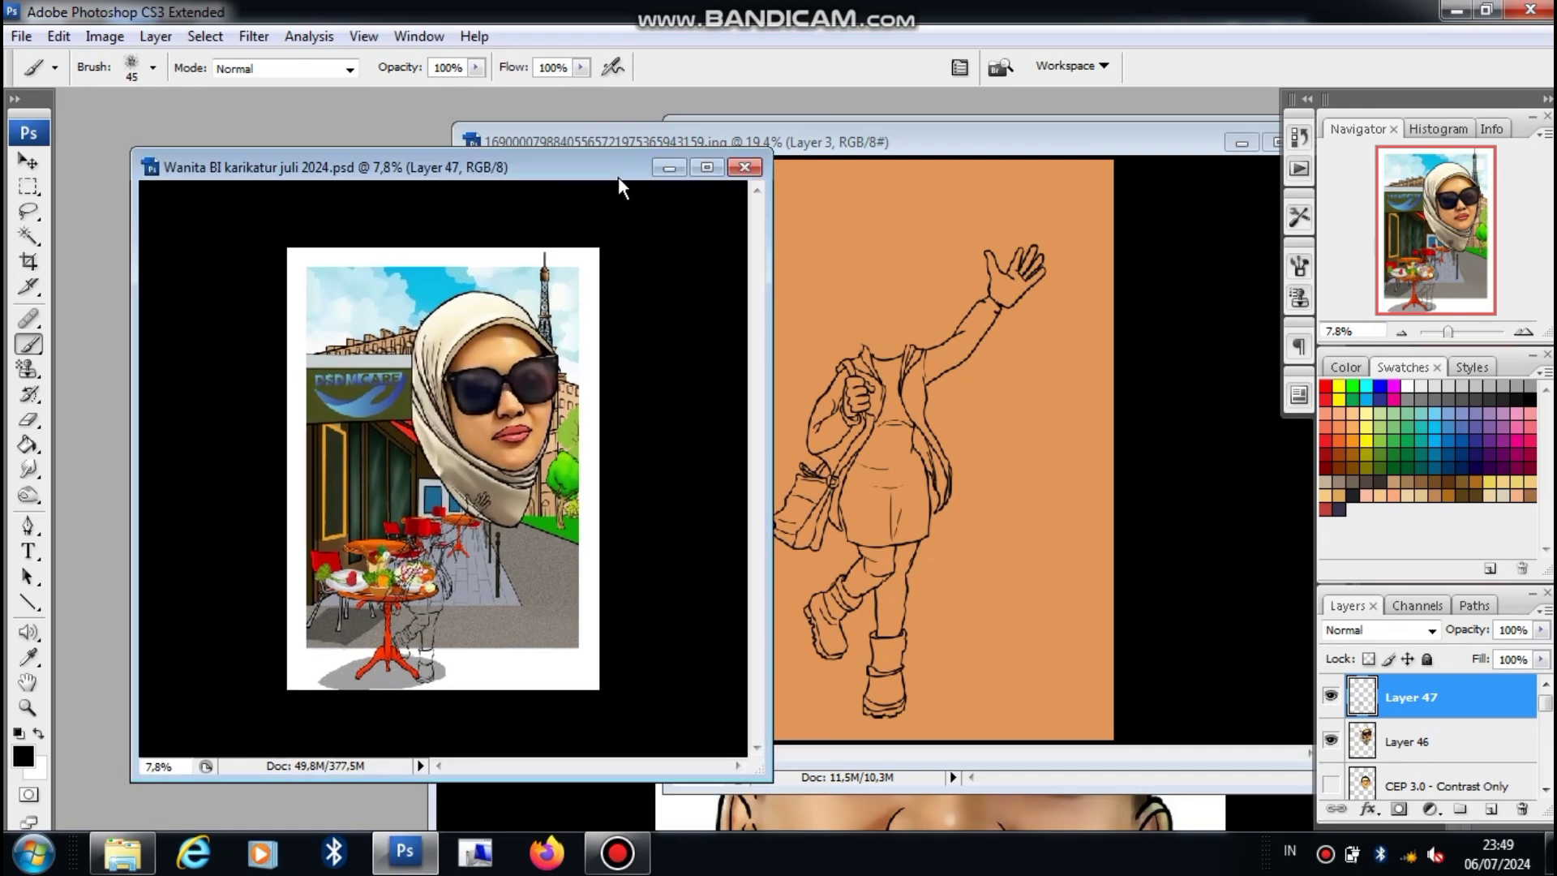
Step: Free-transform the body line art to about 142% width and 122% height and place it under the head beside the food table
double_click(618, 177)
scroll(786, 620, "up", 1)
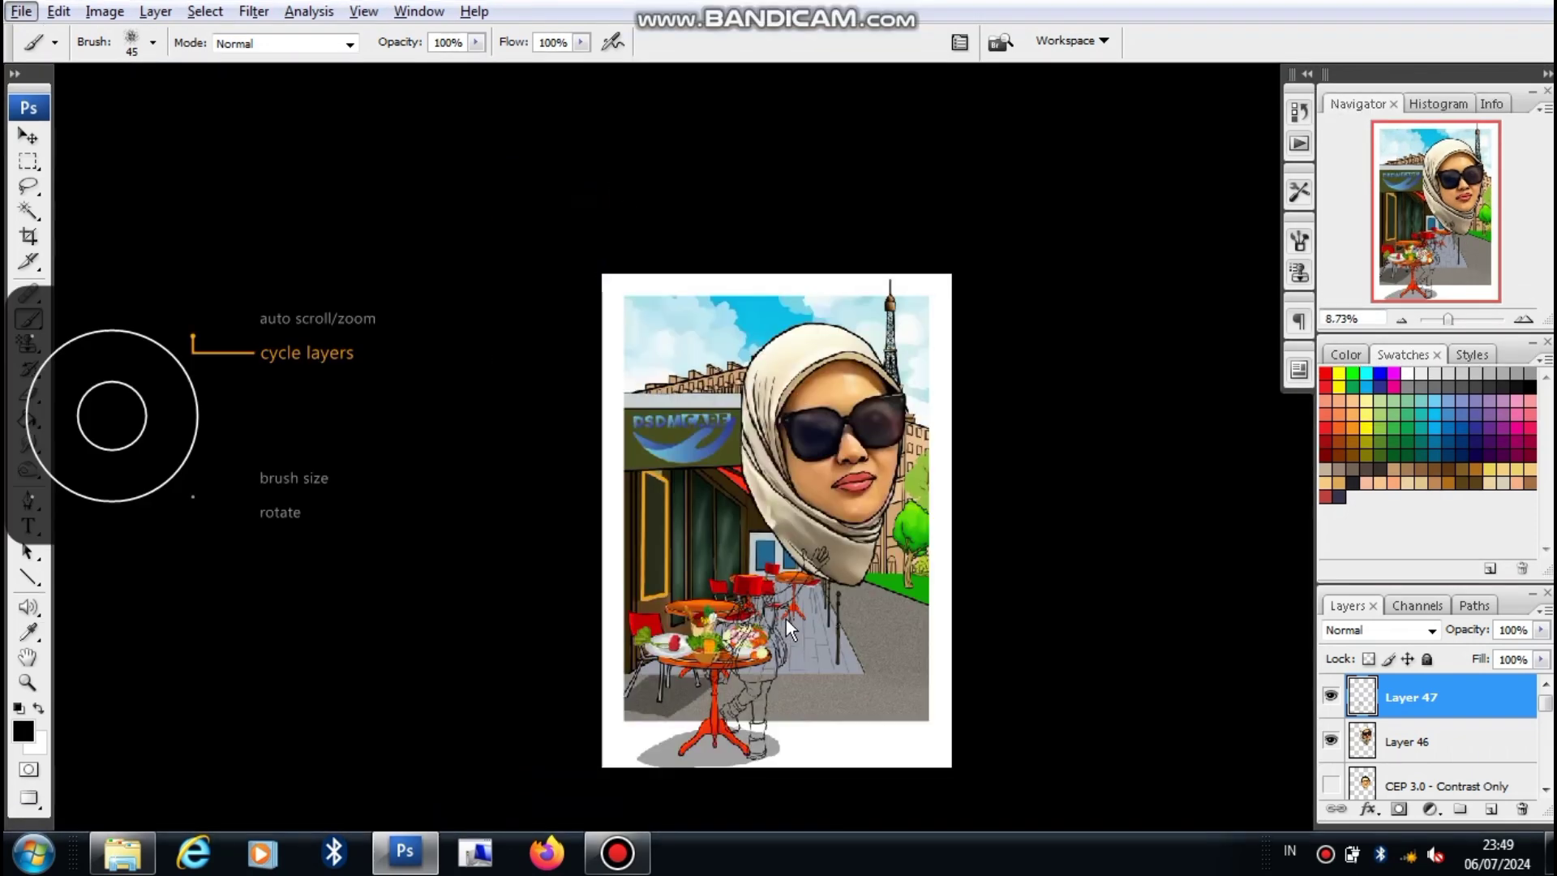
scroll(785, 616, "up", 2)
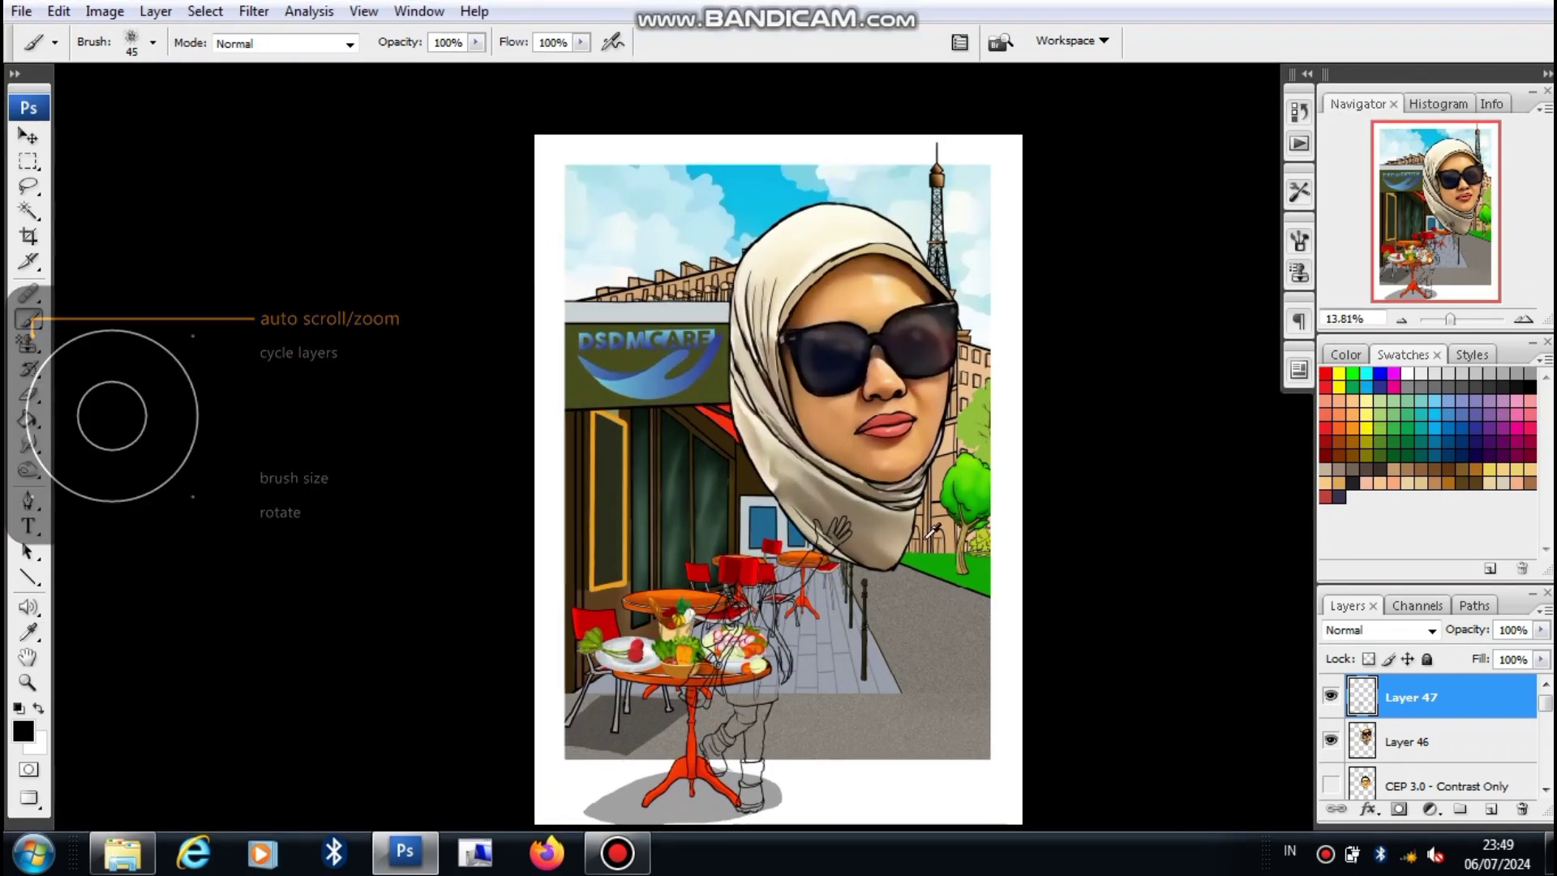
scroll(785, 616, "up", 1)
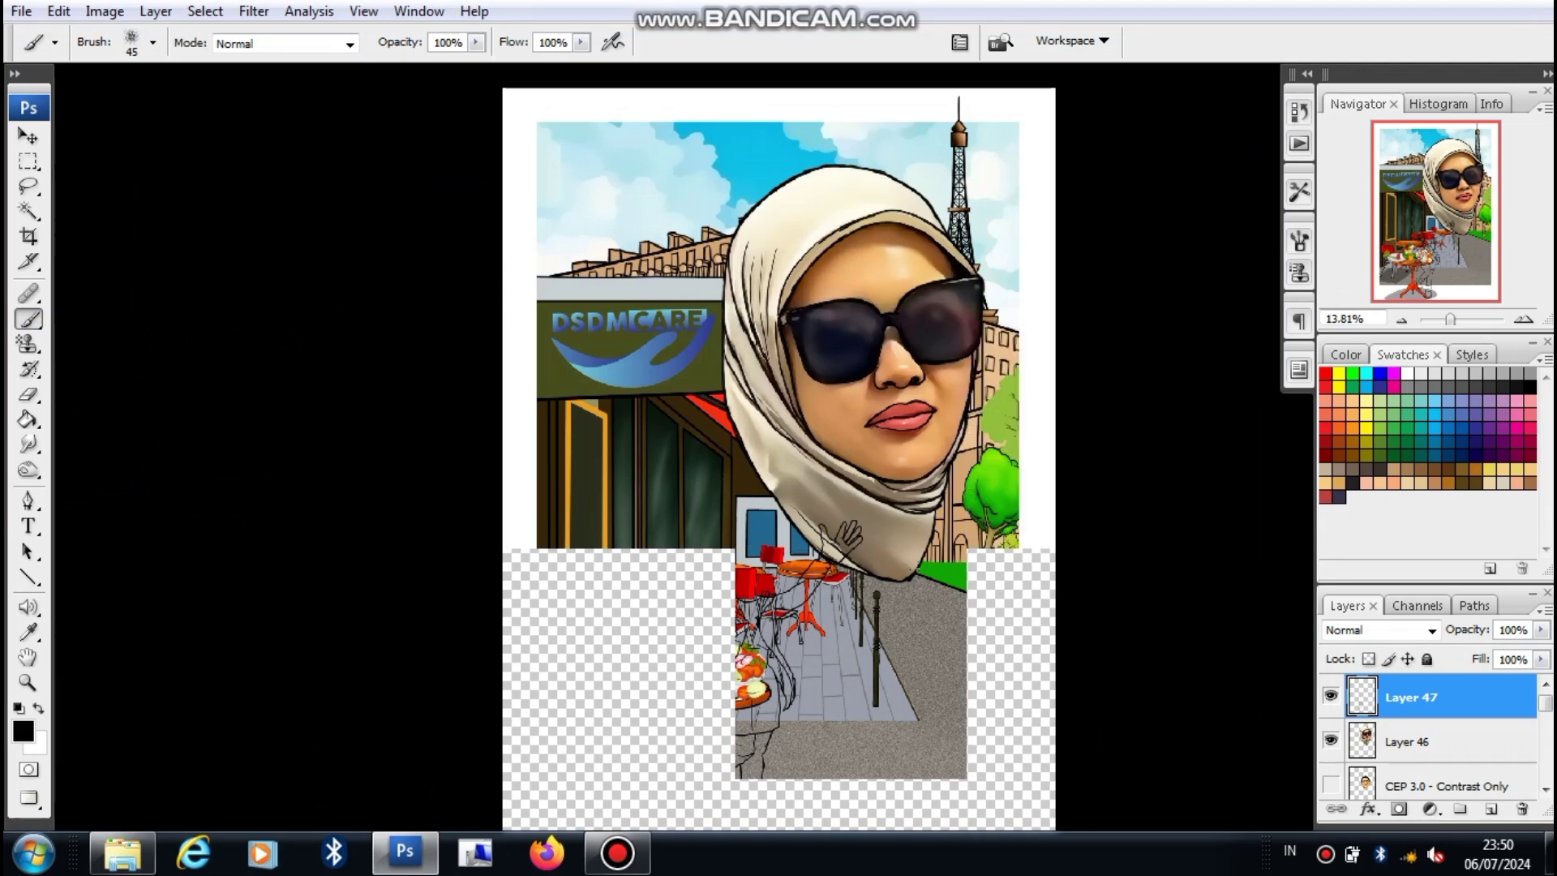
left_click_drag(1105, 526, 1031, 468)
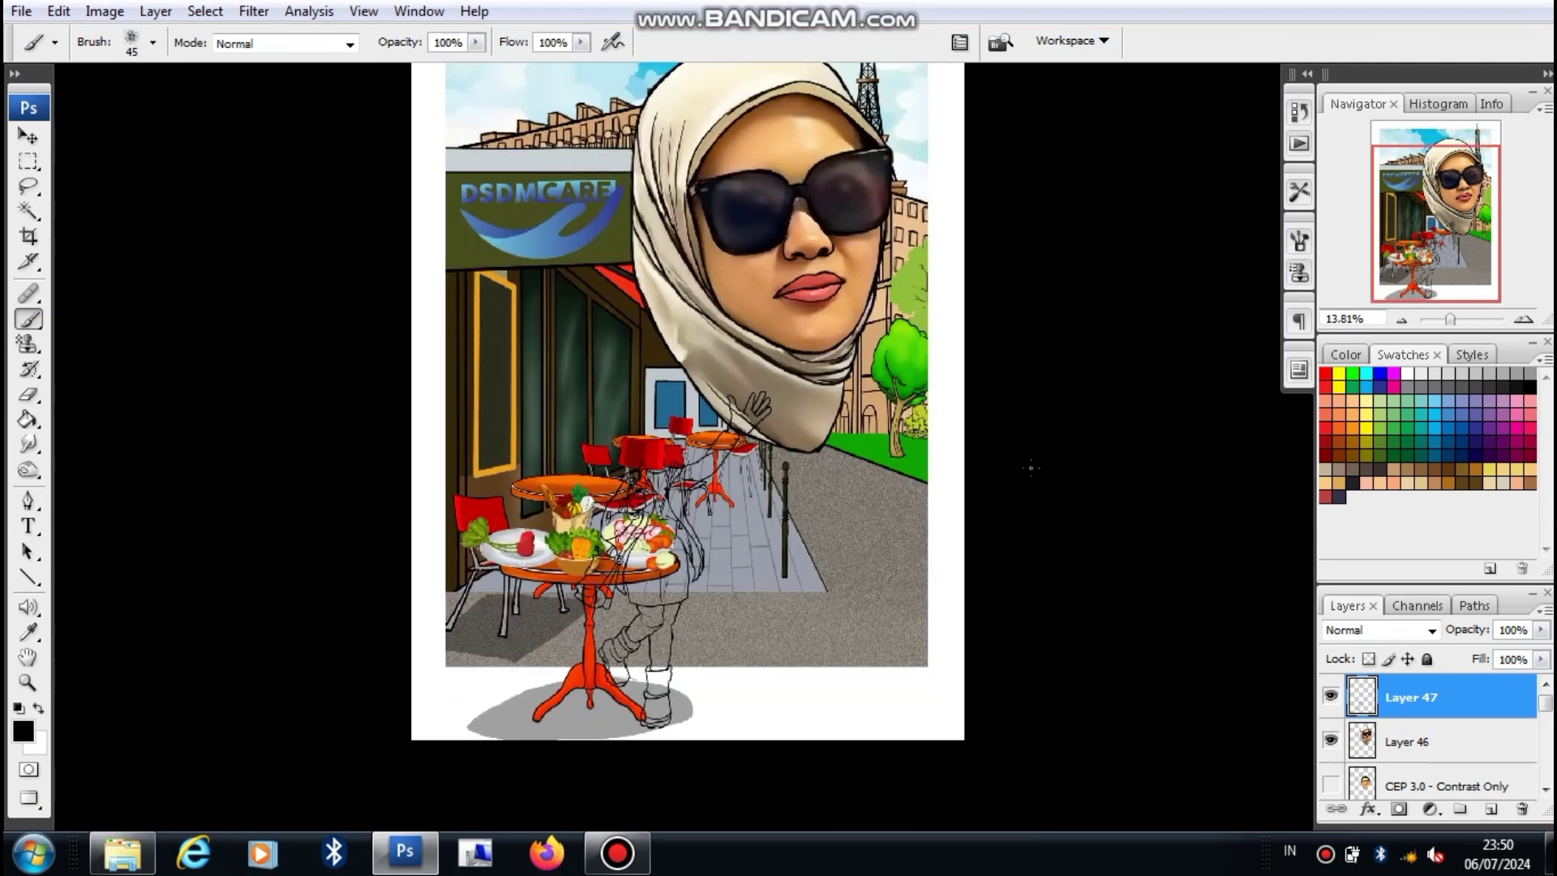
key("ctrl+t")
mouse_move(743, 592)
left_mouse_down()
mouse_move(878, 545)
mouse_move(874, 568)
left_mouse_up()
left_click_drag(902, 357, 961, 326)
left_click_drag(702, 331, 680, 297)
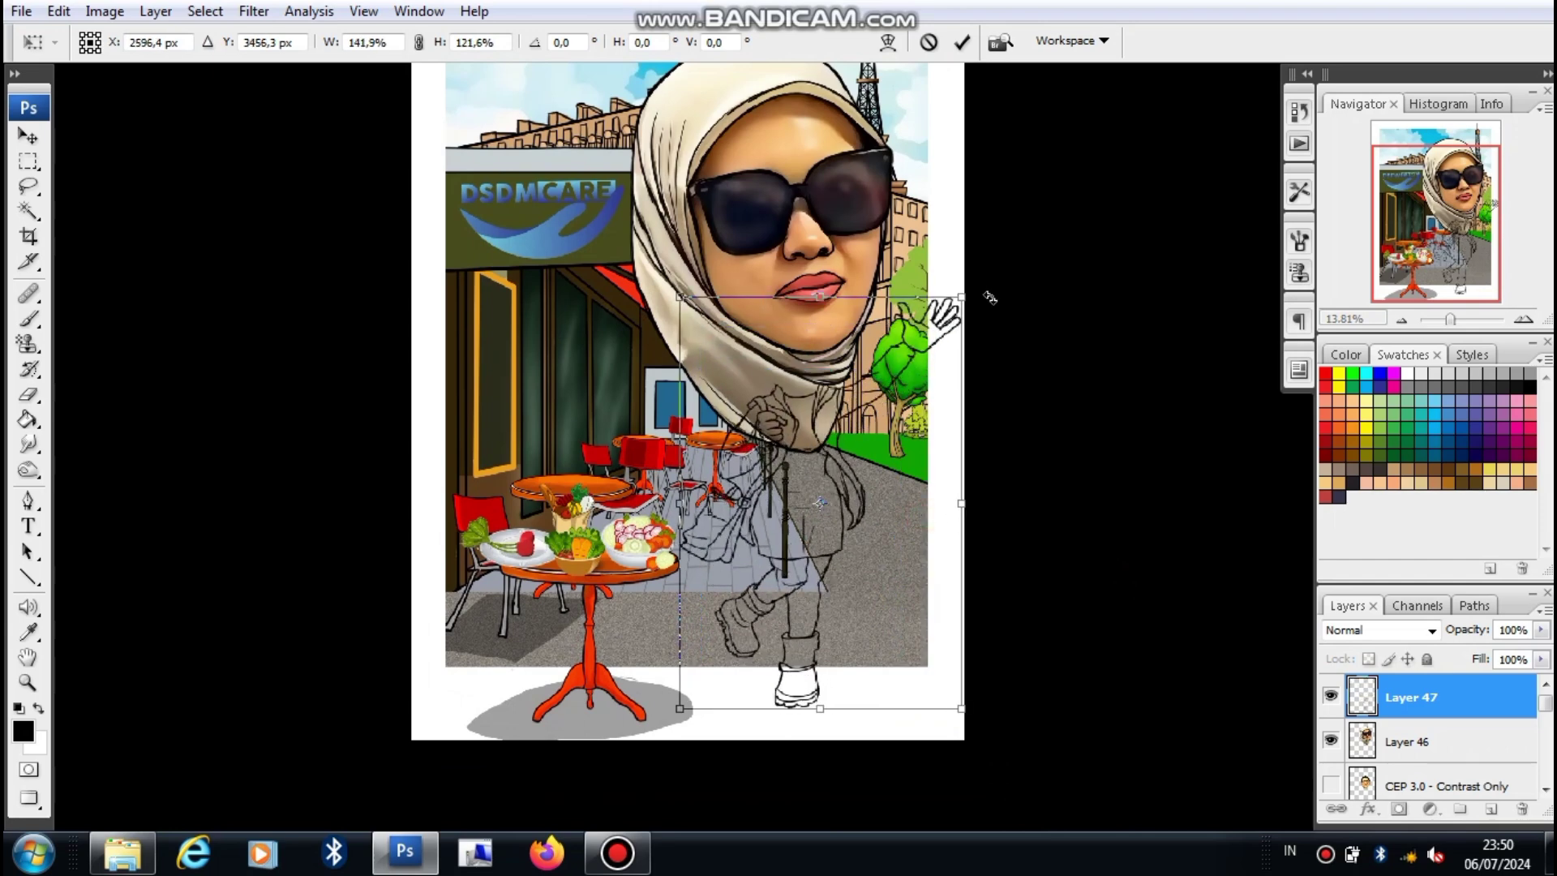
Step: Enlarge the body line art to about 147% by 126% with its upper edge pulled inward, then shift it slightly down under the hijab
left_click_drag(962, 303, 941, 297)
left_click_drag(672, 291, 669, 282)
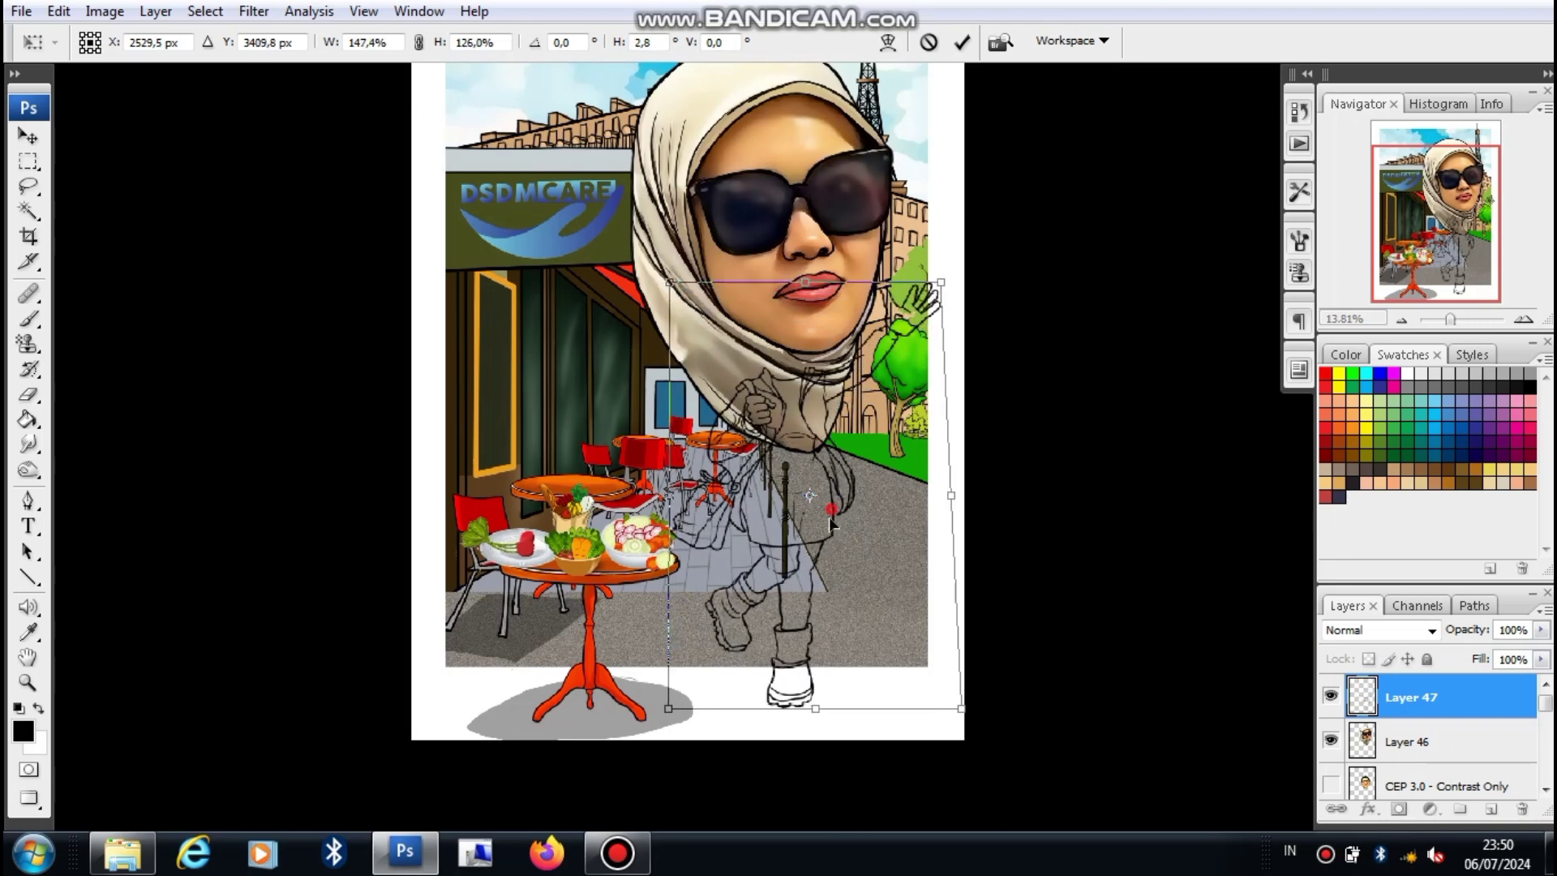
left_click_drag(830, 519, 829, 527)
key("Return")
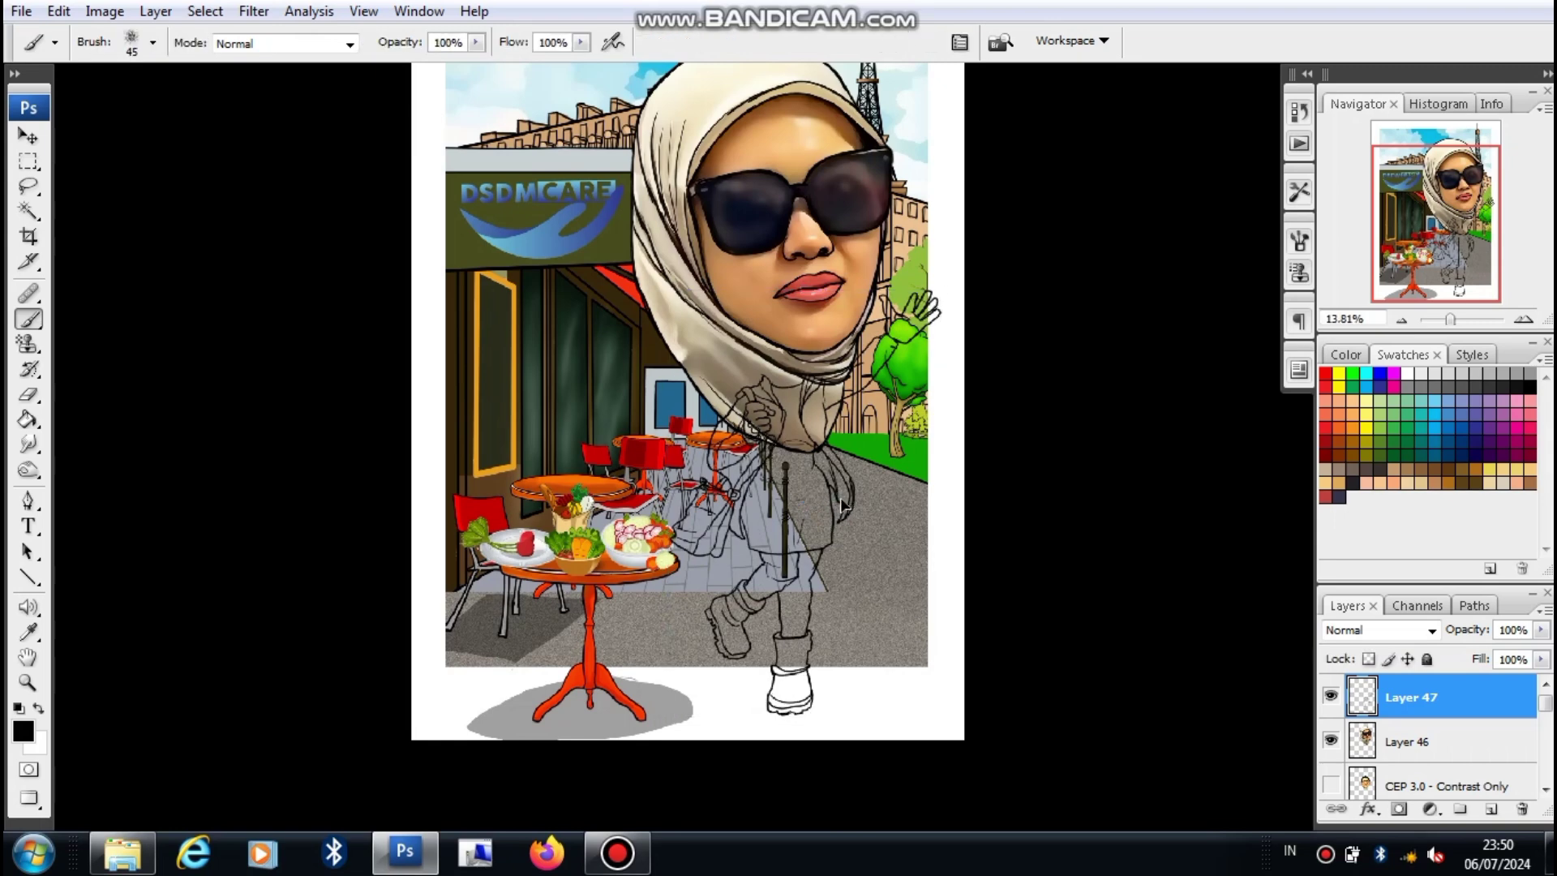
key("ctrl+t")
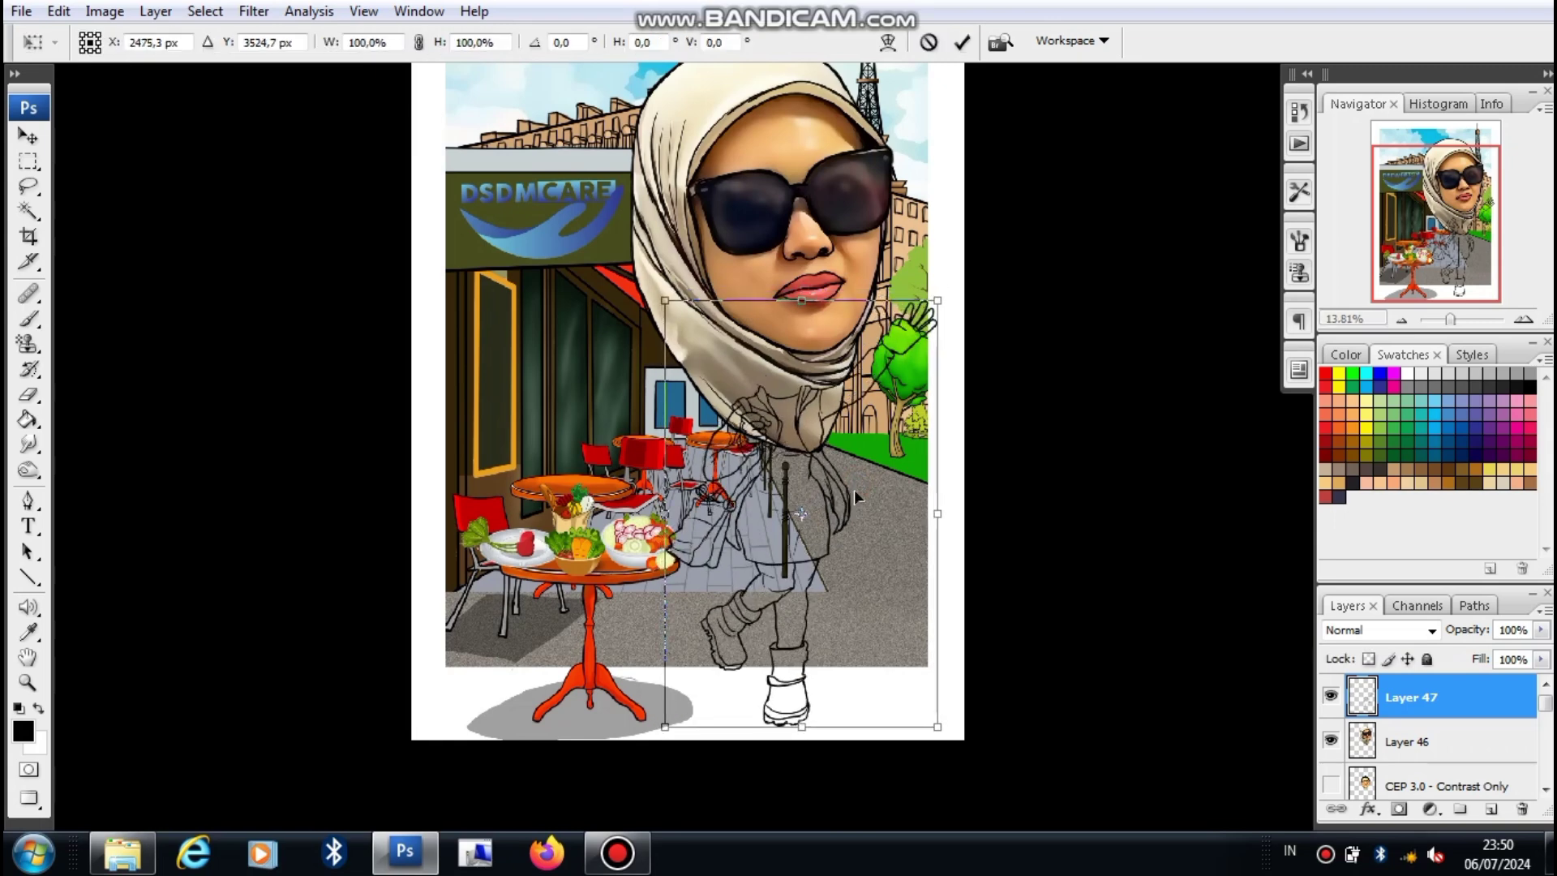
left_click_drag(854, 481, 850, 476)
key("Return")
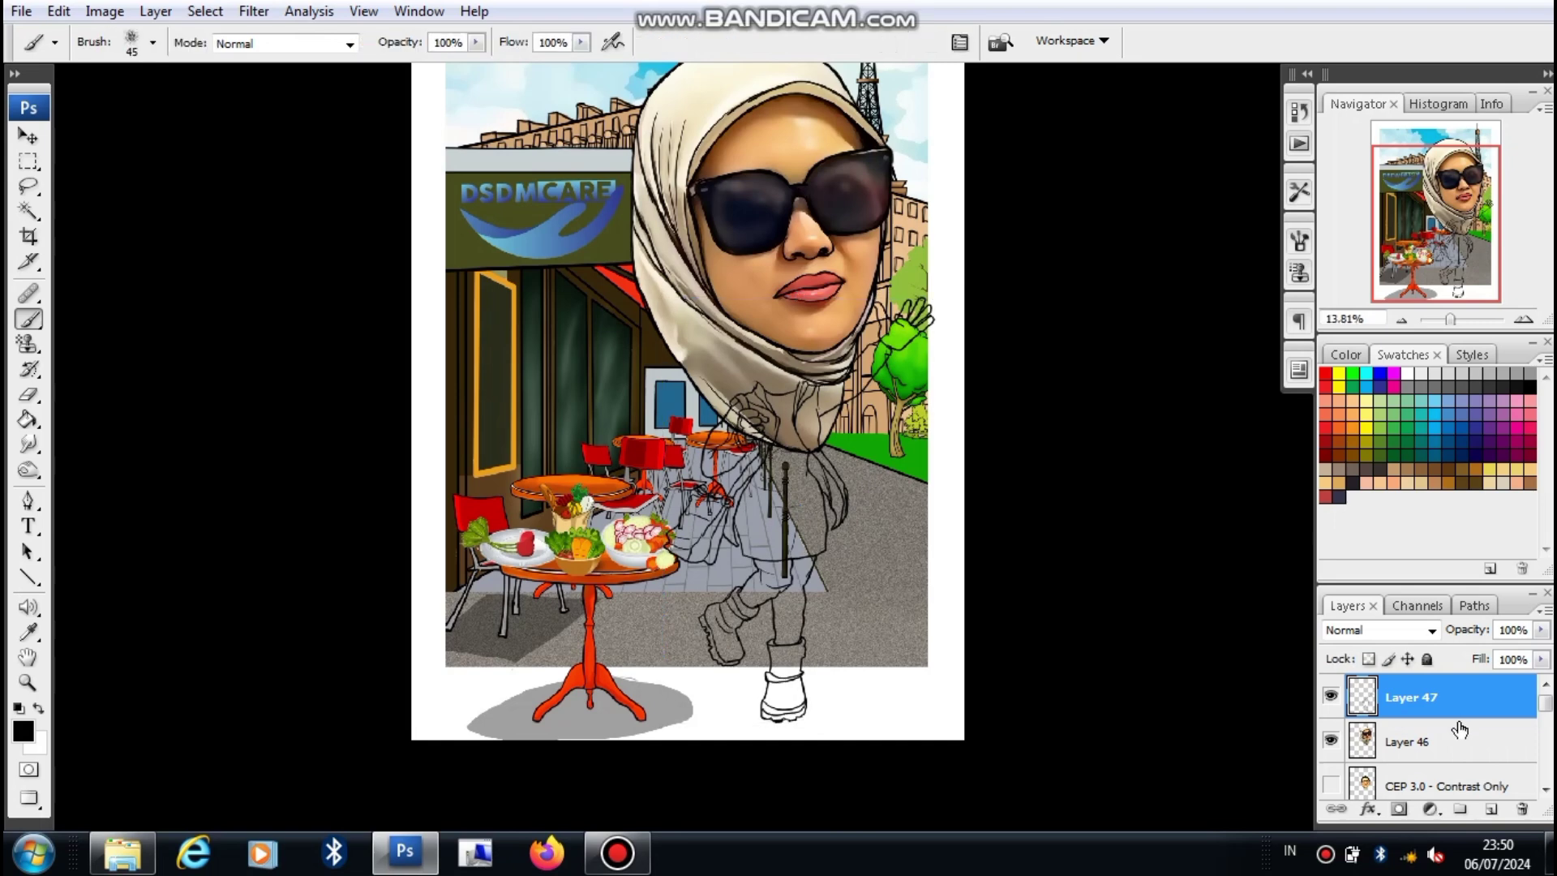
Step: Move Layer 47 below Layer 46 and delete the hidden CEP 3.0 - Contrast Only layer
left_click_drag(1444, 713, 1442, 754)
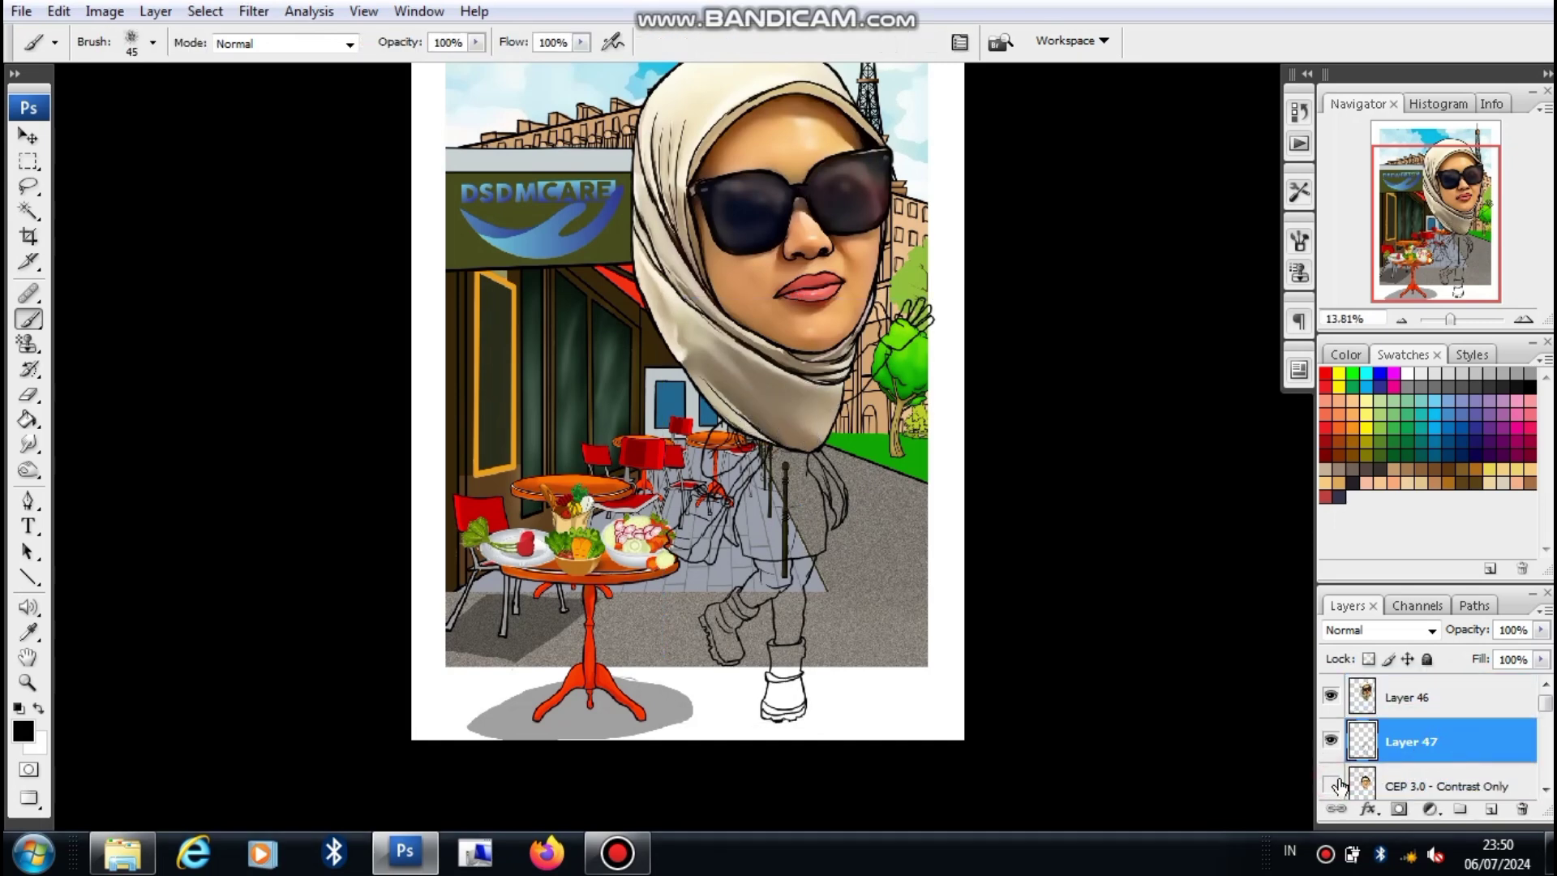
left_click(1426, 785)
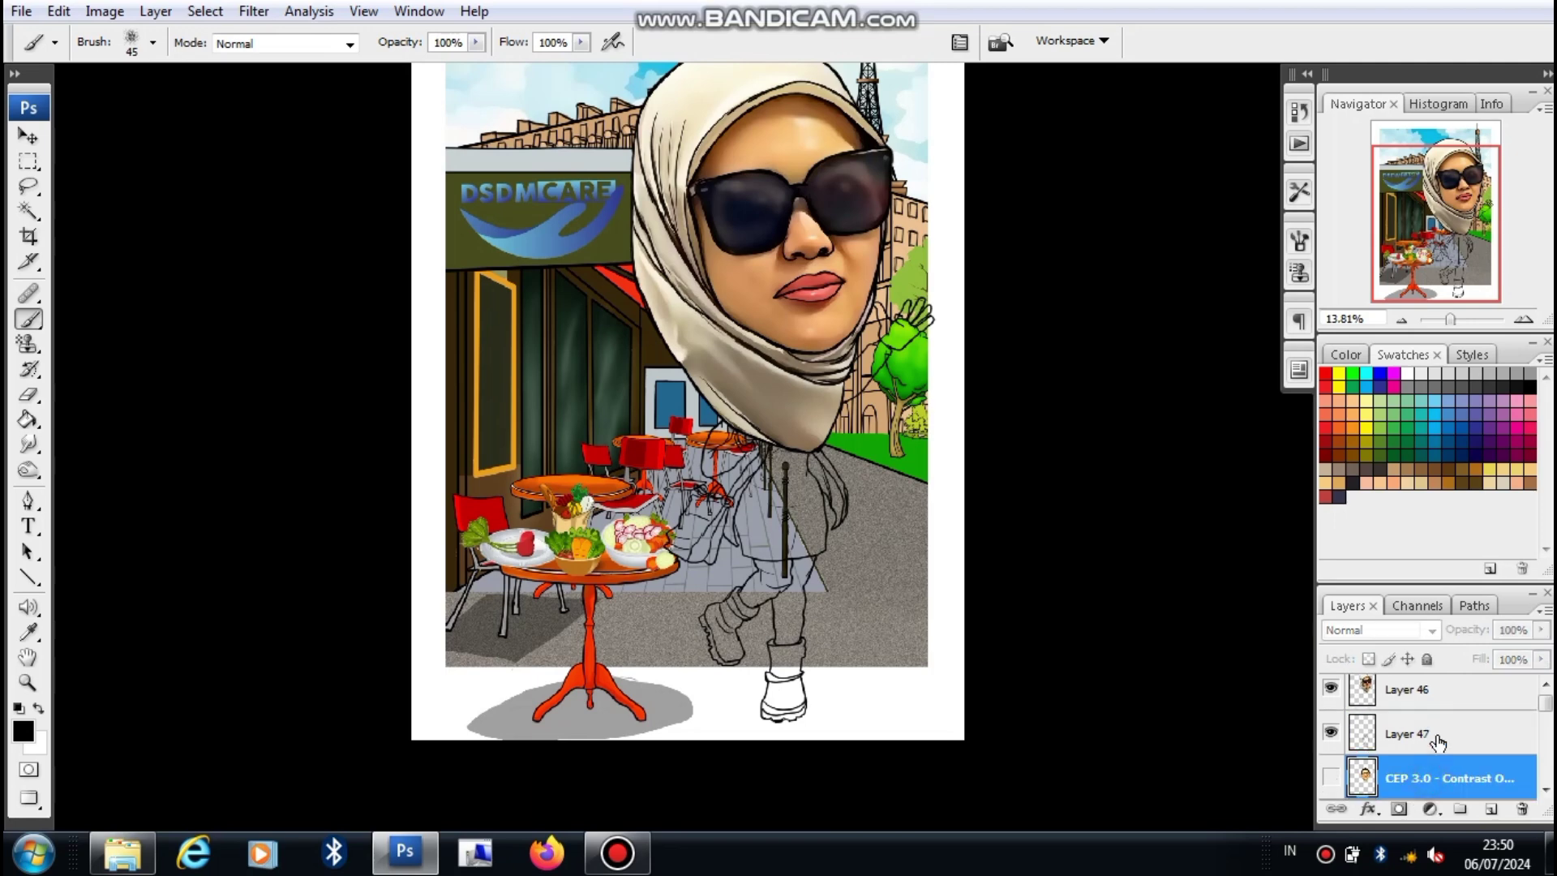
left_click_drag(1496, 789, 1524, 811)
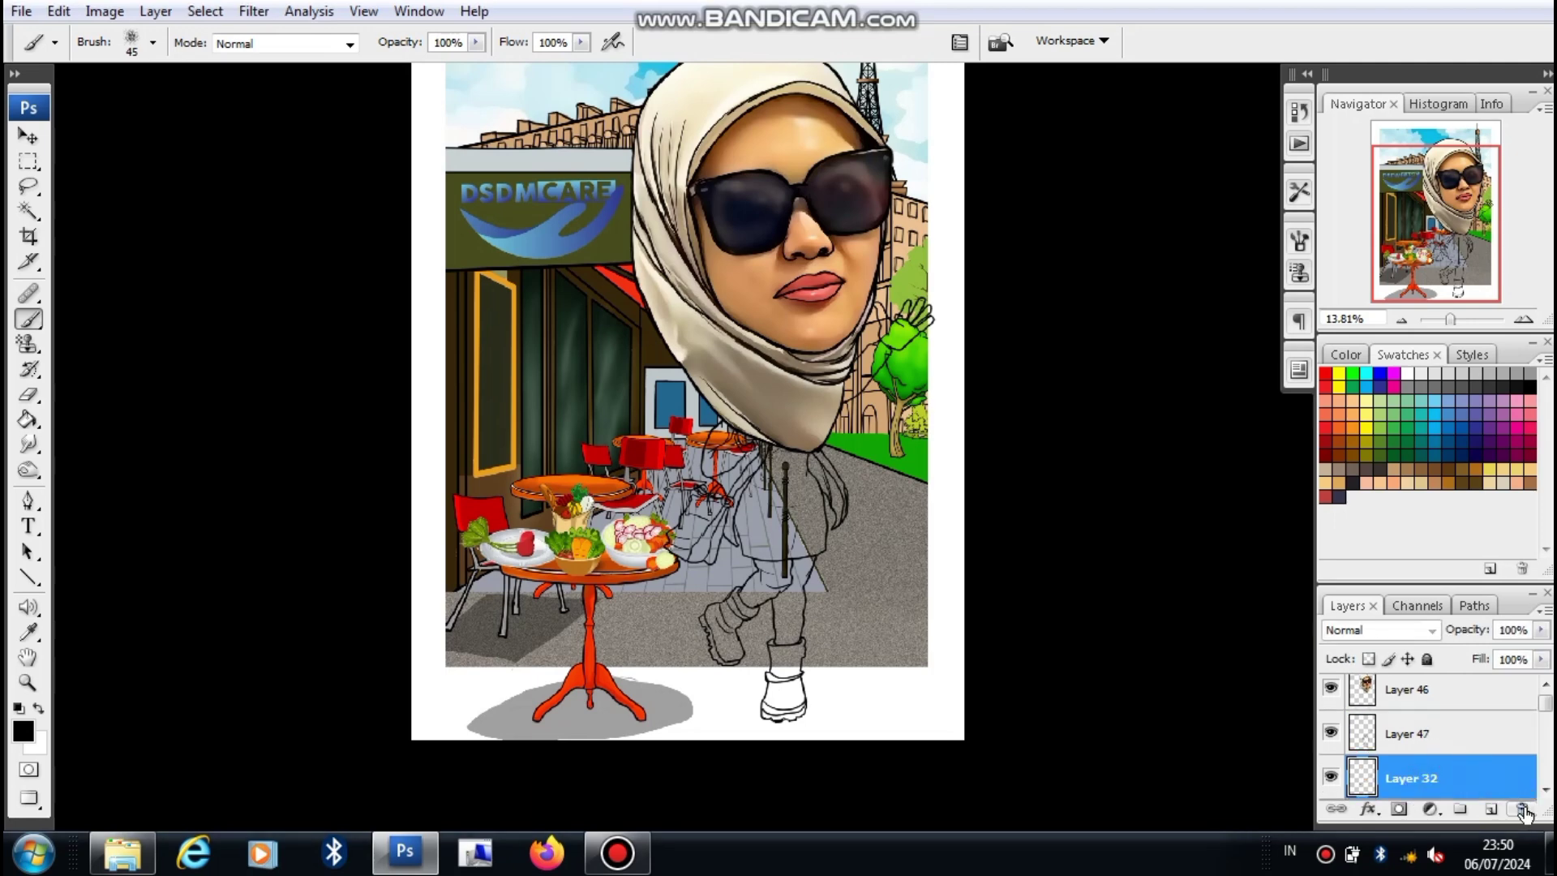
Step: Reposition the body line art on Layer 47 beneath the head, at about X 2532.7 px and Y 3466.6 px
left_click(1367, 741)
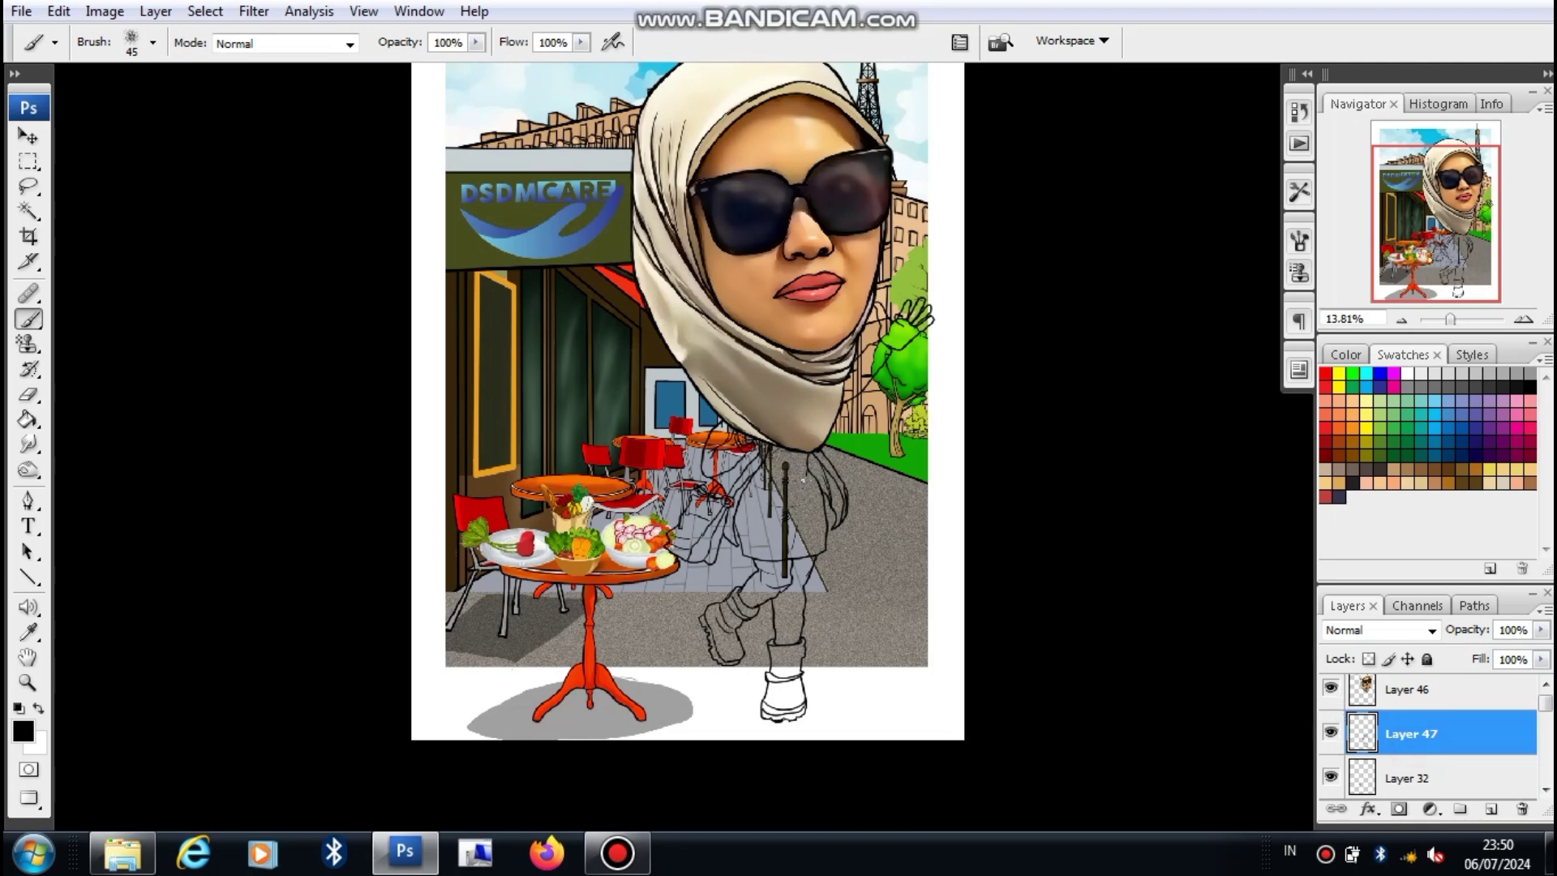
key("ctrl+t")
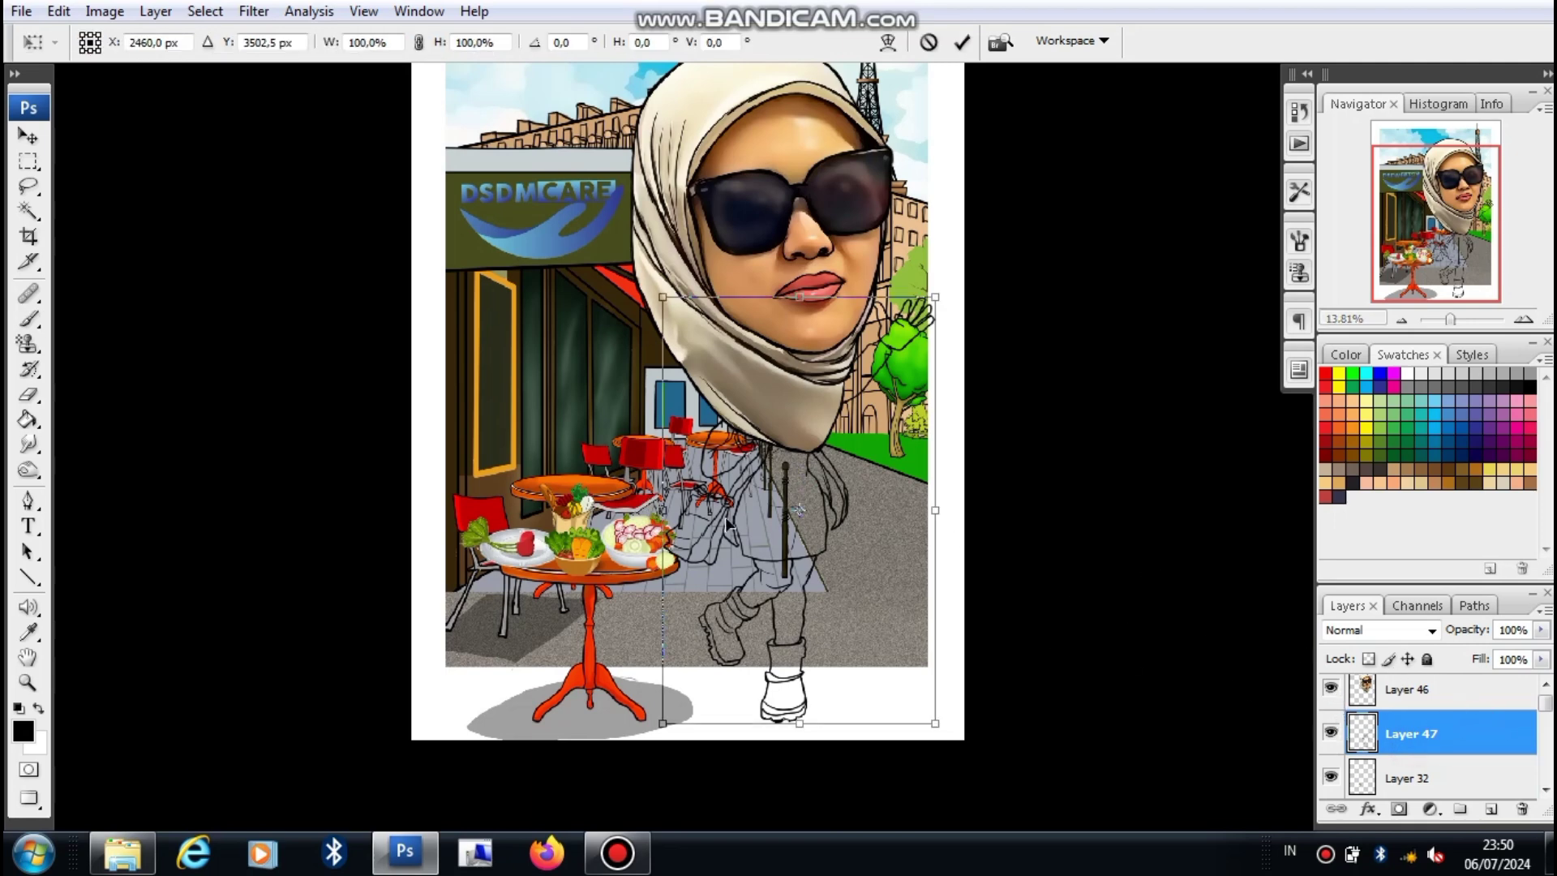
left_click_drag(799, 510, 793, 536)
mouse_move(843, 491)
left_mouse_down()
mouse_move(840, 529)
mouse_move(840, 485)
left_mouse_up()
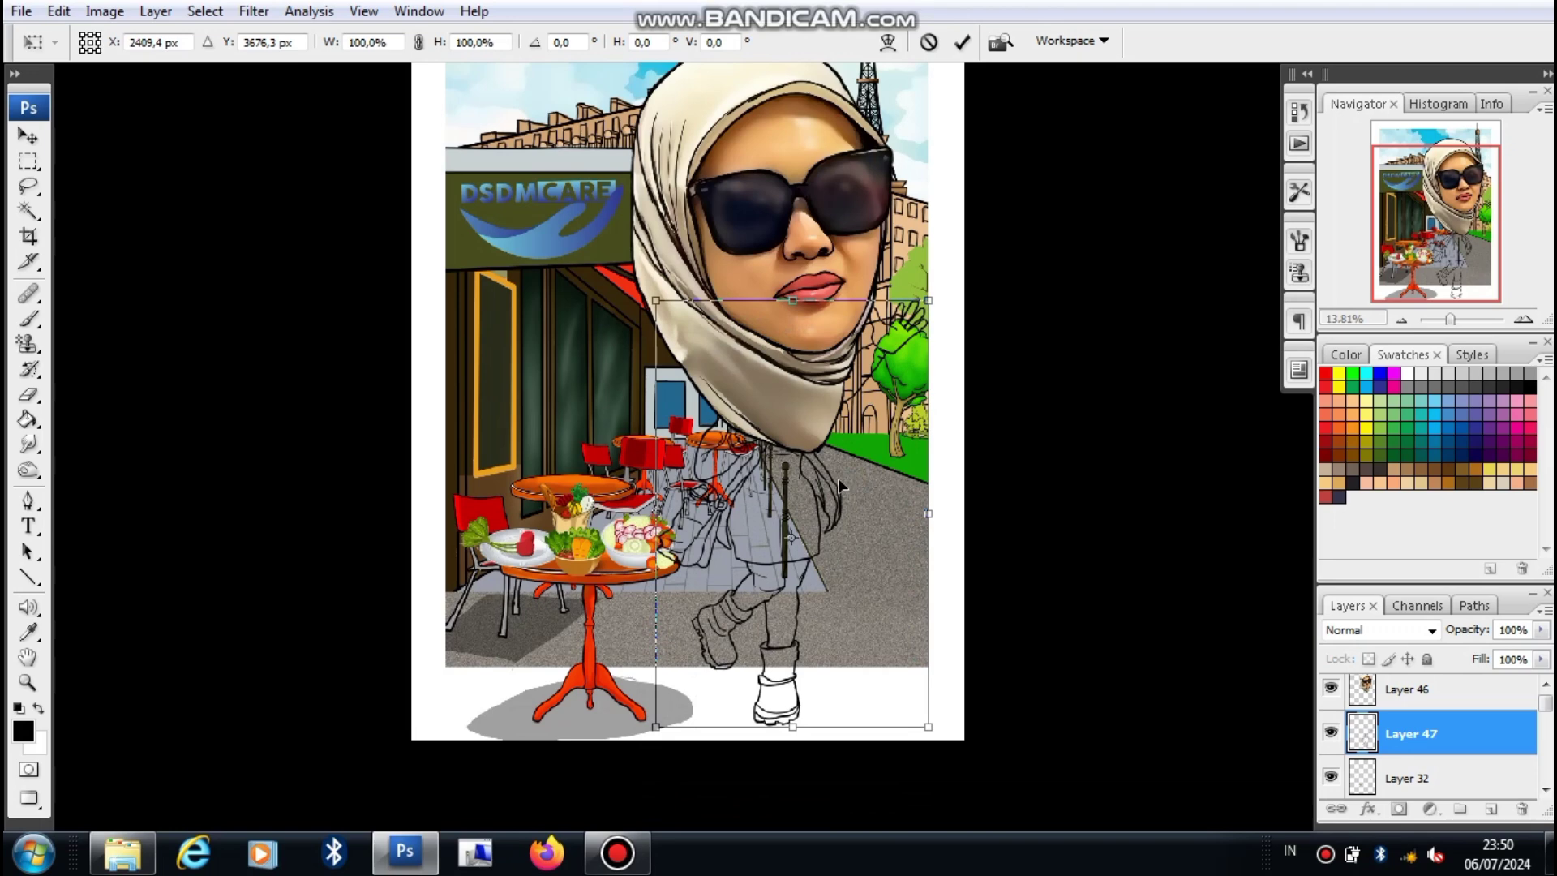
key("Return")
key("b")
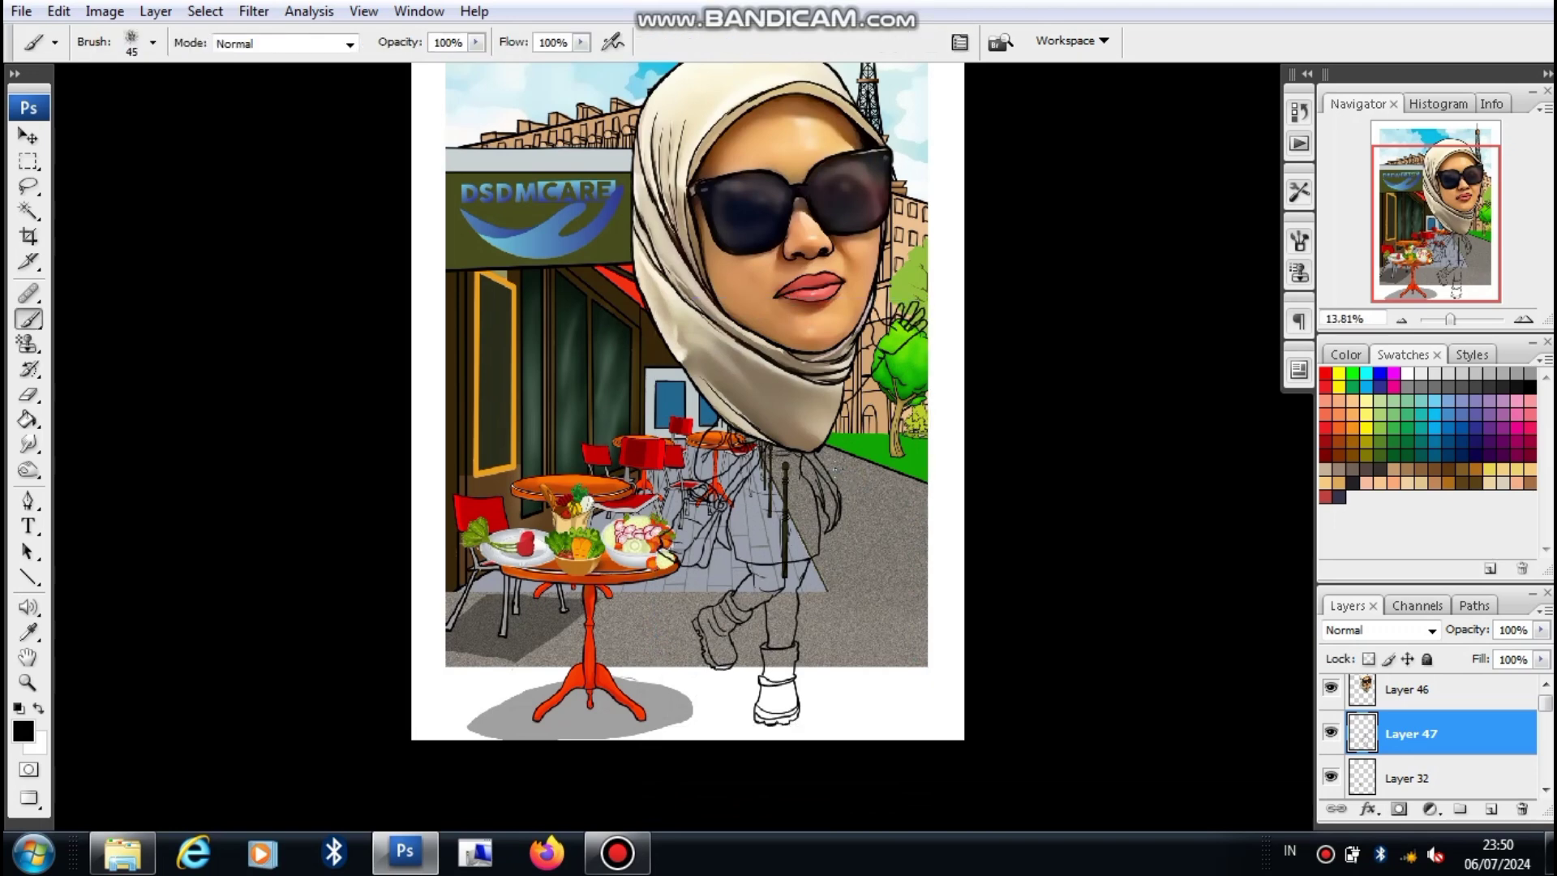
key("ctrl+t")
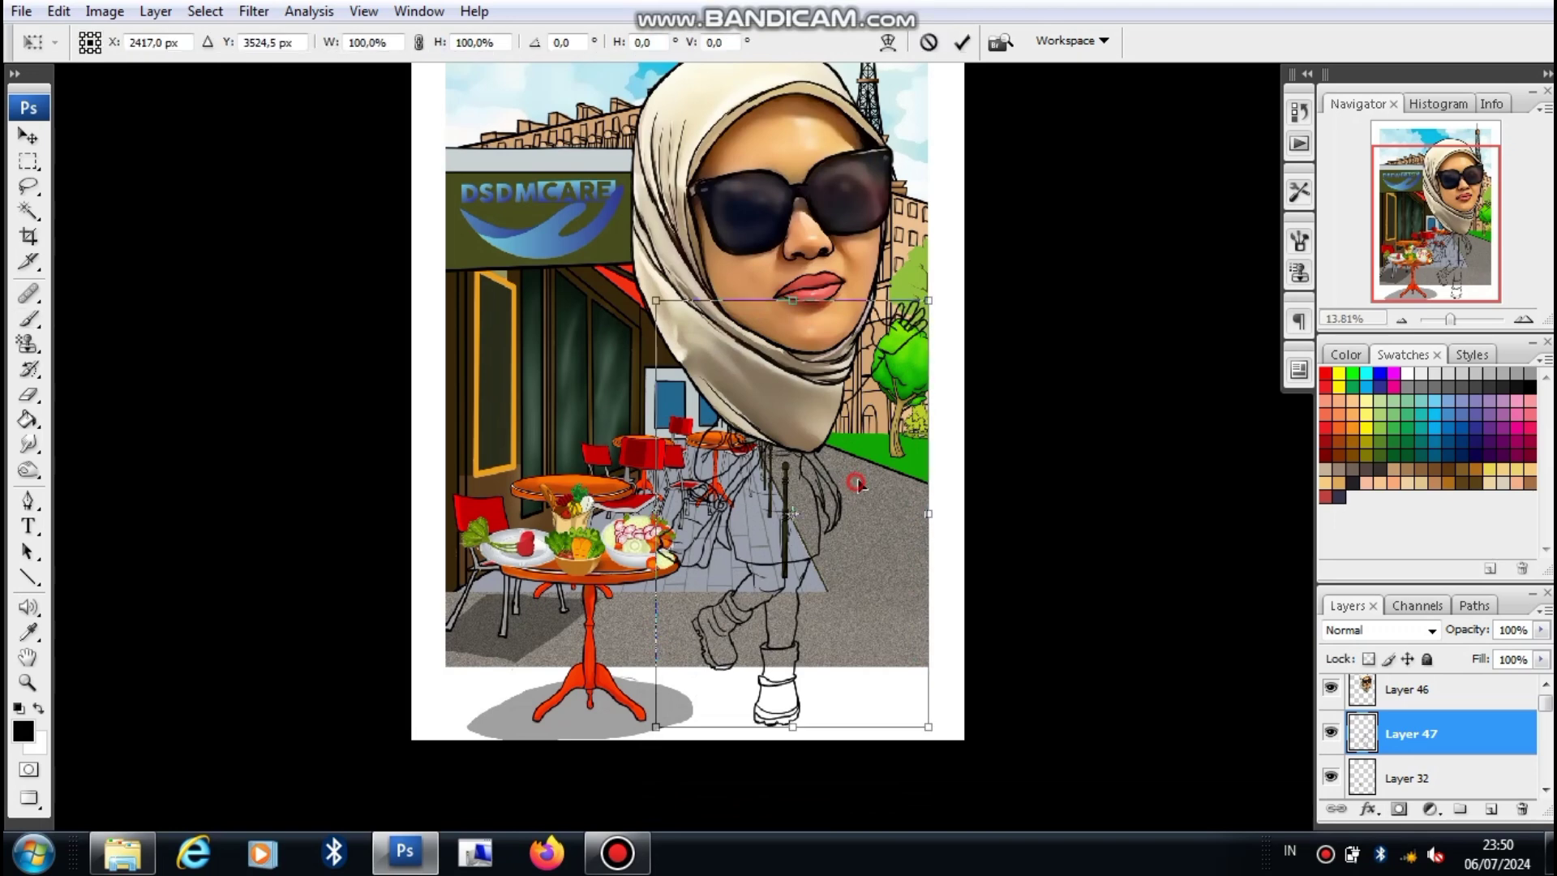
left_click_drag(858, 485, 862, 478)
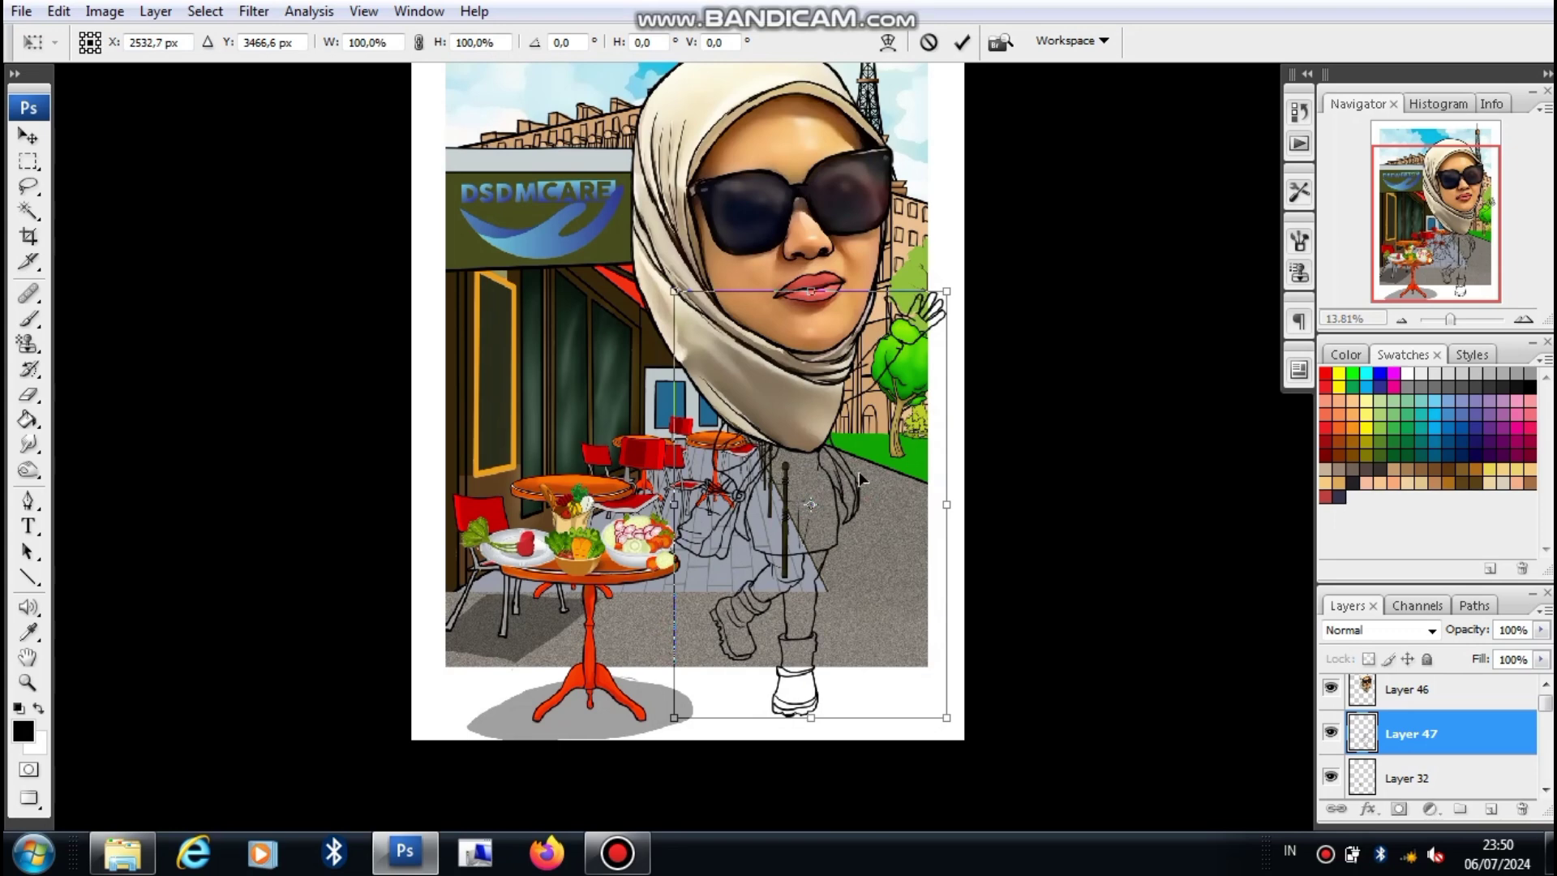
key("Return")
key("b")
Step: Scale the head on Layer 46 to about 90.5% and raise it slightly above the body's neckline
key("alt+bracketright")
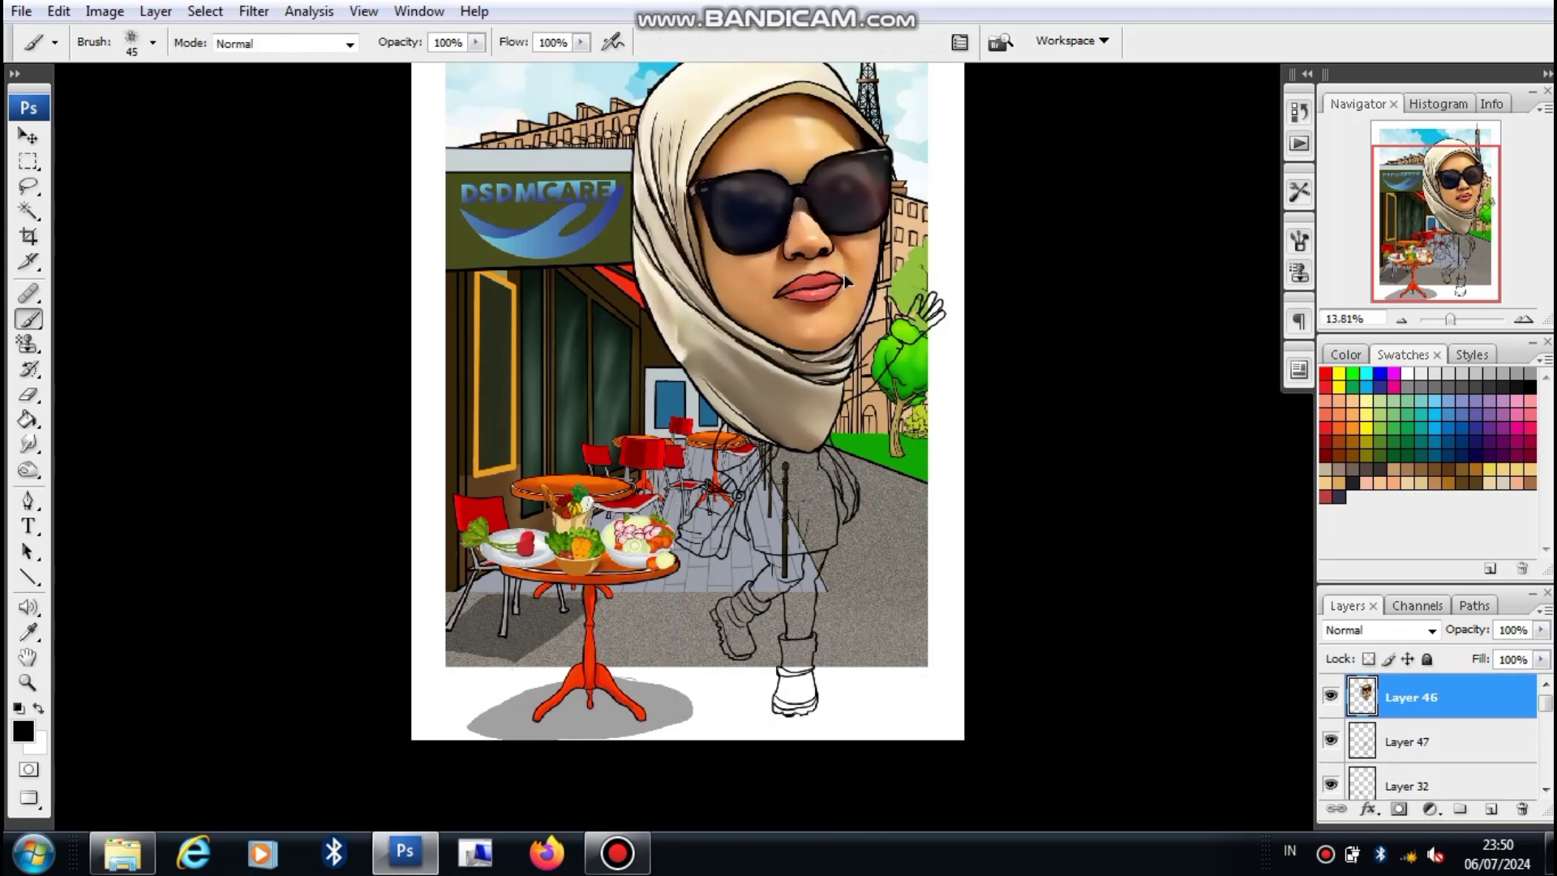
key("ctrl+t")
left_click_drag(906, 447, 885, 417)
left_click_drag(839, 348, 863, 453)
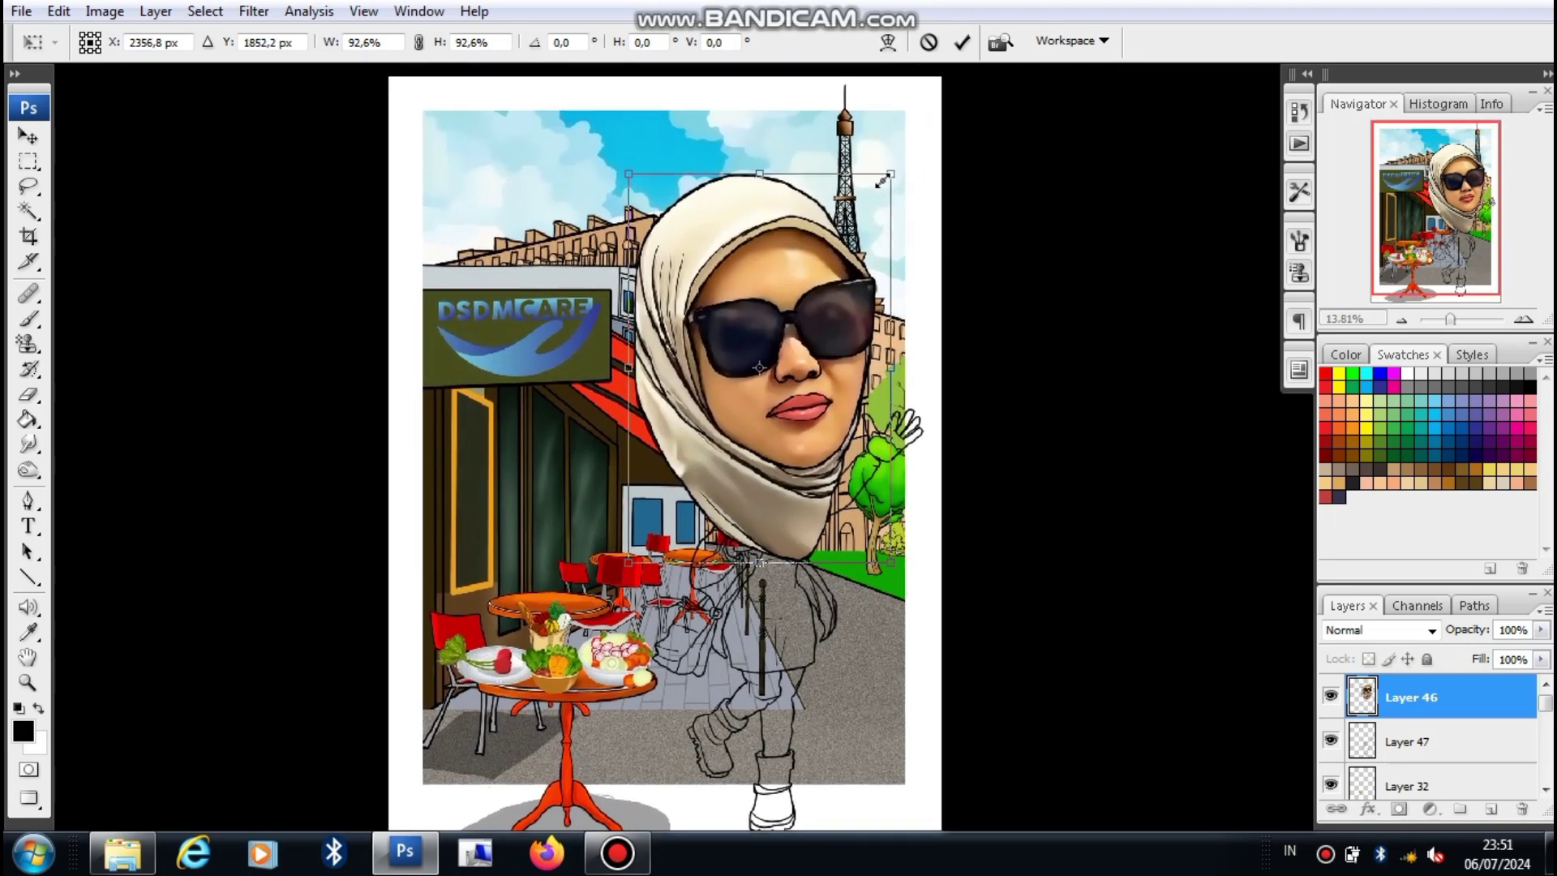
left_click_drag(882, 183, 879, 191)
key("b")
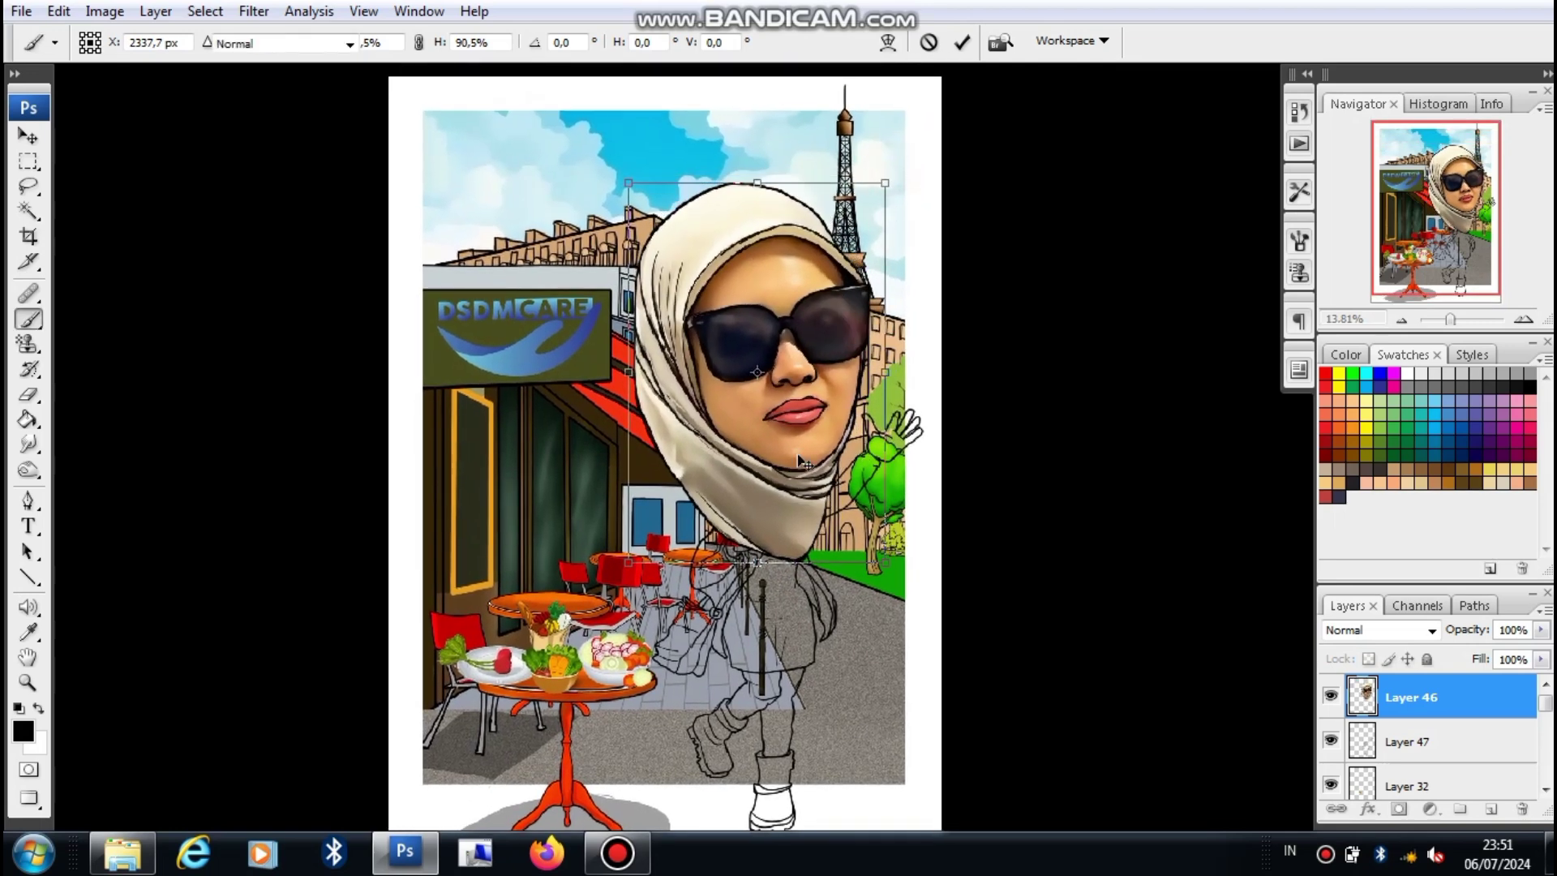
key("Return")
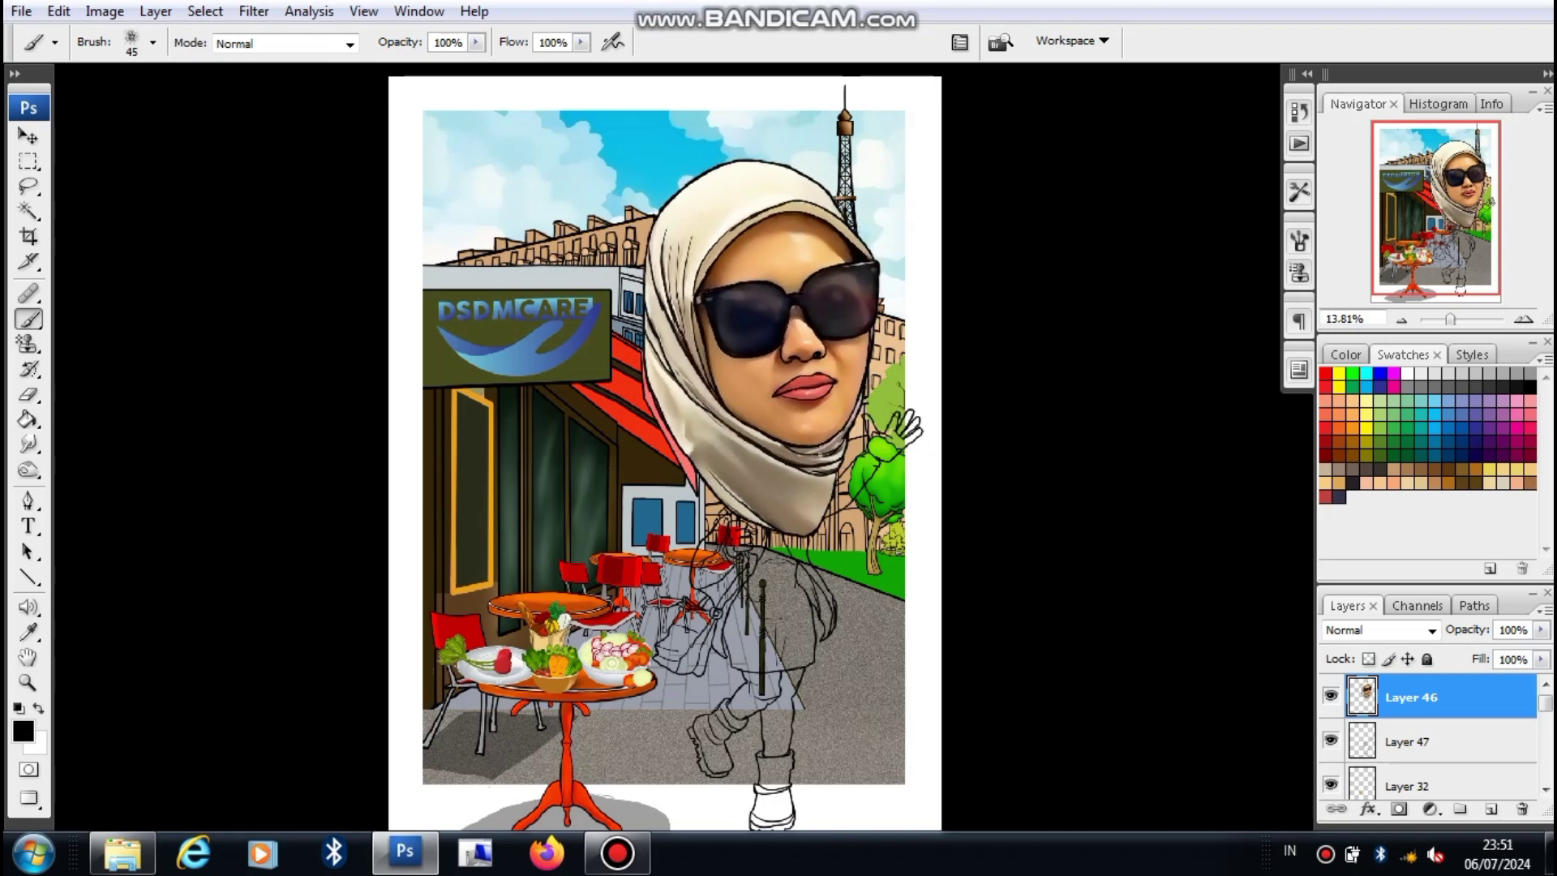
Step: Erase the black outline along the lower and side edges of the hijab on Layer 46
scroll(795, 577, "up", 5)
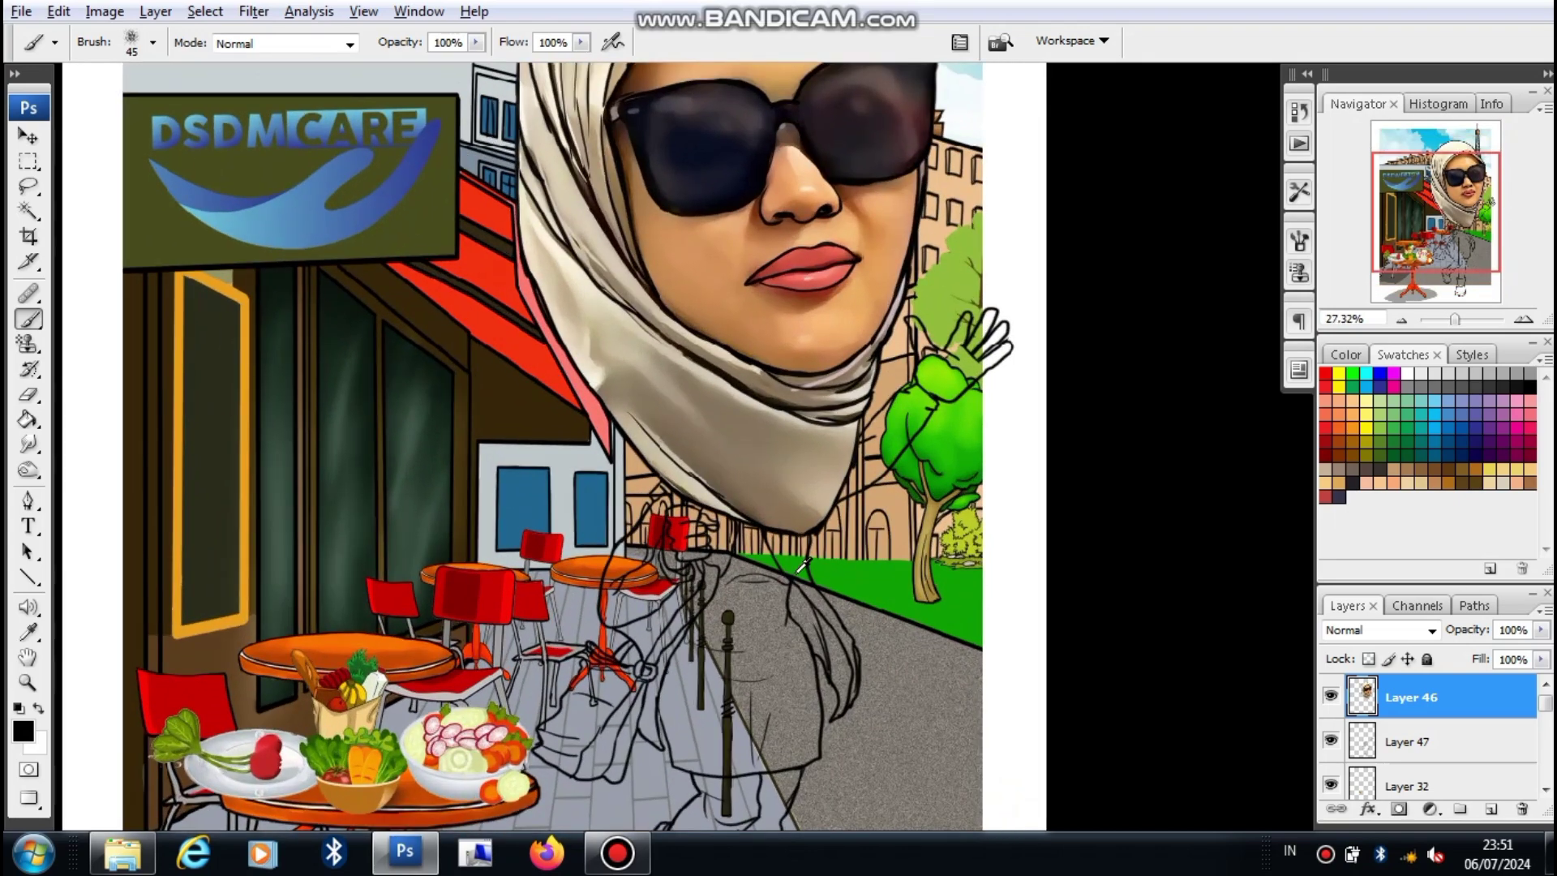
scroll(799, 572, "up", 1)
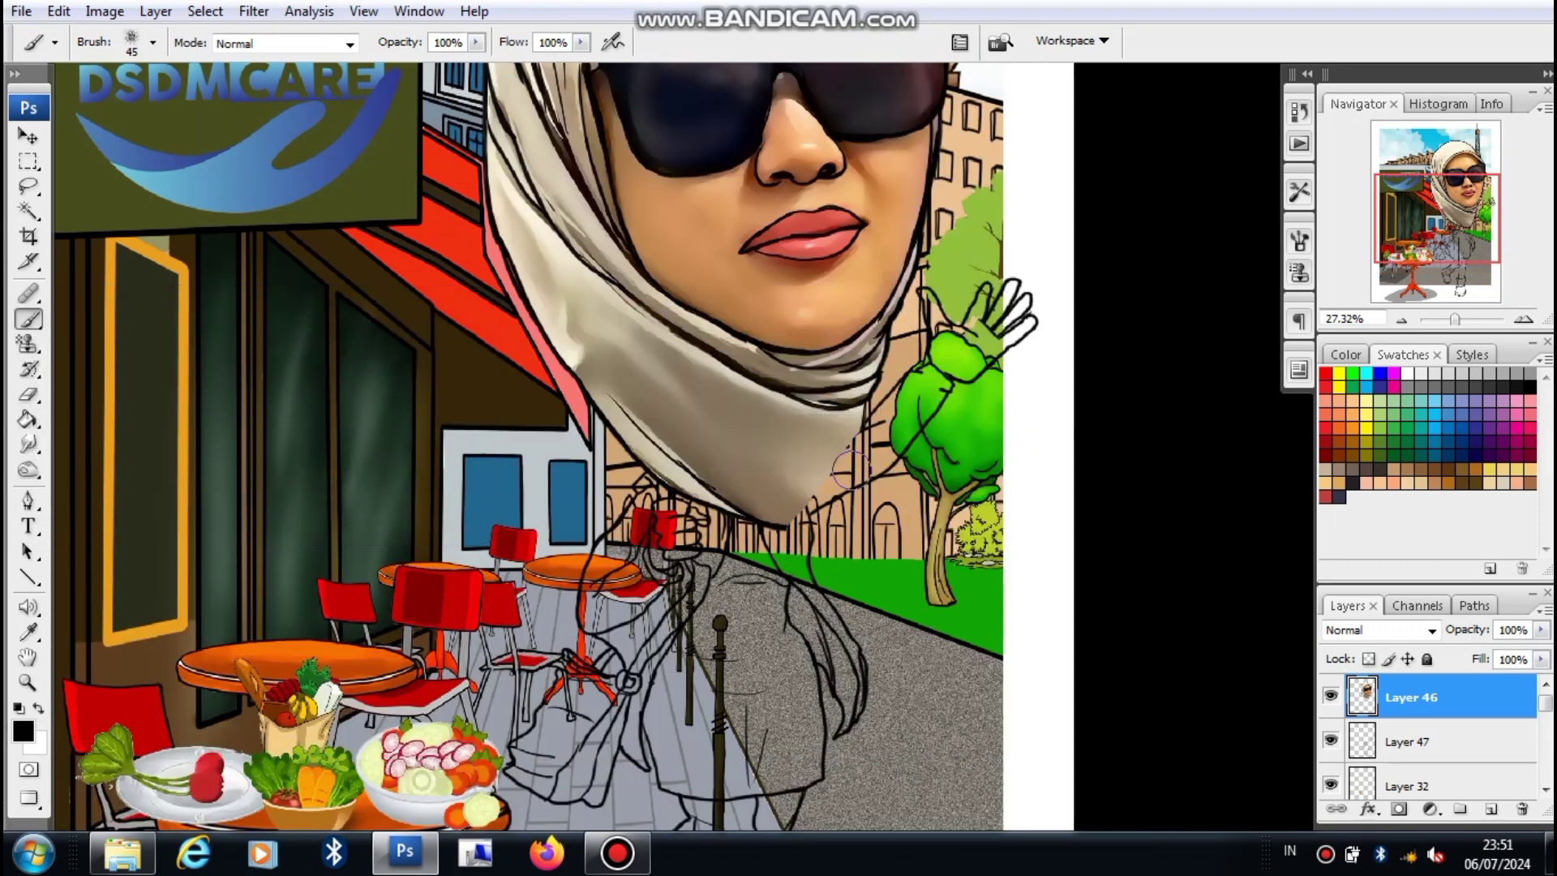
mouse_move(873, 427)
left_mouse_down()
mouse_move(817, 501)
mouse_move(738, 552)
left_mouse_up()
left_click_drag(575, 397, 648, 478)
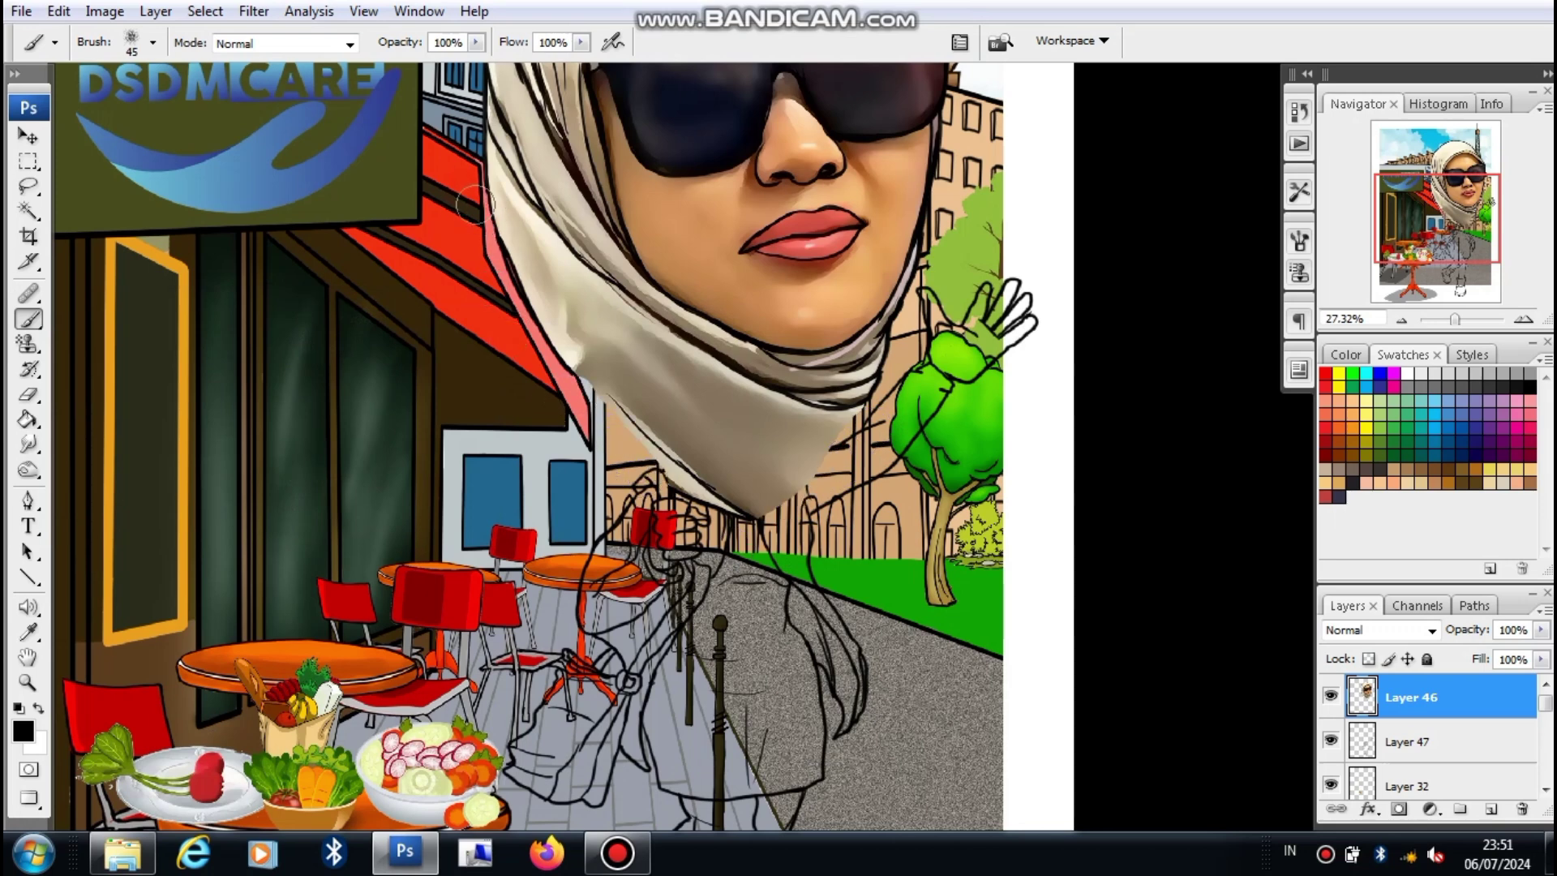
left_click_drag(465, 195, 528, 312)
mouse_move(623, 422)
left_mouse_down()
mouse_move(730, 504)
mouse_move(623, 445)
mouse_move(779, 534)
left_mouse_up()
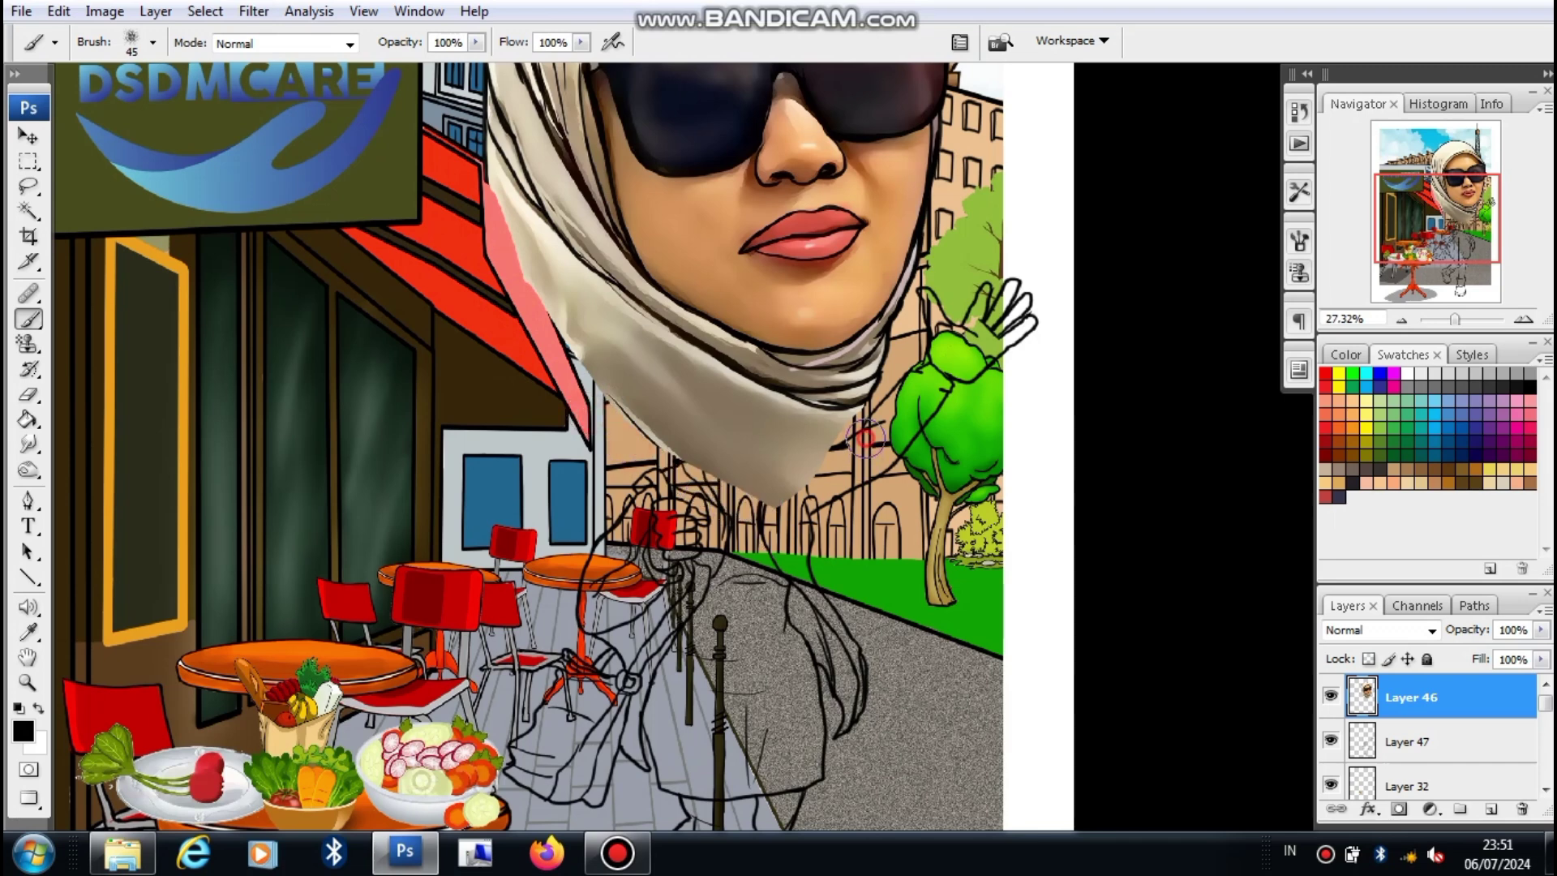
left_click_drag(865, 438, 794, 493)
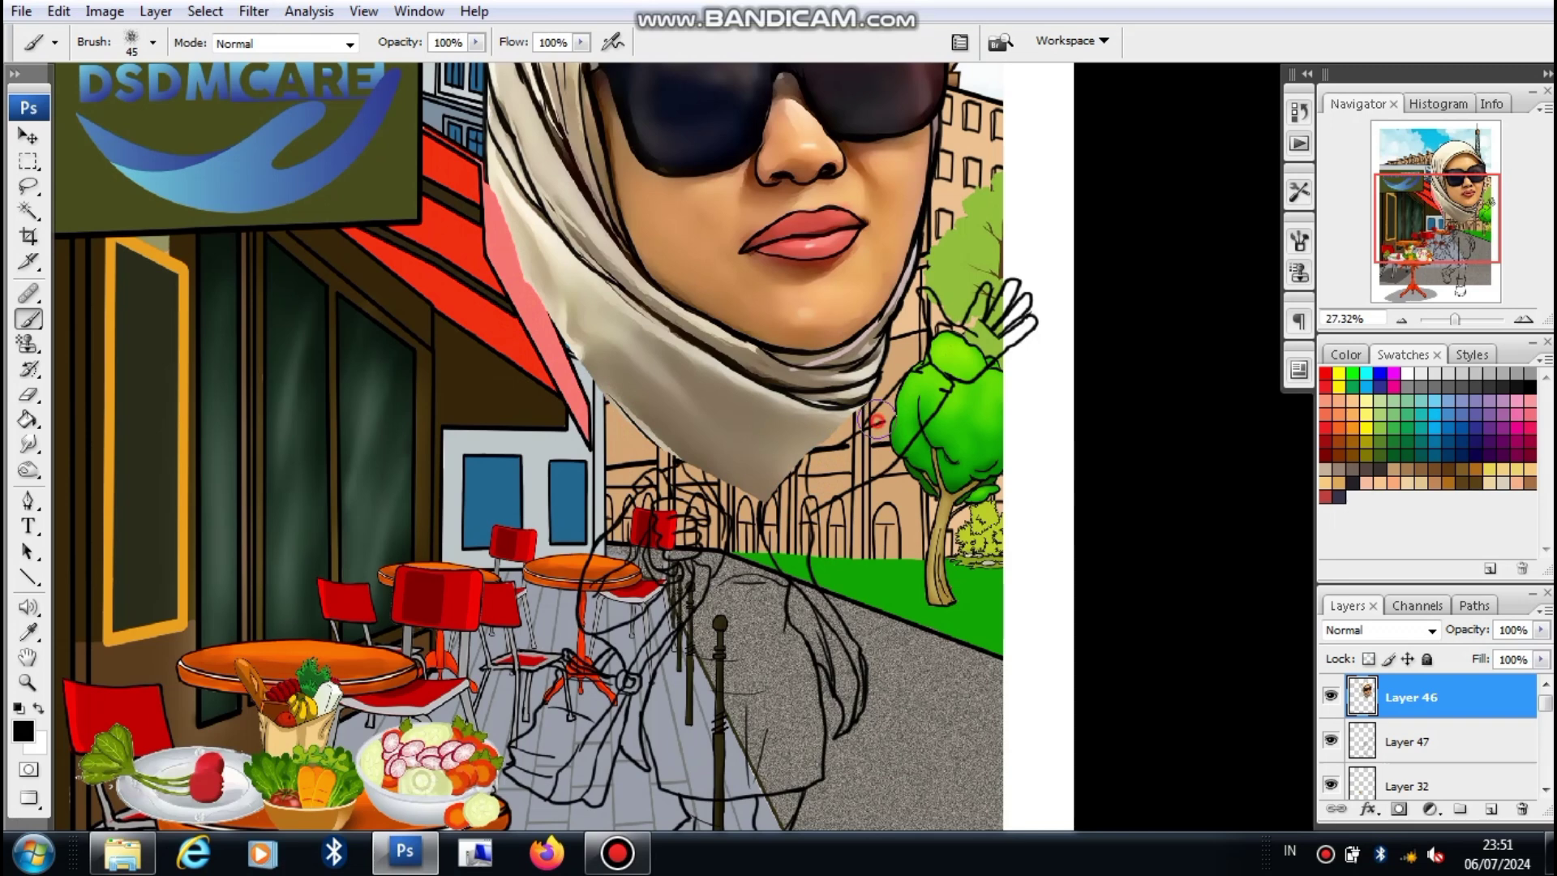
Step: Nudge the head slightly down toward the body and clean up the hijab's lower-left edge with a 200 px brush
left_click_drag(802, 378, 793, 397)
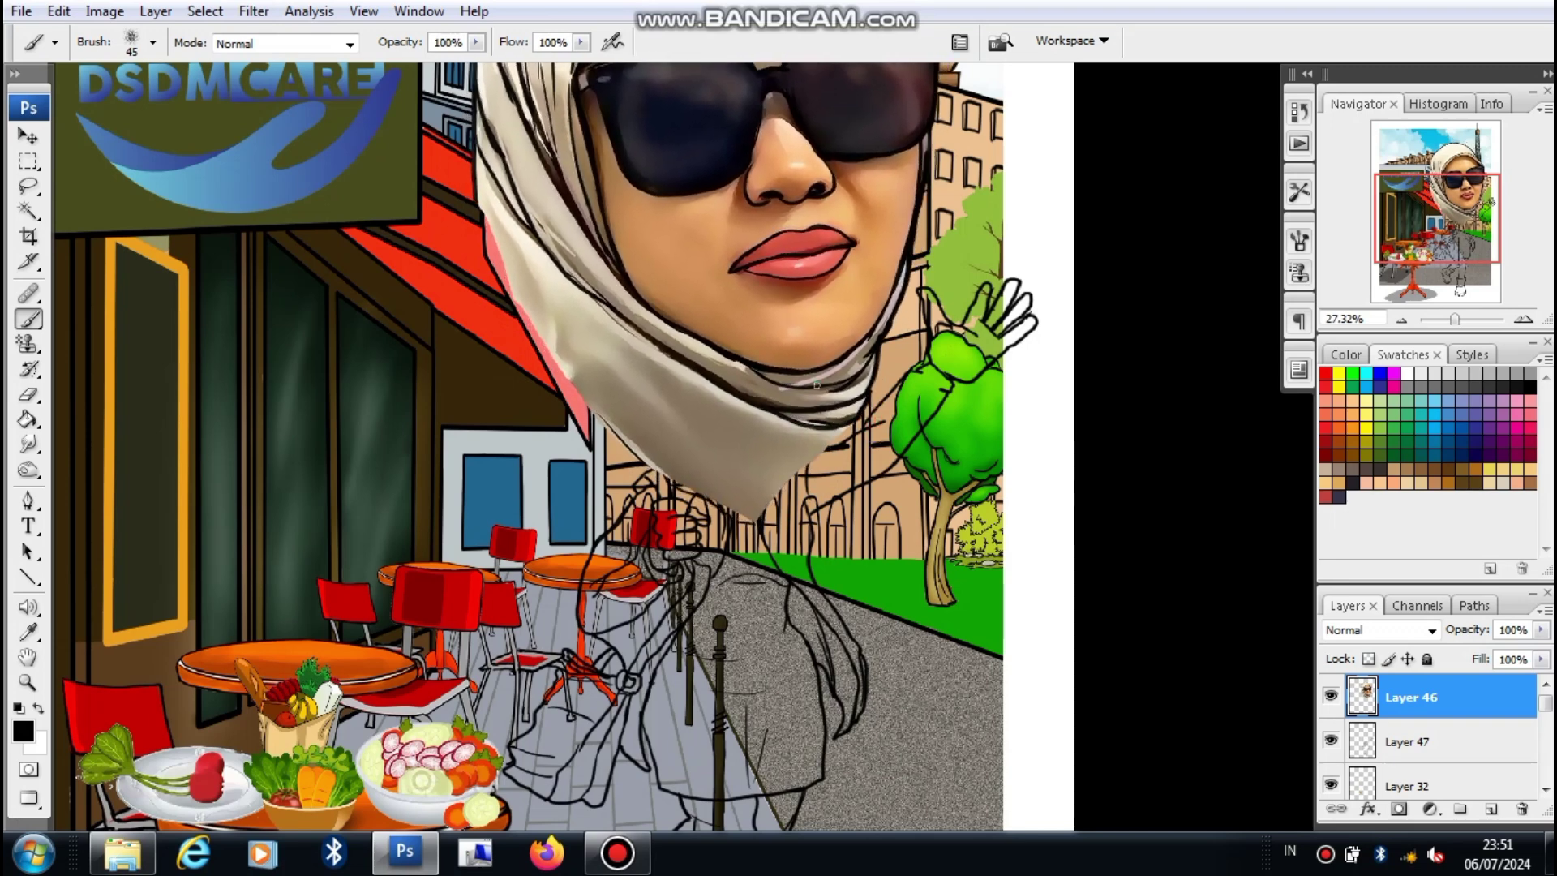
key("bracketleft")
key("bracketleft")
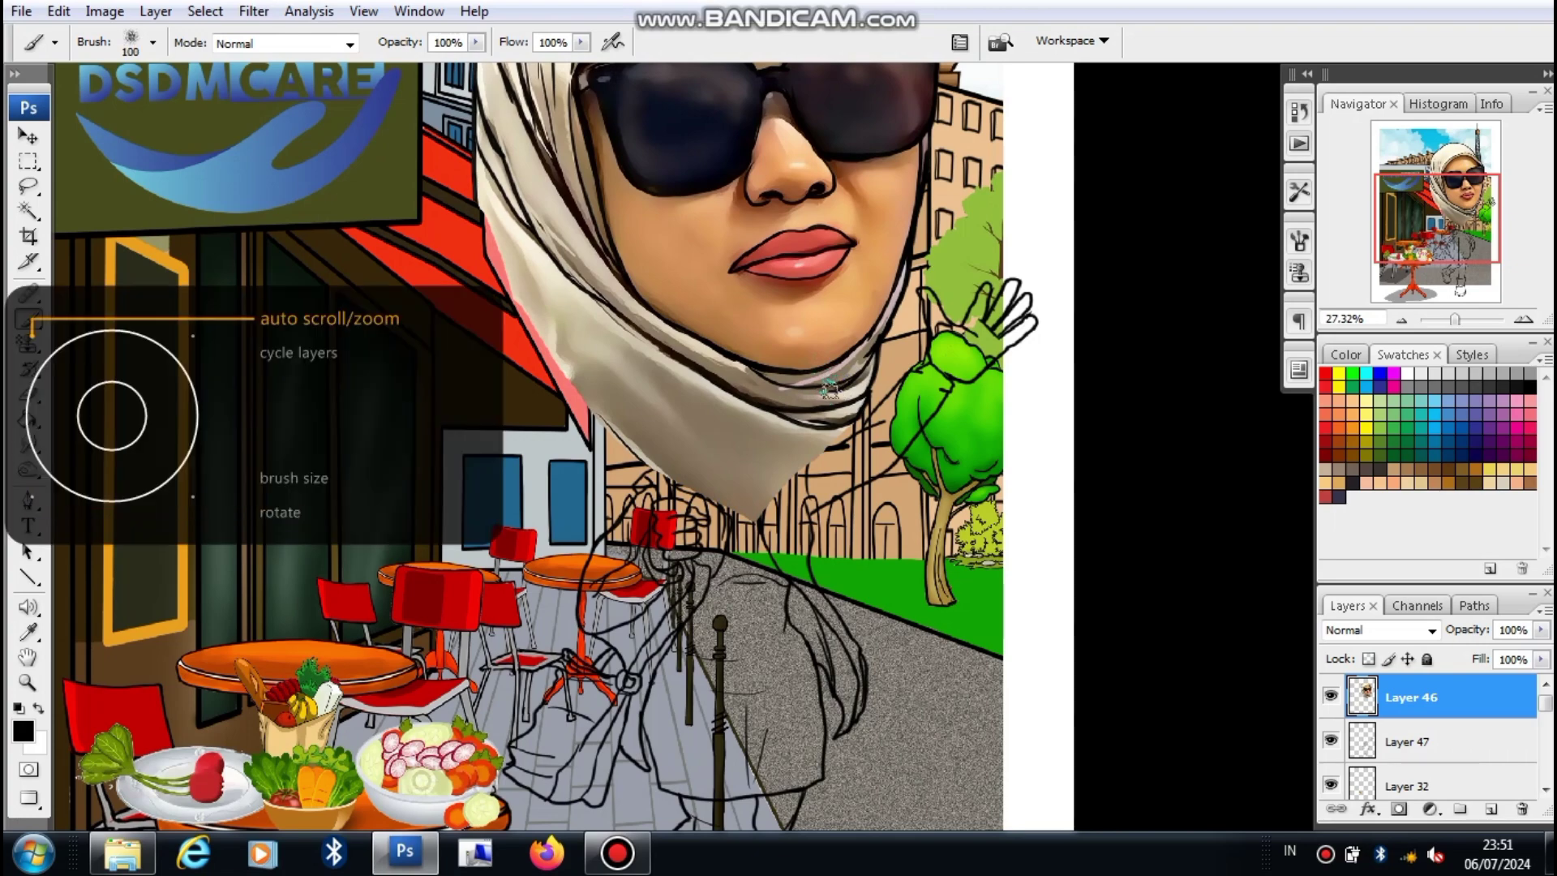
scroll(833, 387, "down", 5)
scroll(566, 231, "up", 3)
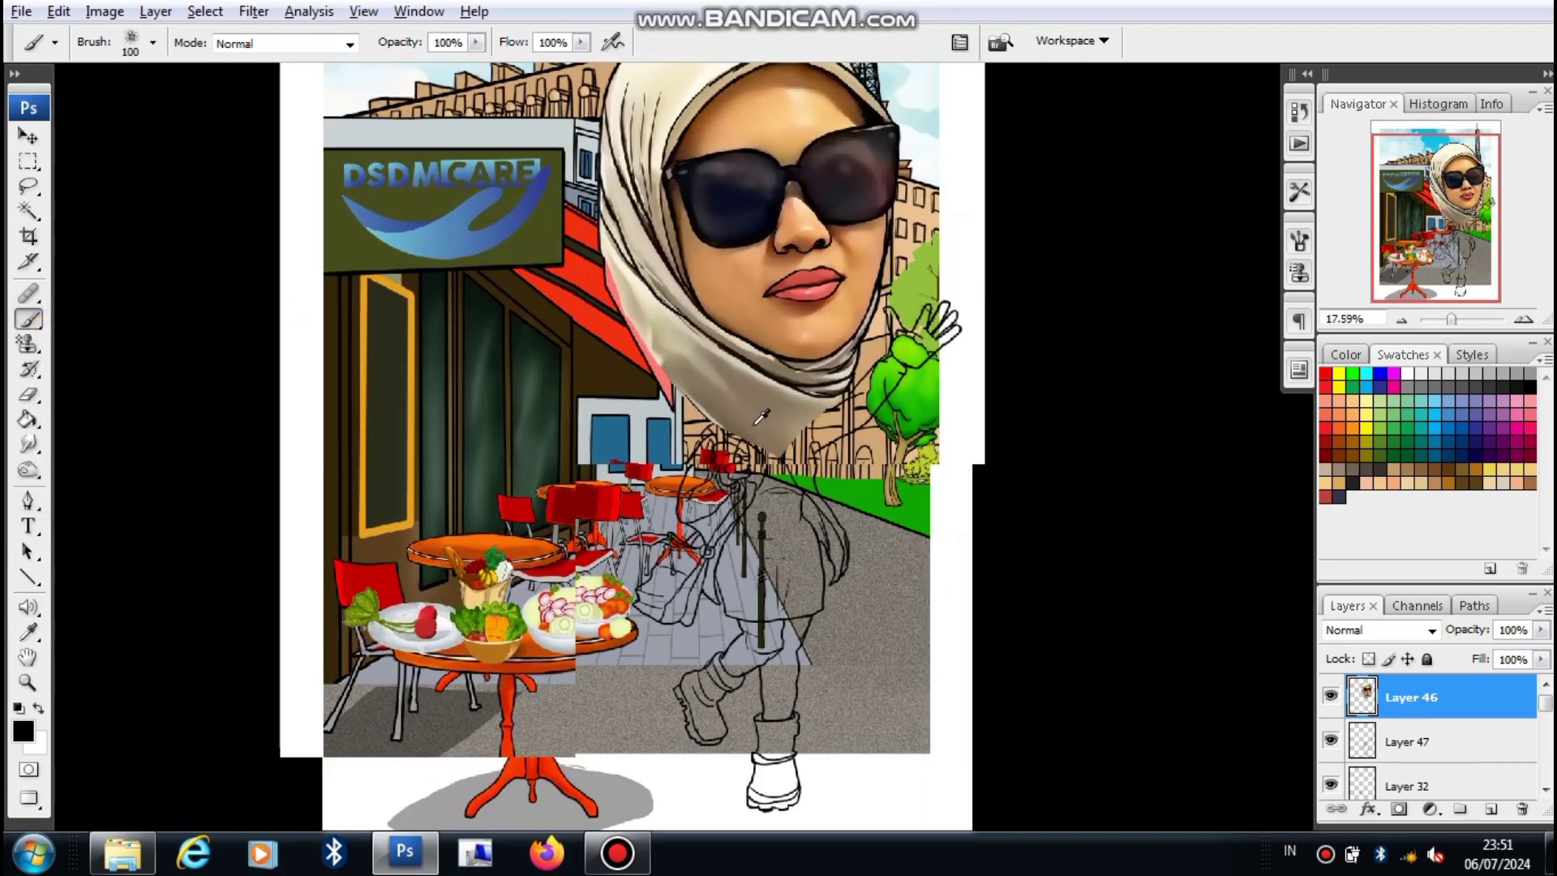
key("alt")
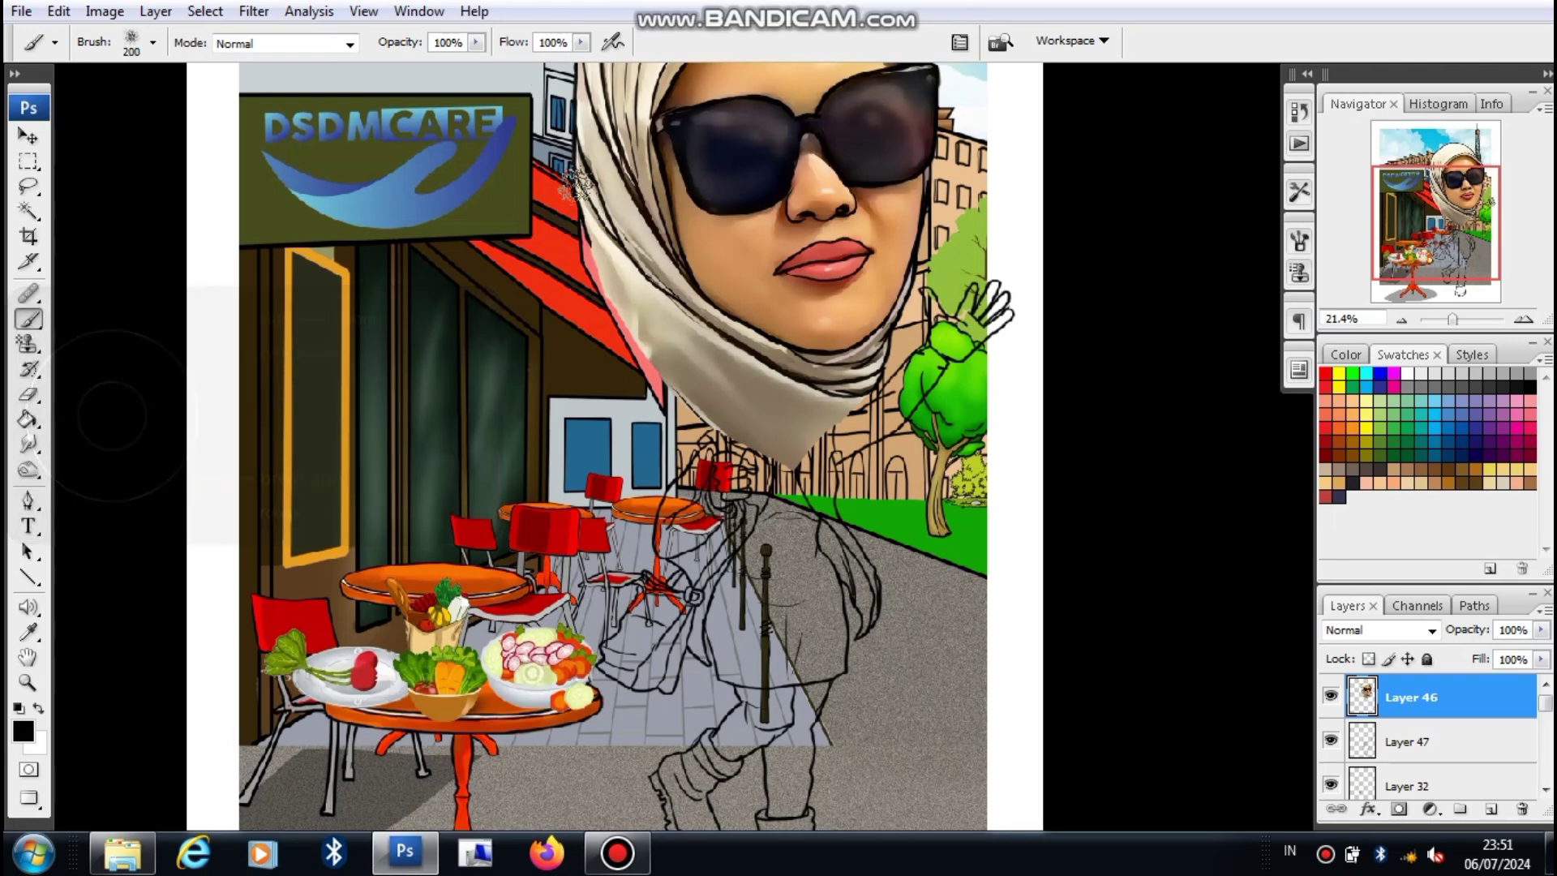
mouse_move(606, 298)
left_mouse_down()
mouse_move(604, 282)
mouse_move(689, 406)
left_mouse_up()
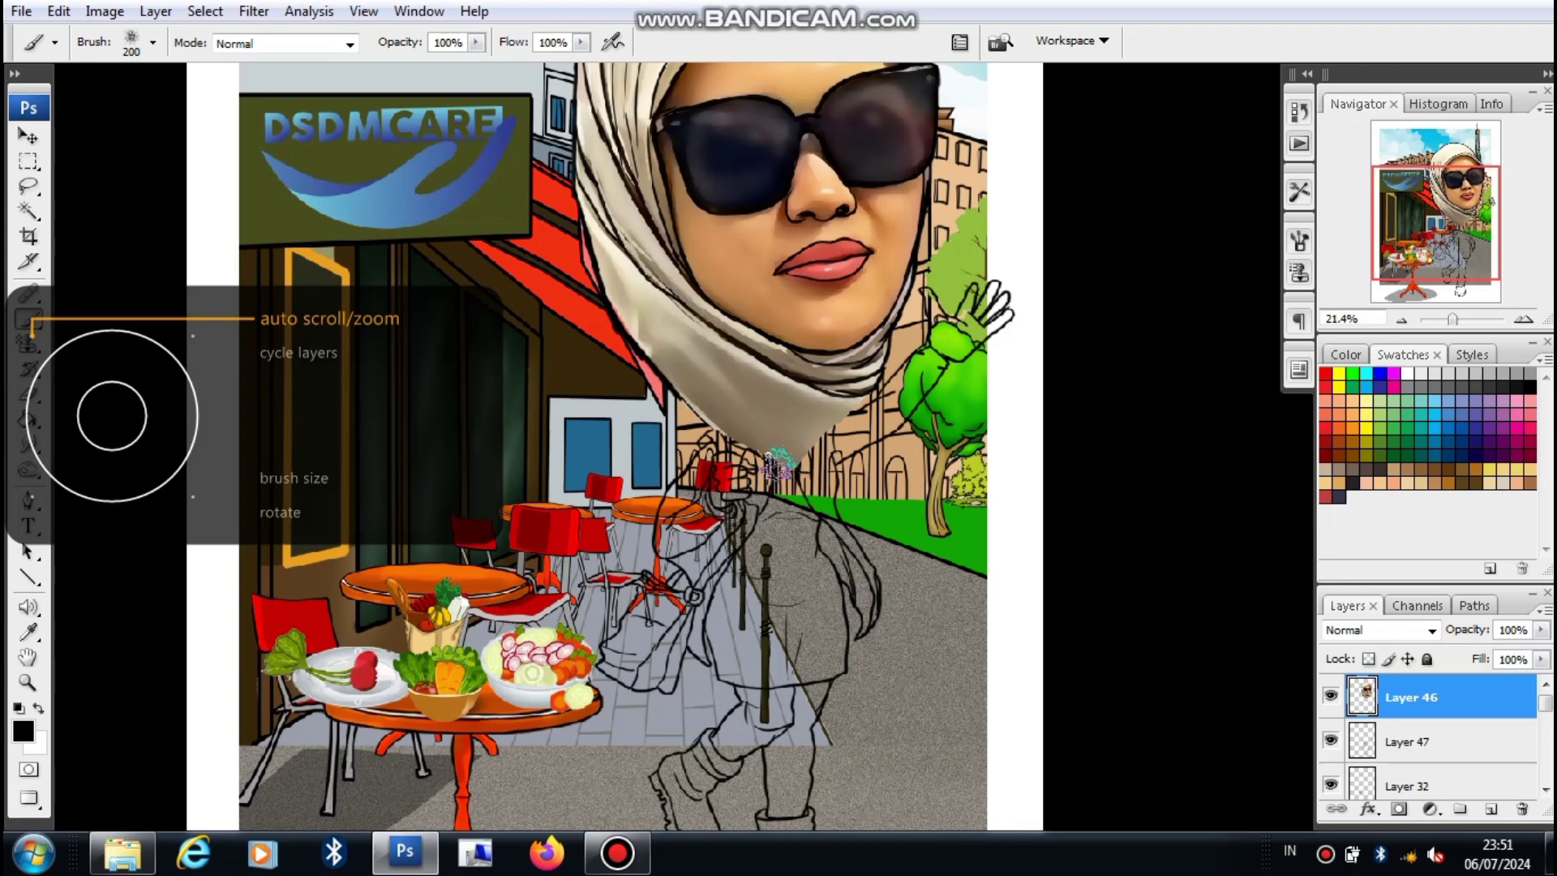
Step: Add a new empty layer directly below the body line art on Layer 47
scroll(756, 497, "down", 4)
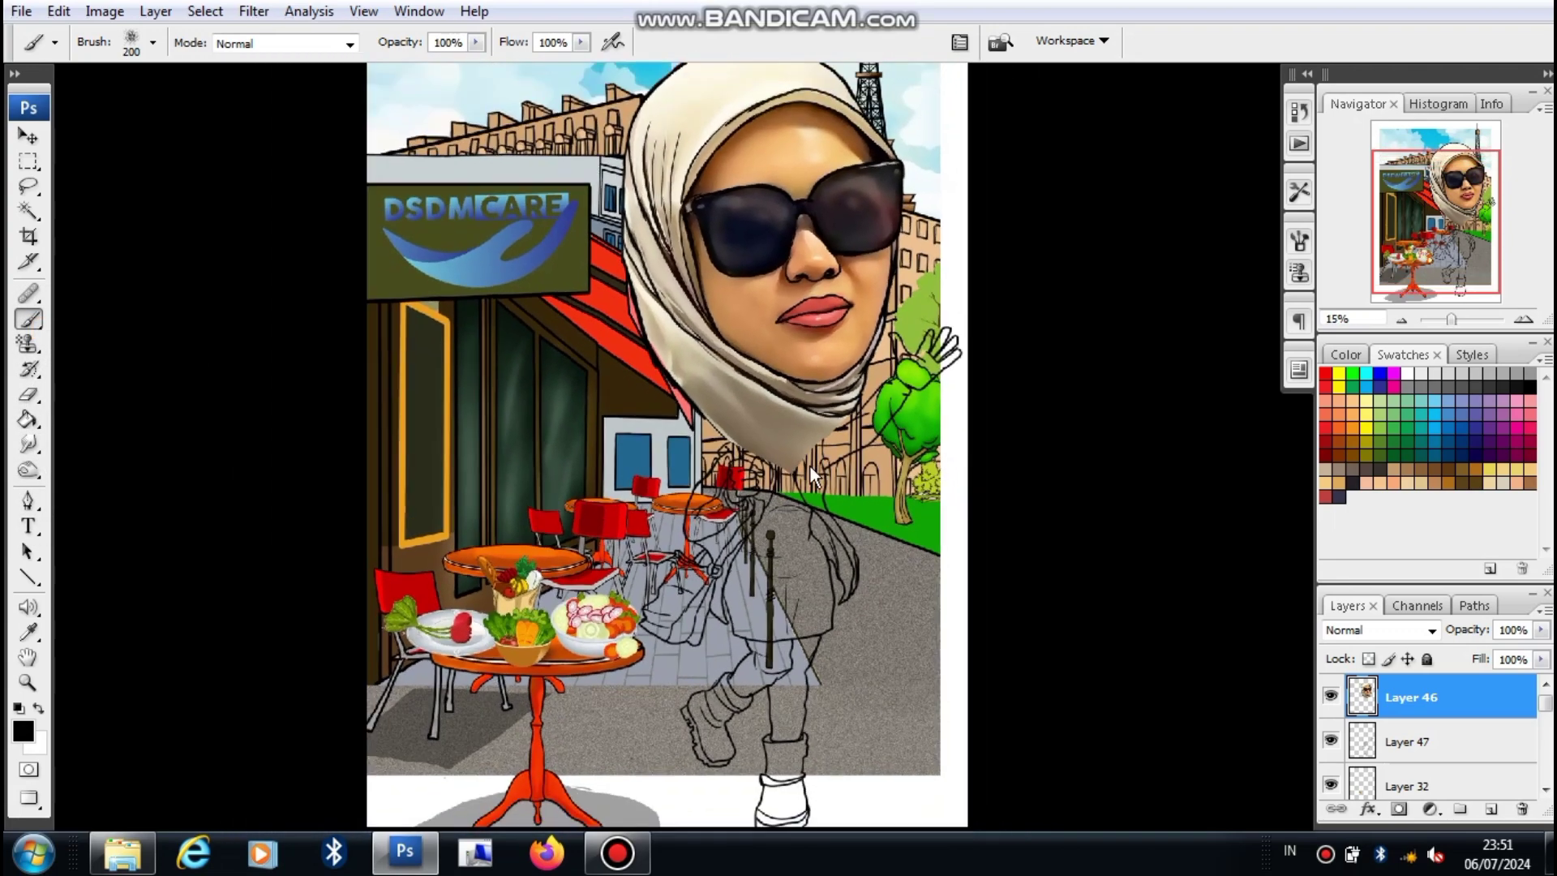
scroll(839, 592, "up", 5)
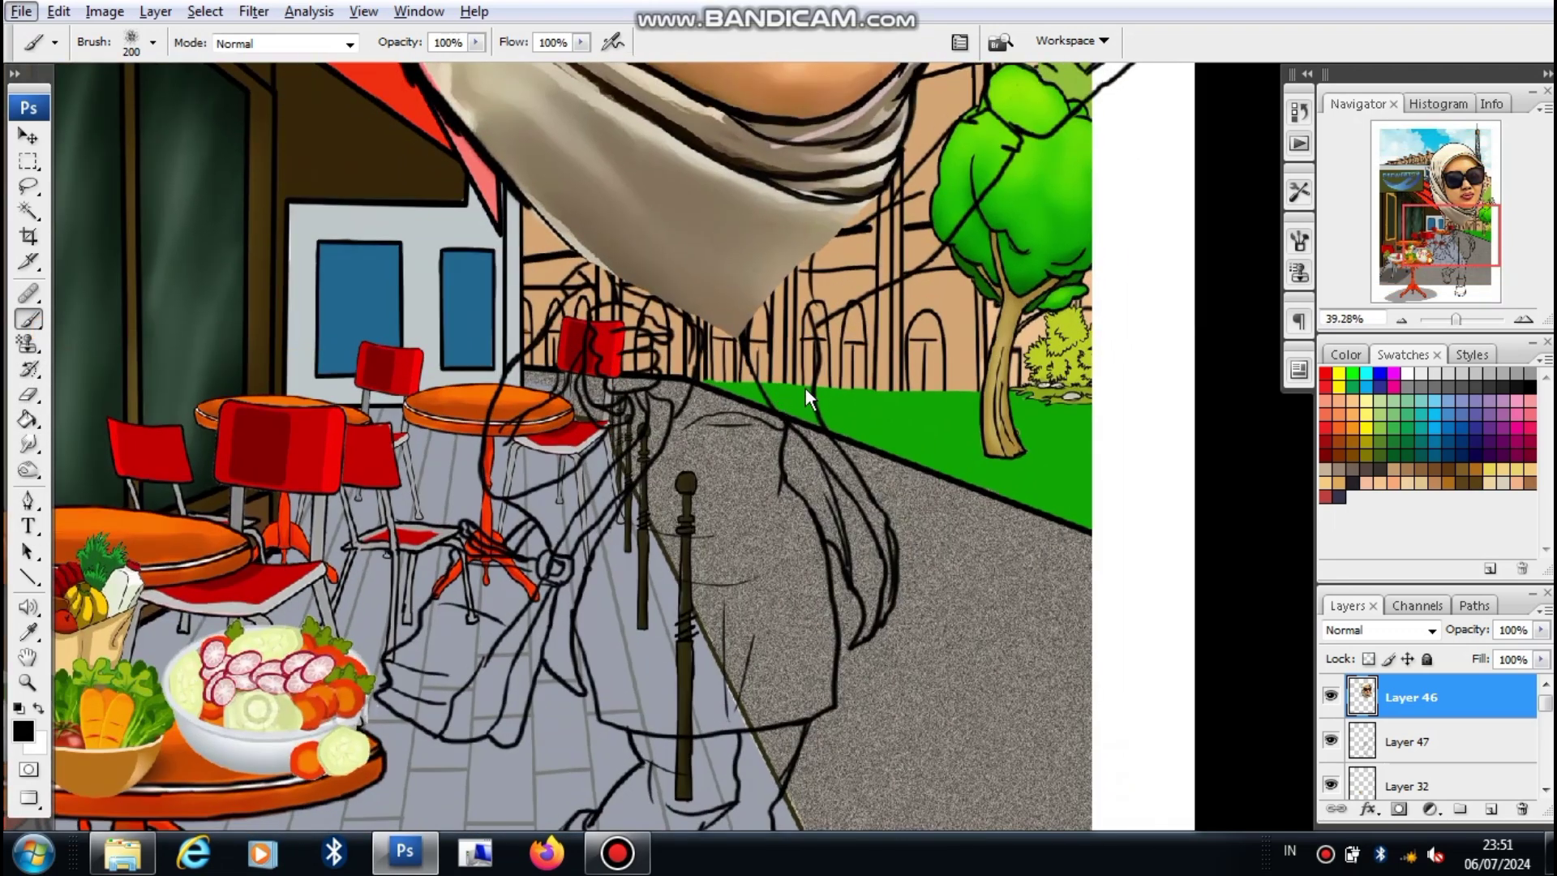
key("space")
left_click_drag(805, 387, 779, 645)
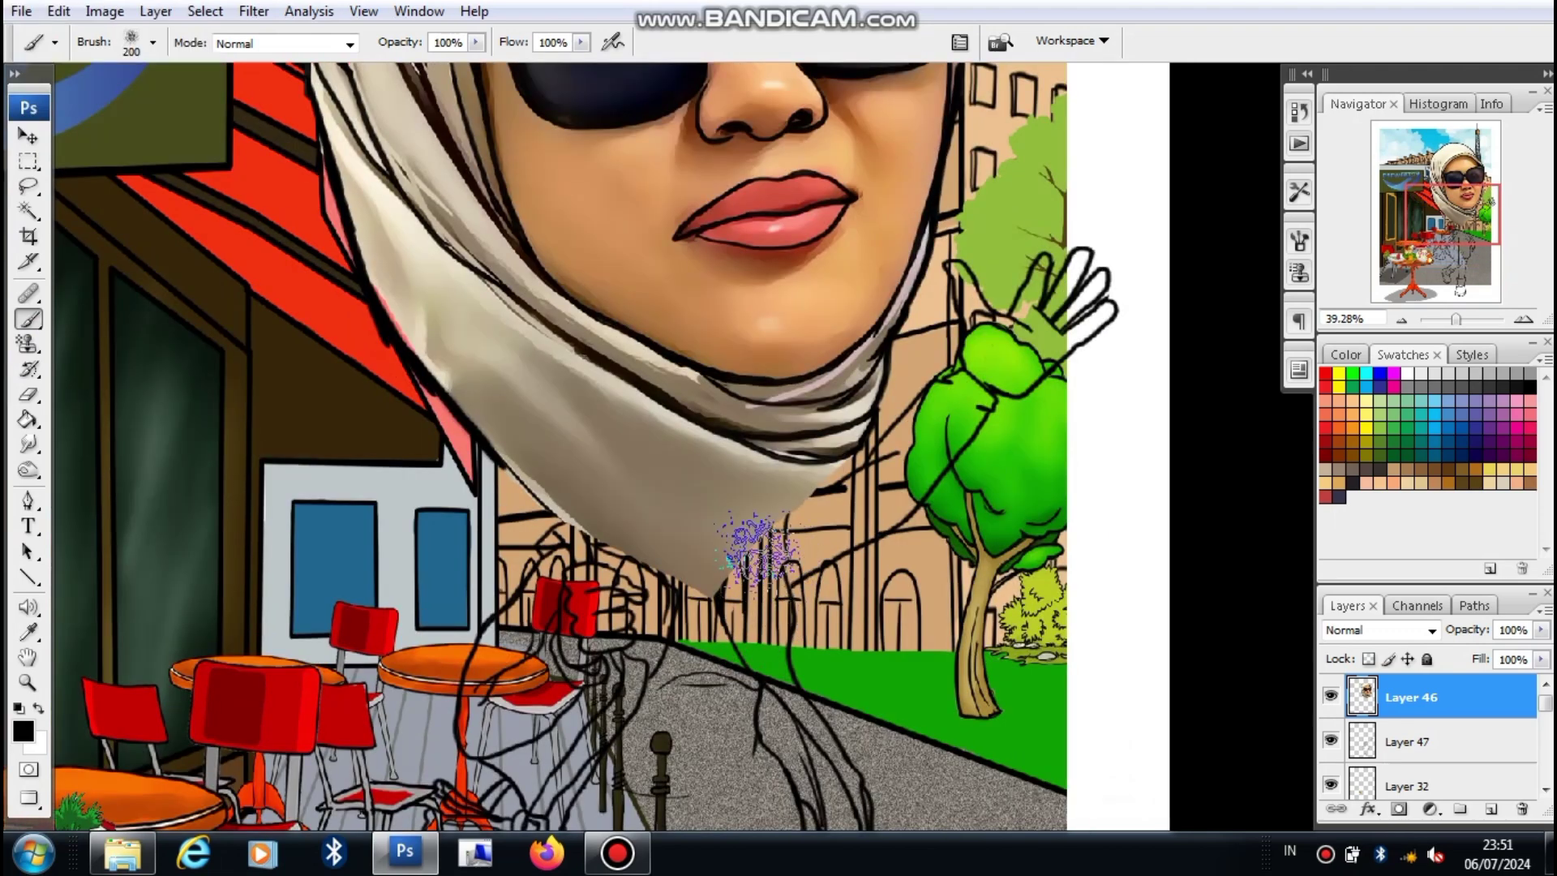
scroll(746, 552, "up", 3)
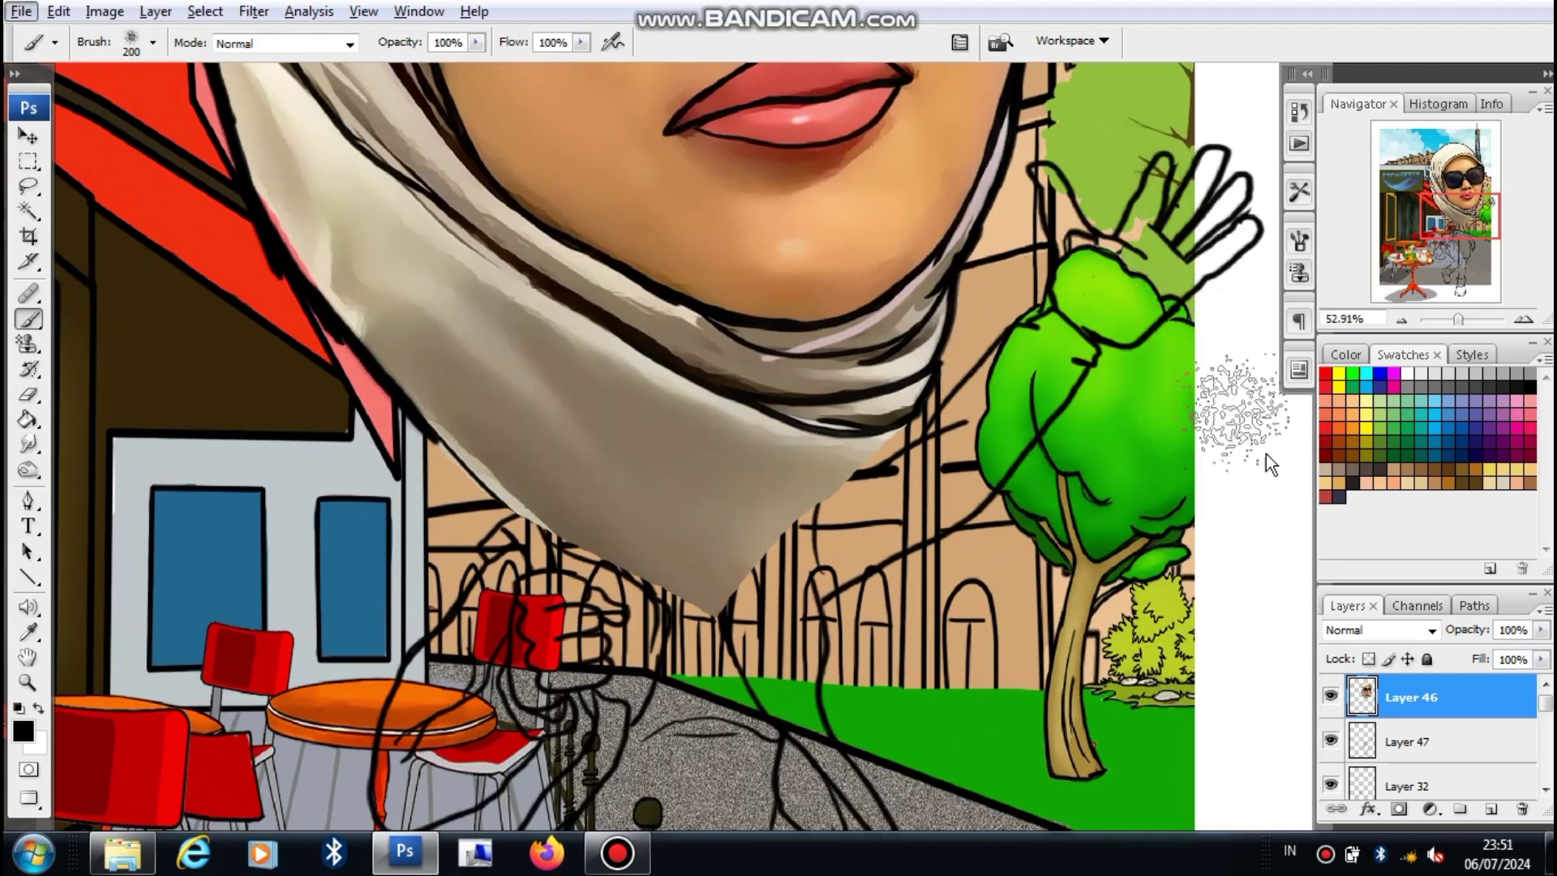
left_click(1396, 741)
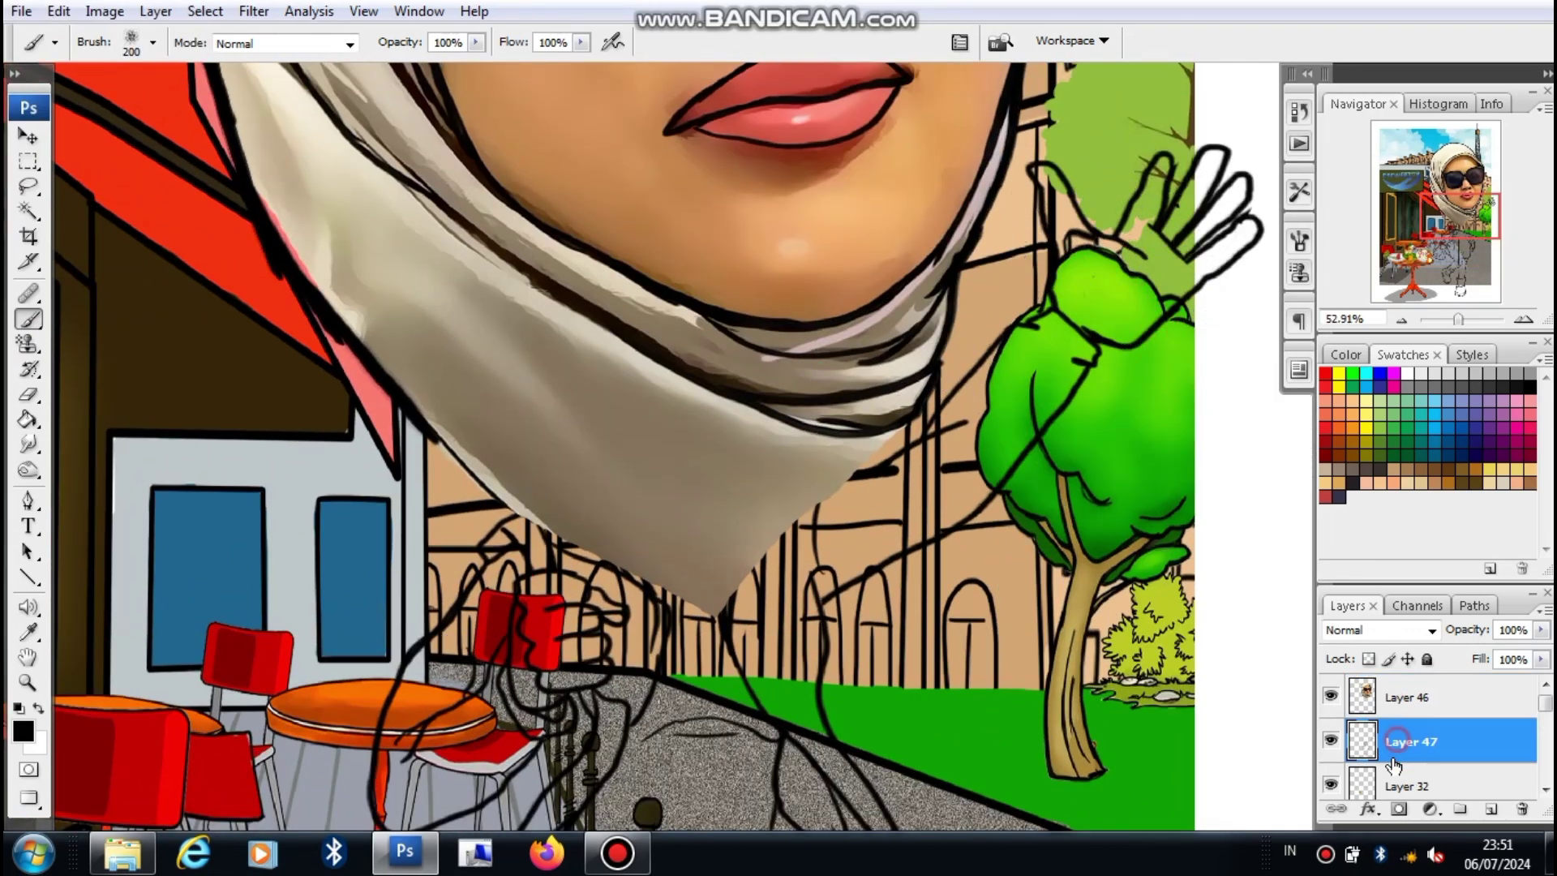
left_click(1460, 778)
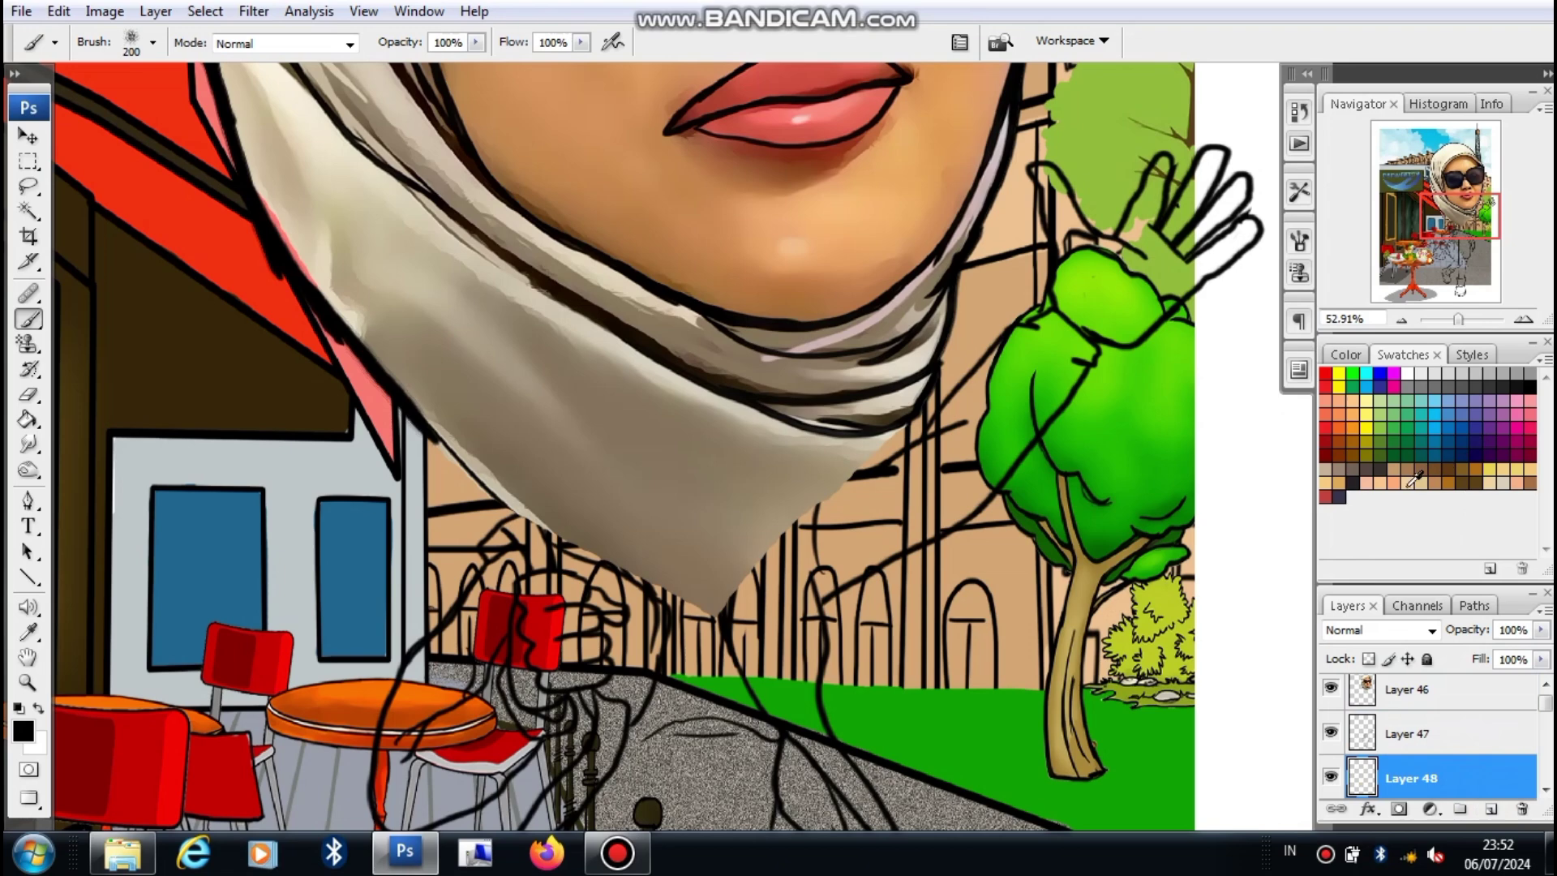
Step: Fill the raised hand and its fingers with a flat peach skin colour on Layer 48, shrinking the brush to 80 px for the fingers
key("space")
left_click_drag(1050, 330, 924, 452)
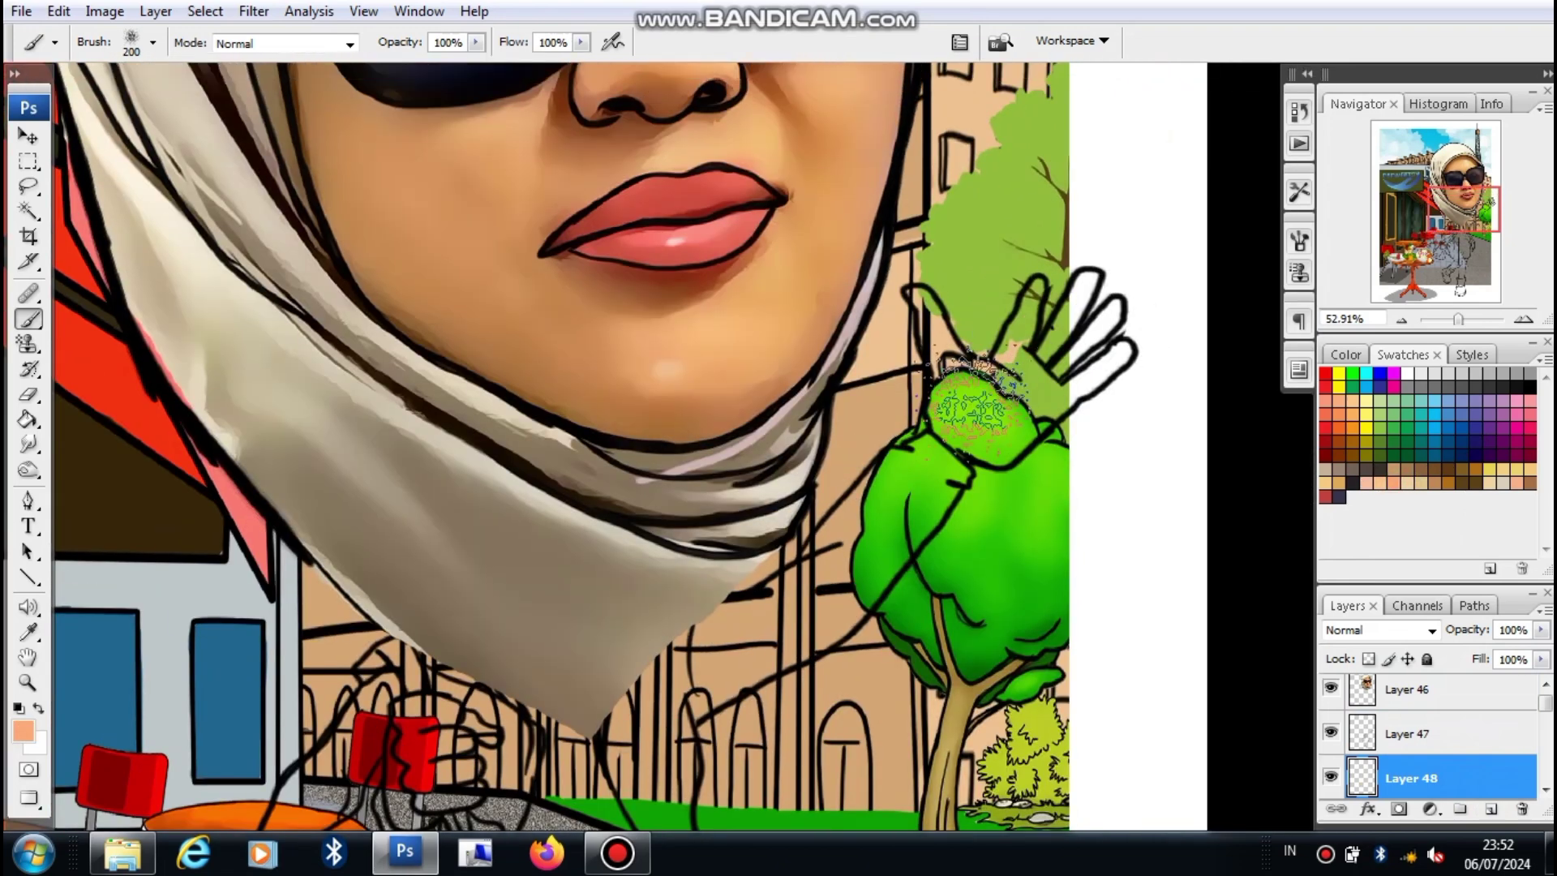
left_click_drag(983, 394, 969, 410)
scroll(965, 410, "up", 2)
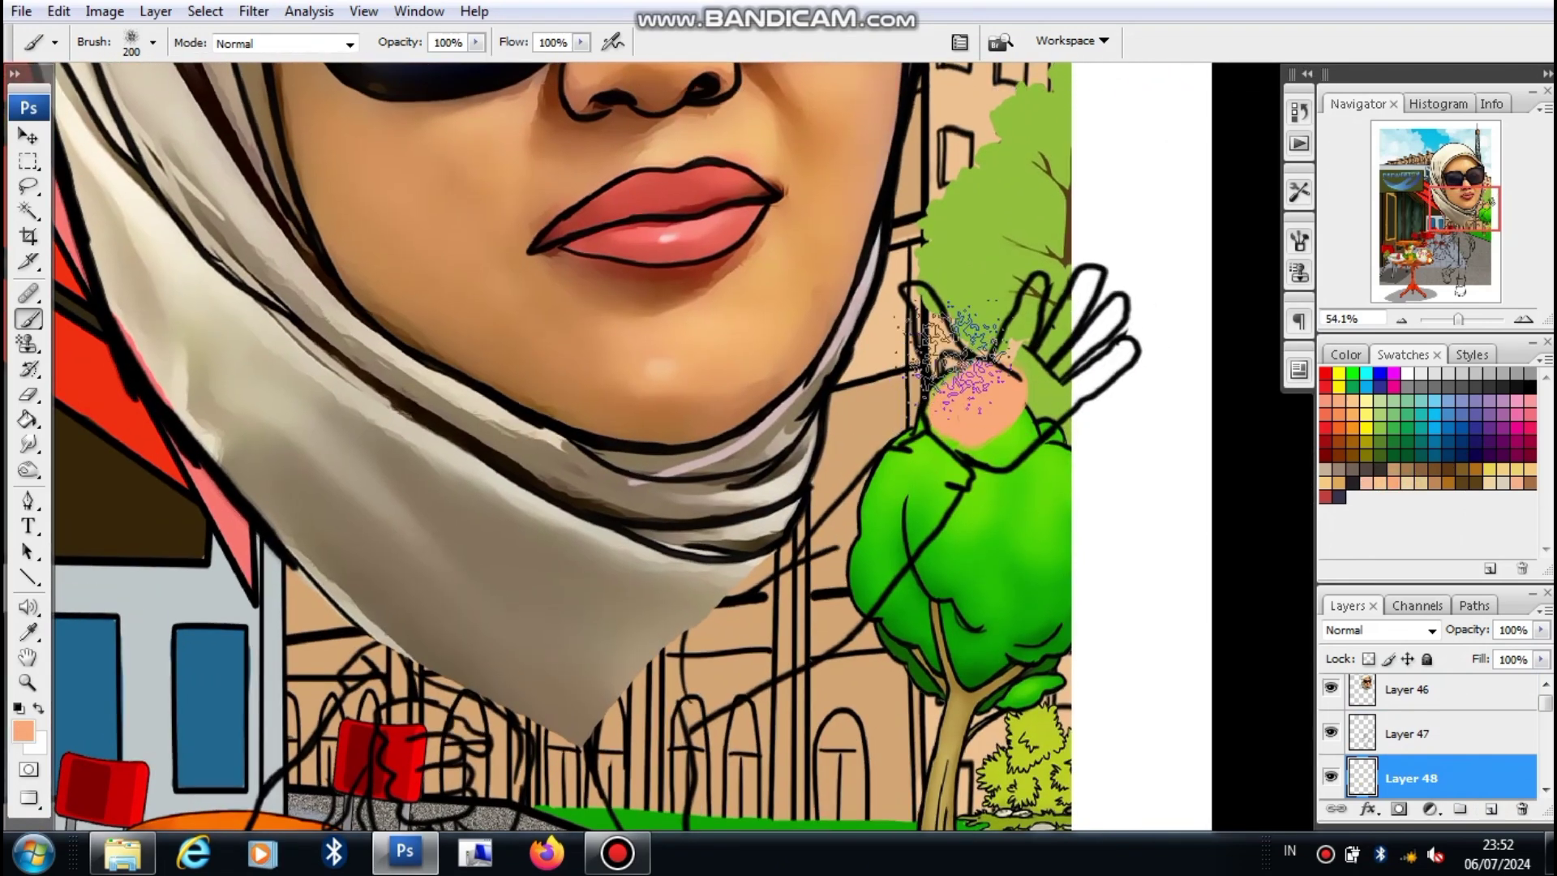
key("[")
key("[")
mouse_move(924, 328)
left_mouse_down()
mouse_move(918, 288)
mouse_move(970, 393)
mouse_move(1031, 301)
mouse_move(989, 390)
mouse_move(997, 360)
mouse_move(1075, 325)
mouse_move(1103, 279)
mouse_move(1079, 304)
mouse_move(1091, 271)
mouse_move(1062, 361)
mouse_move(1123, 304)
mouse_move(1099, 349)
mouse_move(1108, 361)
mouse_move(1136, 345)
mouse_move(1014, 406)
mouse_move(1018, 430)
mouse_move(973, 426)
mouse_move(961, 406)
mouse_move(985, 447)
mouse_move(953, 426)
mouse_move(965, 409)
mouse_move(941, 406)
mouse_move(965, 369)
left_mouse_up()
key("bracketleft")
key("bracketleft")
key("bracketleft")
key("bracketleft")
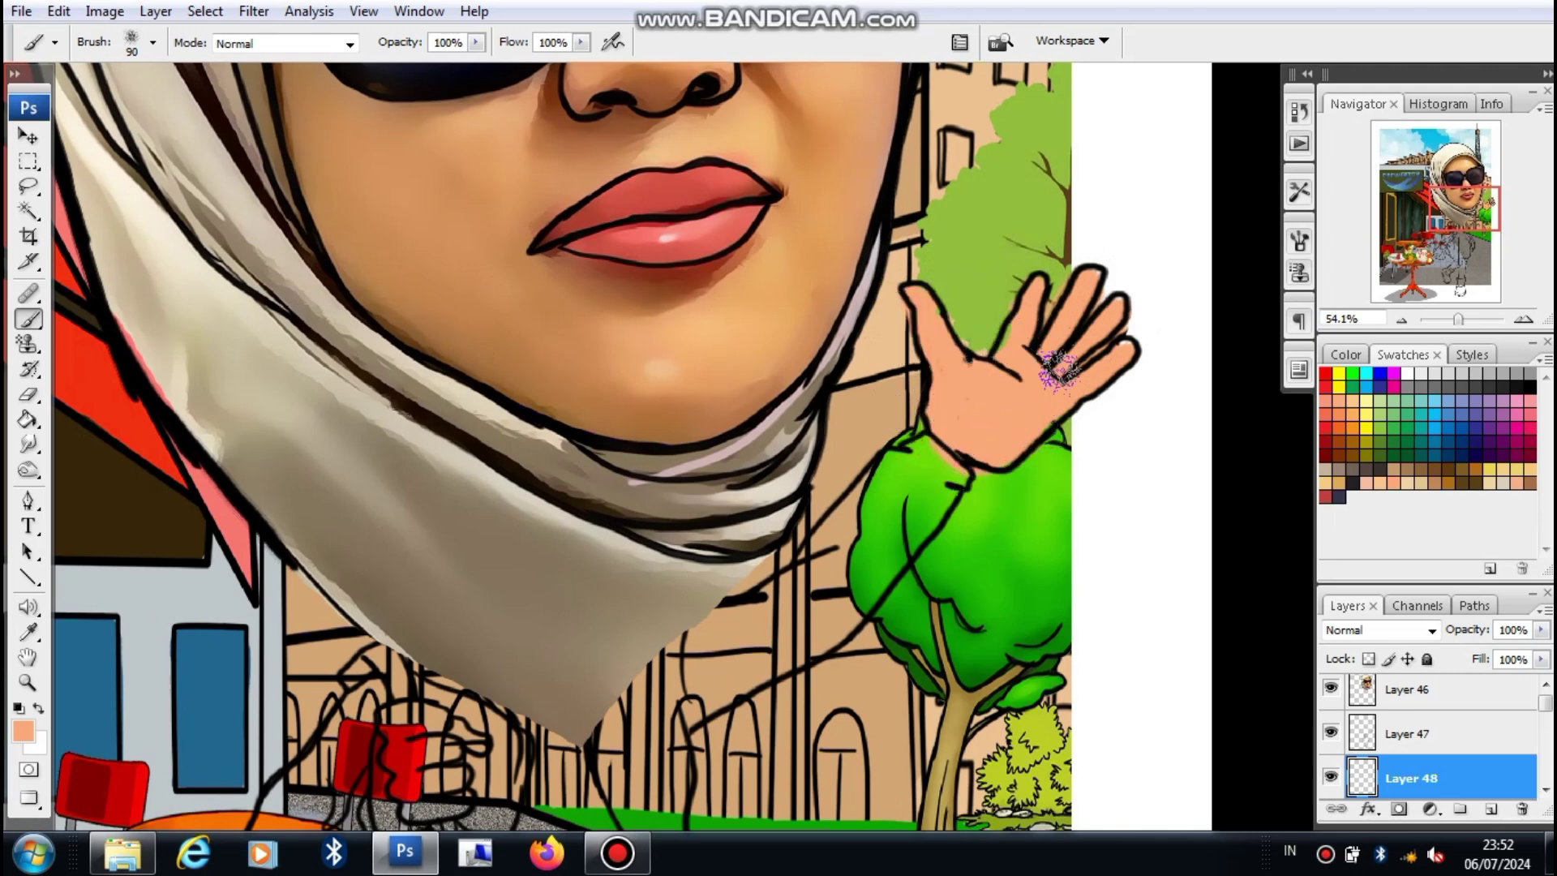
left_click(1127, 338)
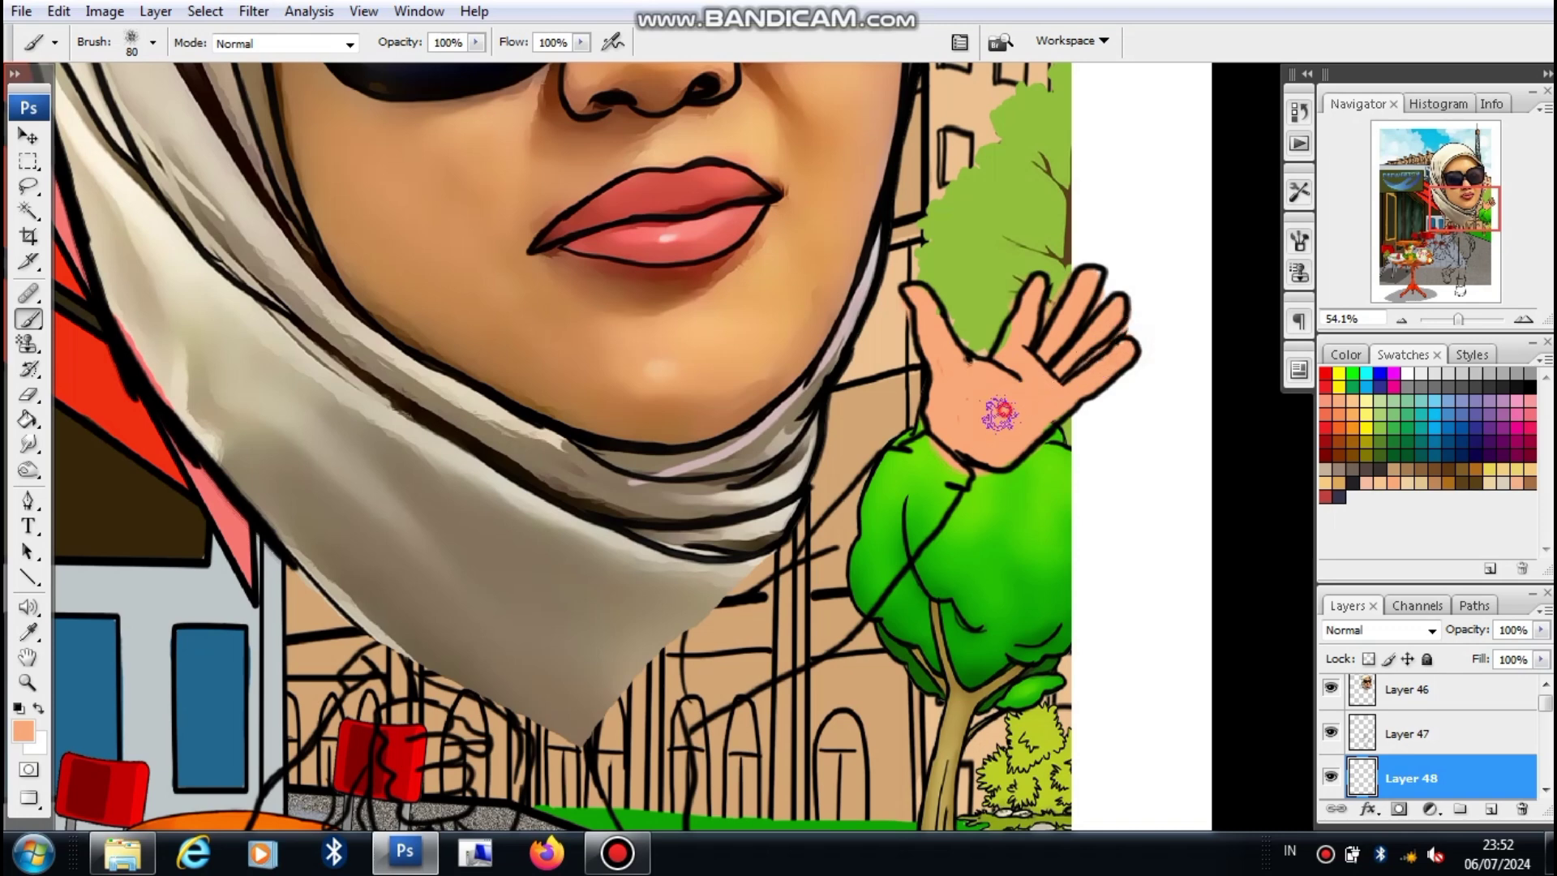
Step: Sample the grey-brown from the hijab and paint the raised arm's sleeve with a 125 px brush
key("bracketright")
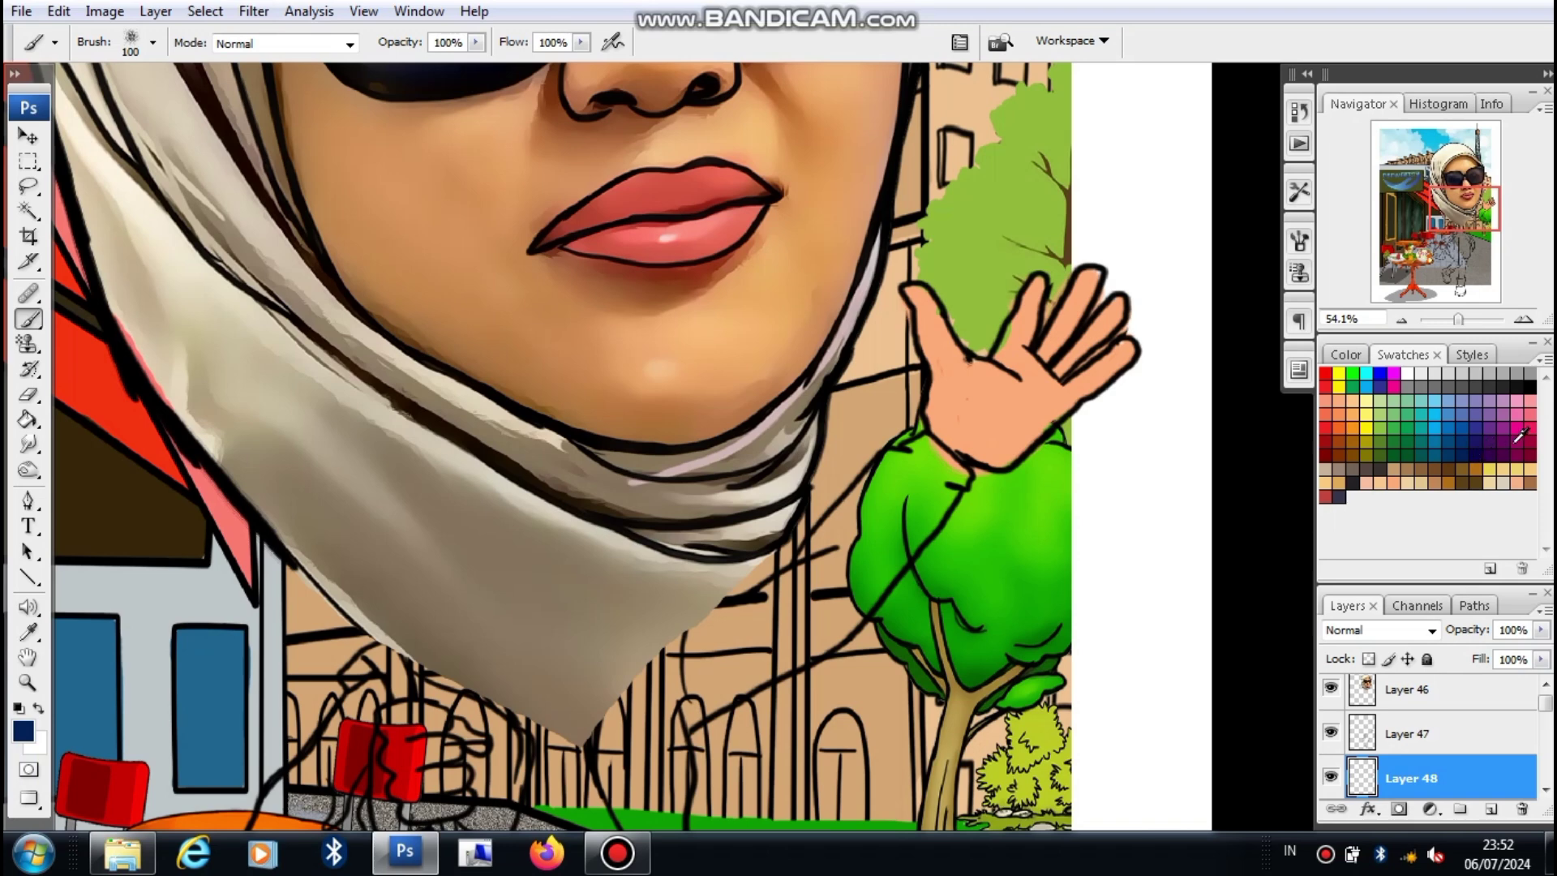
left_click(1471, 441)
key("bracketright")
mouse_move(758, 633)
left_mouse_down()
mouse_move(904, 442)
mouse_move(828, 552)
mouse_move(900, 486)
mouse_move(811, 600)
left_mouse_up()
left_click(568, 537, "alt")
mouse_move(872, 524)
left_mouse_down()
mouse_move(926, 461)
mouse_move(905, 444)
mouse_move(868, 498)
mouse_move(786, 528)
left_mouse_up()
mouse_move(892, 567)
left_mouse_down()
mouse_move(858, 566)
mouse_move(900, 523)
left_mouse_up()
mouse_move(924, 460)
left_mouse_down()
mouse_move(892, 482)
mouse_move(953, 469)
mouse_move(900, 546)
mouse_move(961, 453)
mouse_move(917, 445)
mouse_move(979, 434)
mouse_move(939, 420)
mouse_move(933, 466)
mouse_move(742, 648)
mouse_move(730, 620)
mouse_move(787, 583)
mouse_move(771, 599)
mouse_move(799, 611)
mouse_move(742, 660)
mouse_move(835, 615)
mouse_move(872, 575)
mouse_move(827, 645)
left_mouse_up()
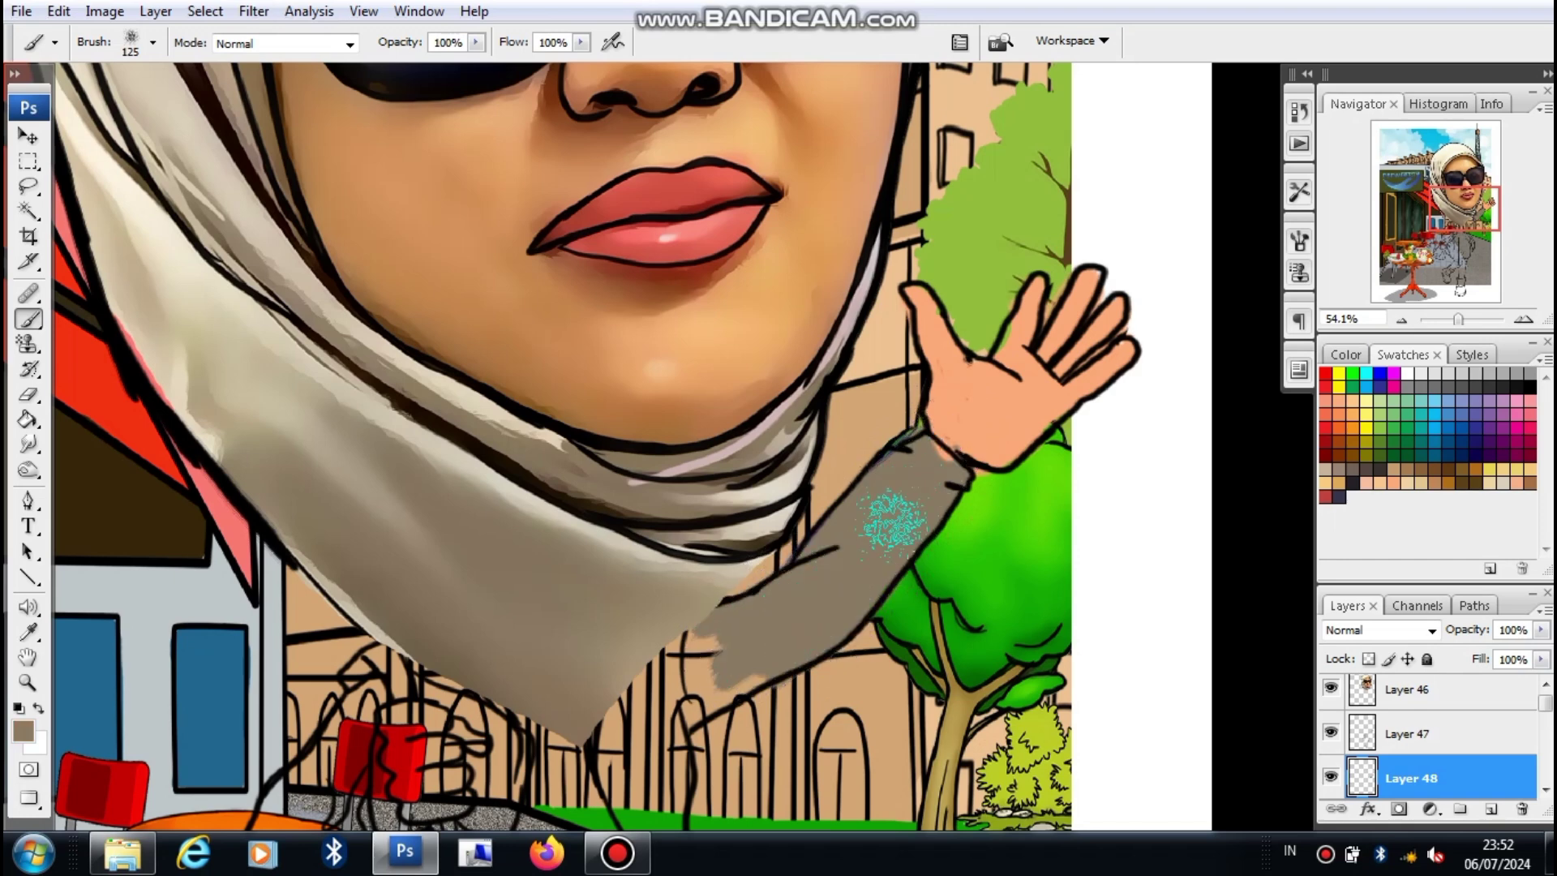
Step: Paint the outer garment below the raised arm grey-brown, from the shoulder down to its pointed tail
mouse_move(734, 649)
left_mouse_down()
mouse_move(684, 695)
mouse_move(647, 667)
mouse_move(617, 709)
mouse_move(775, 657)
mouse_move(673, 699)
left_mouse_up()
mouse_move(645, 671)
left_mouse_down()
mouse_move(662, 523)
mouse_move(672, 636)
mouse_move(618, 586)
mouse_move(654, 625)
mouse_move(700, 632)
left_mouse_up()
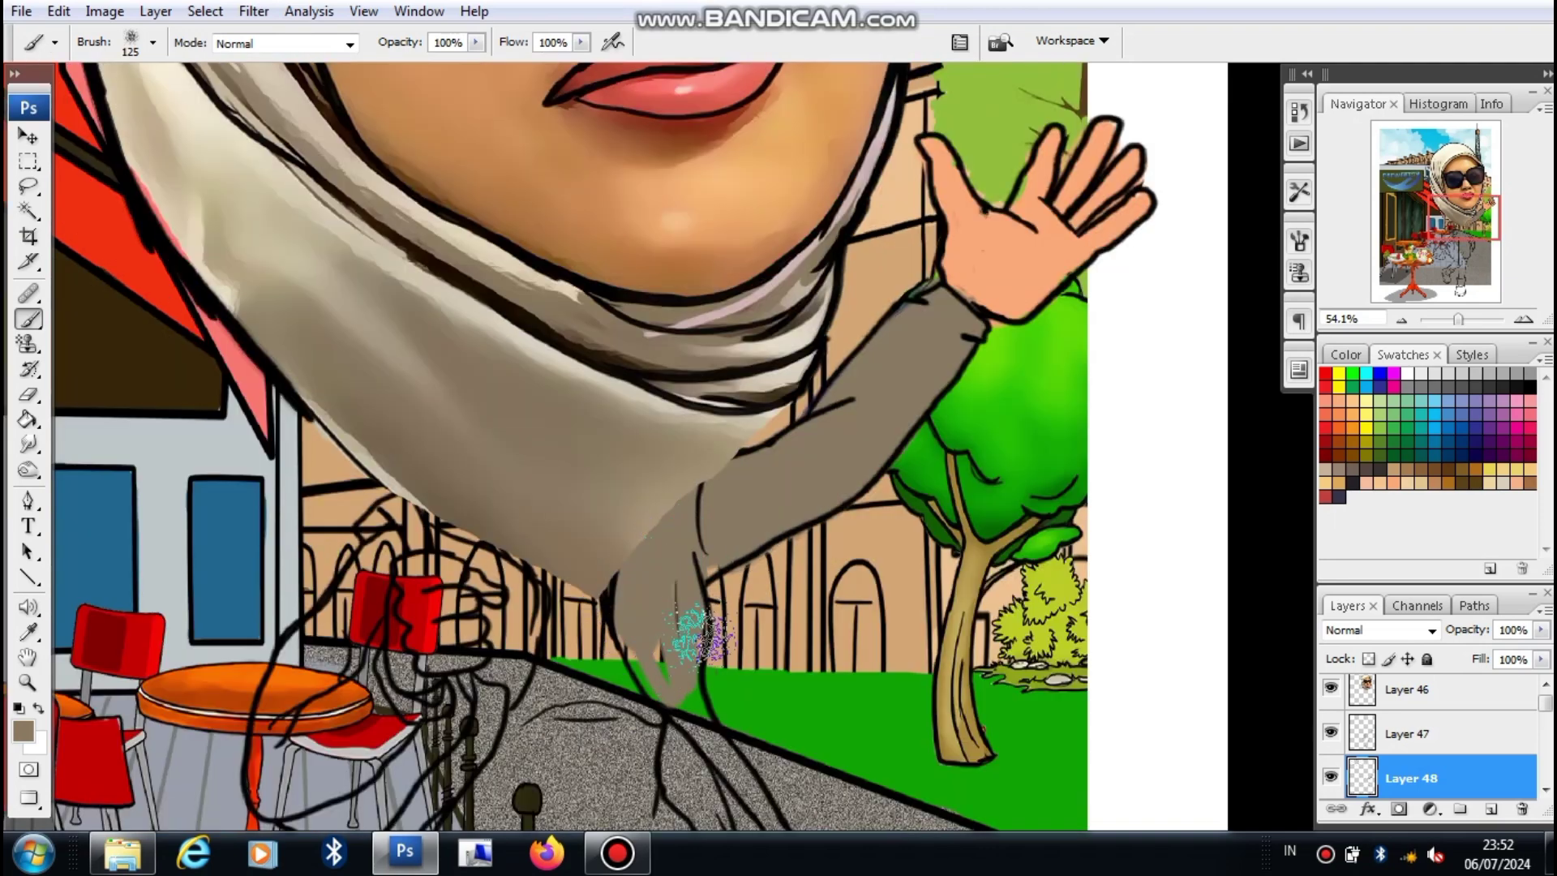
mouse_move(678, 691)
left_mouse_down()
mouse_move(632, 605)
mouse_move(691, 694)
mouse_move(646, 618)
left_mouse_up()
mouse_move(641, 516)
left_mouse_down()
mouse_move(631, 434)
mouse_move(673, 336)
left_mouse_up()
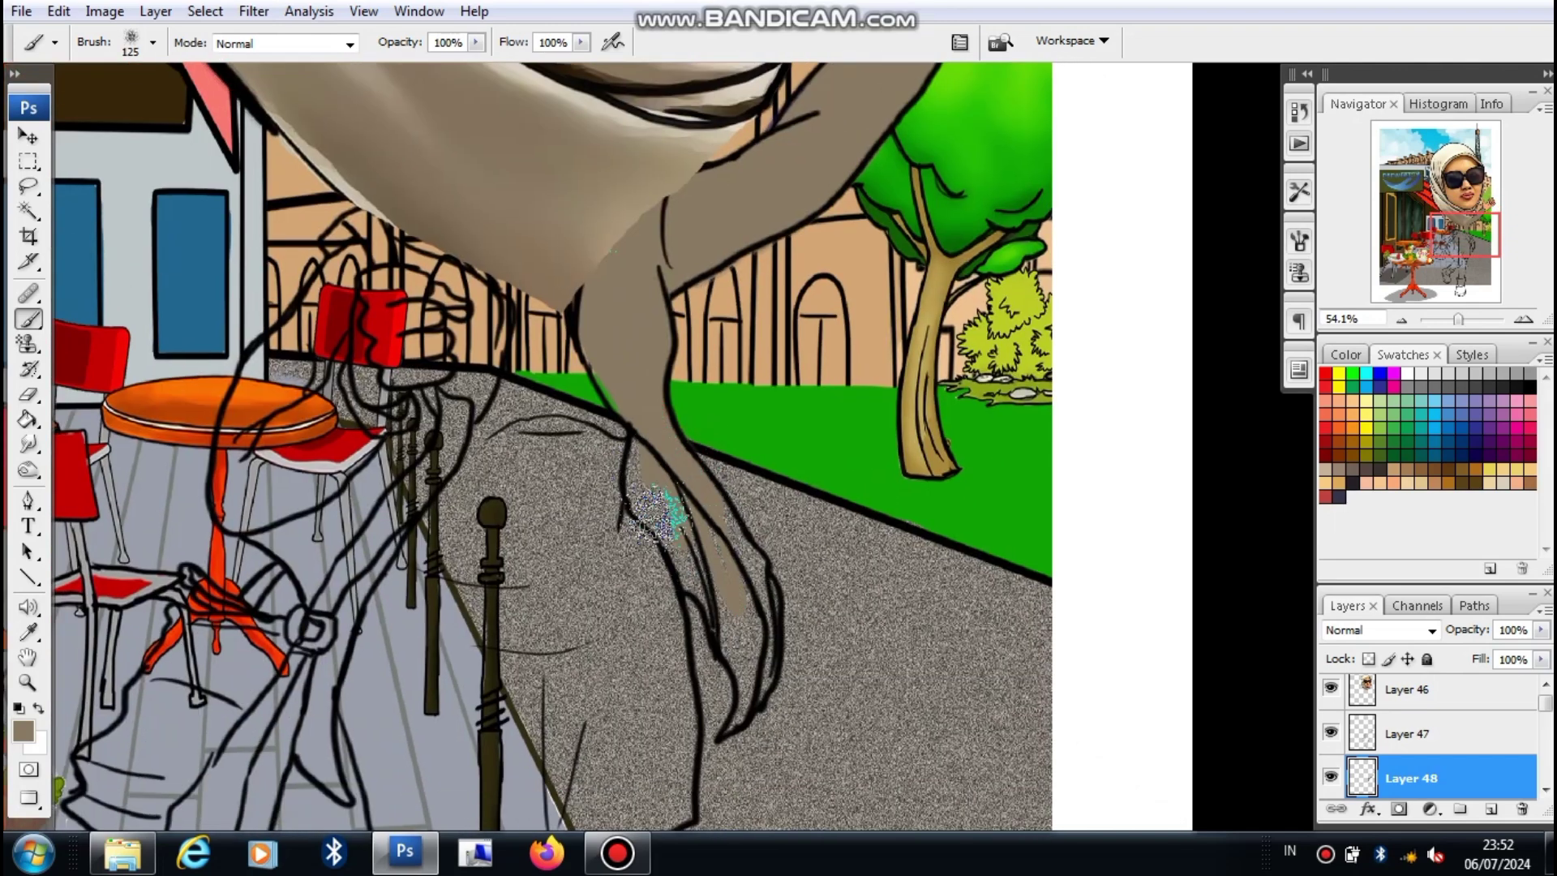
mouse_move(657, 511)
left_mouse_down()
mouse_move(646, 480)
mouse_move(758, 644)
mouse_move(734, 699)
mouse_move(741, 598)
mouse_move(771, 597)
mouse_move(735, 718)
mouse_move(706, 567)
mouse_move(656, 458)
mouse_move(759, 596)
left_mouse_up()
Step: Paint the bent arm's sleeve and the garment's hanging front panel beside the bag in the same grey-brown
mouse_move(519, 543)
left_mouse_down()
mouse_move(480, 560)
mouse_move(468, 523)
mouse_move(447, 539)
mouse_move(440, 527)
mouse_move(399, 612)
mouse_move(376, 597)
mouse_move(452, 446)
mouse_move(428, 503)
mouse_move(432, 467)
mouse_move(403, 507)
mouse_move(432, 450)
mouse_move(492, 377)
mouse_move(443, 438)
mouse_move(439, 511)
mouse_move(460, 450)
mouse_move(456, 543)
mouse_move(456, 499)
mouse_move(500, 543)
mouse_move(500, 596)
mouse_move(456, 593)
mouse_move(386, 629)
mouse_move(456, 640)
mouse_move(507, 457)
mouse_move(519, 466)
mouse_move(481, 511)
mouse_move(492, 411)
mouse_move(464, 438)
mouse_move(504, 446)
mouse_move(439, 470)
mouse_move(512, 409)
mouse_move(438, 426)
left_mouse_up()
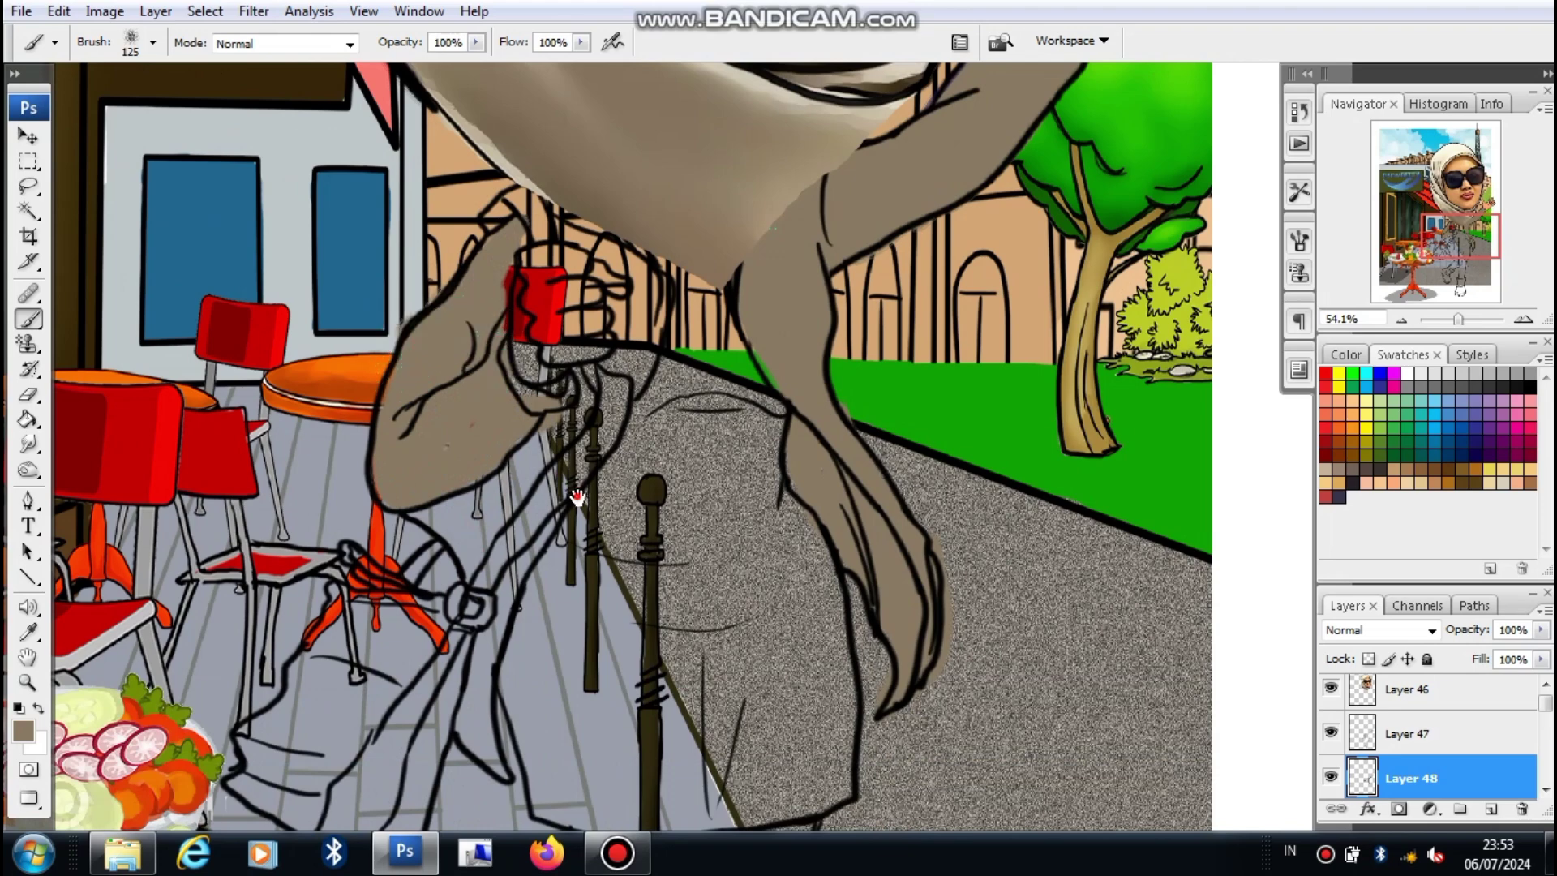
left_click_drag(577, 498, 546, 413)
mouse_move(479, 520)
left_mouse_down()
mouse_move(453, 587)
mouse_move(464, 673)
left_mouse_up()
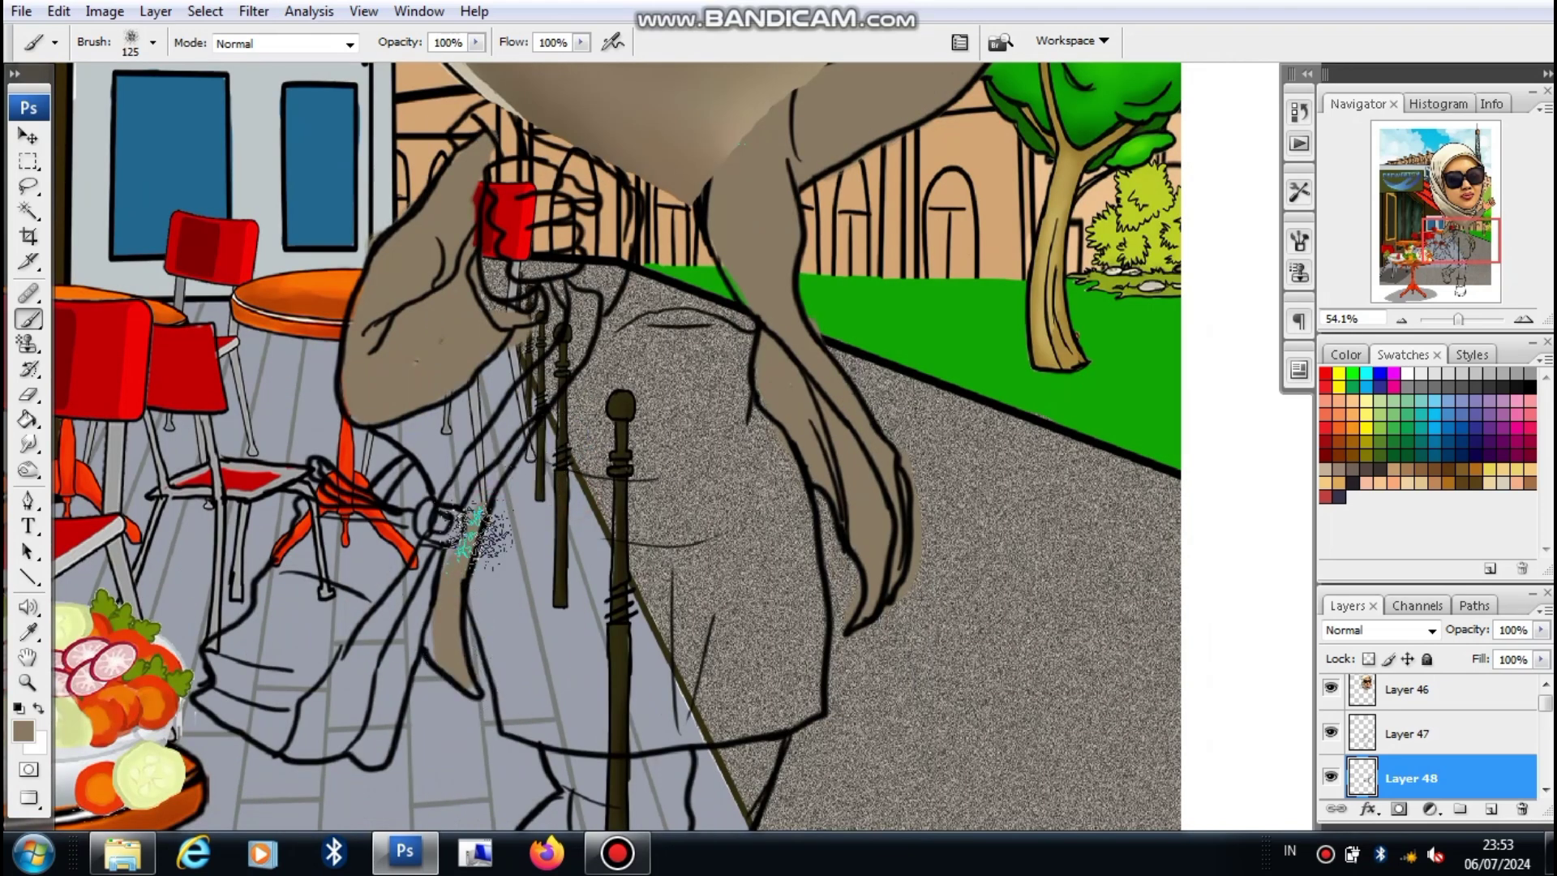
mouse_move(478, 531)
left_mouse_down()
mouse_move(520, 415)
mouse_move(498, 463)
mouse_move(494, 407)
mouse_move(474, 421)
mouse_move(508, 348)
mouse_move(520, 357)
mouse_move(473, 448)
left_mouse_up()
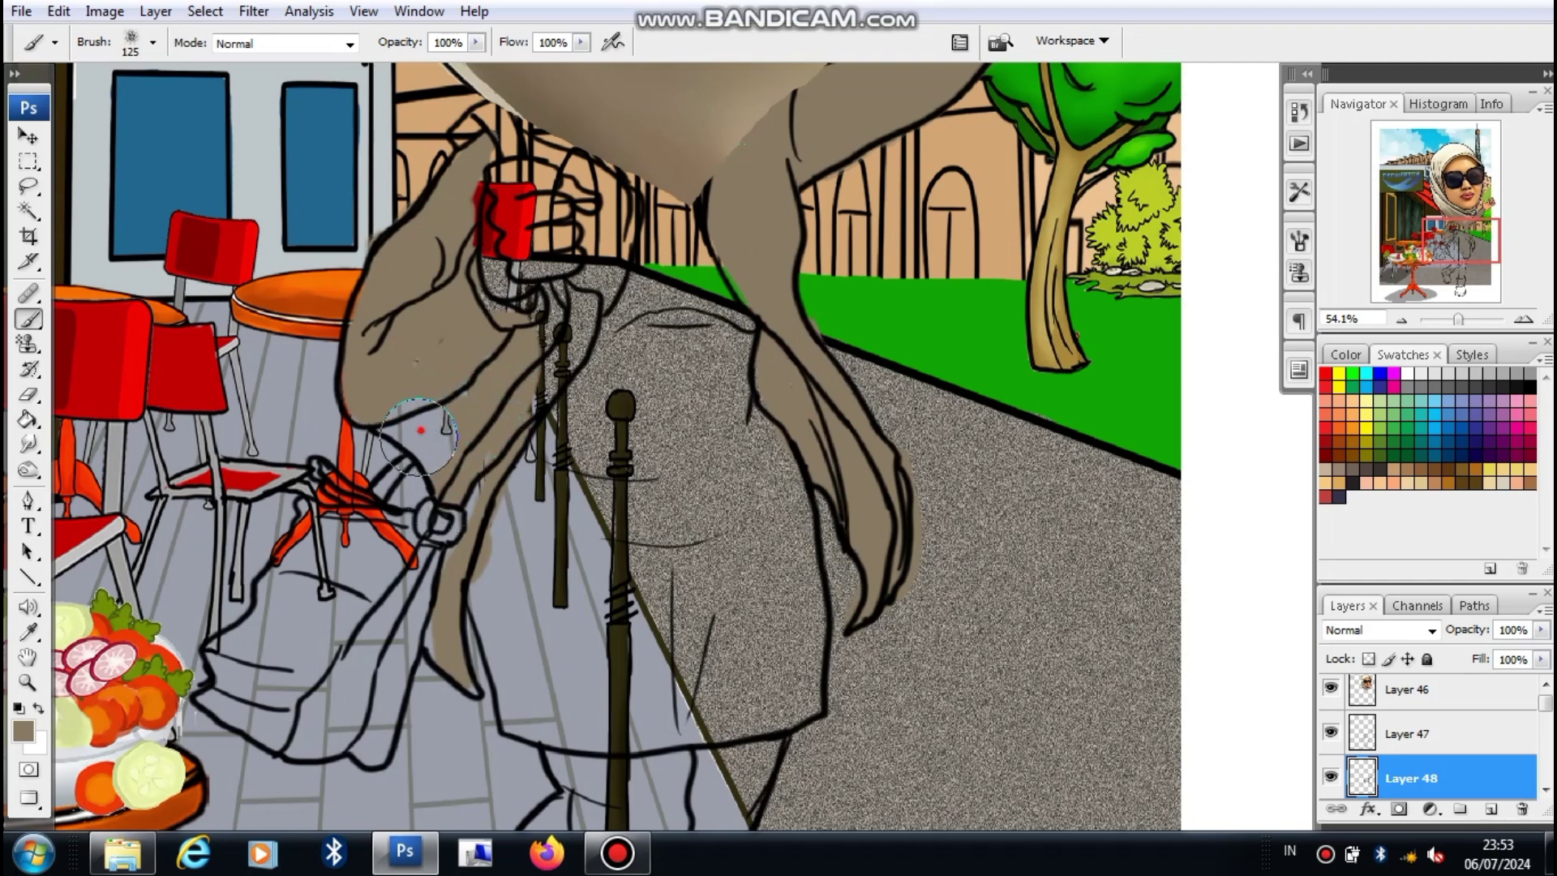
mouse_move(420, 430)
left_mouse_down()
mouse_move(433, 387)
mouse_move(388, 402)
mouse_move(470, 373)
mouse_move(433, 359)
mouse_move(488, 385)
mouse_move(453, 489)
mouse_move(489, 365)
mouse_move(469, 489)
mouse_move(482, 468)
mouse_move(494, 355)
mouse_move(461, 472)
mouse_move(466, 416)
left_mouse_up()
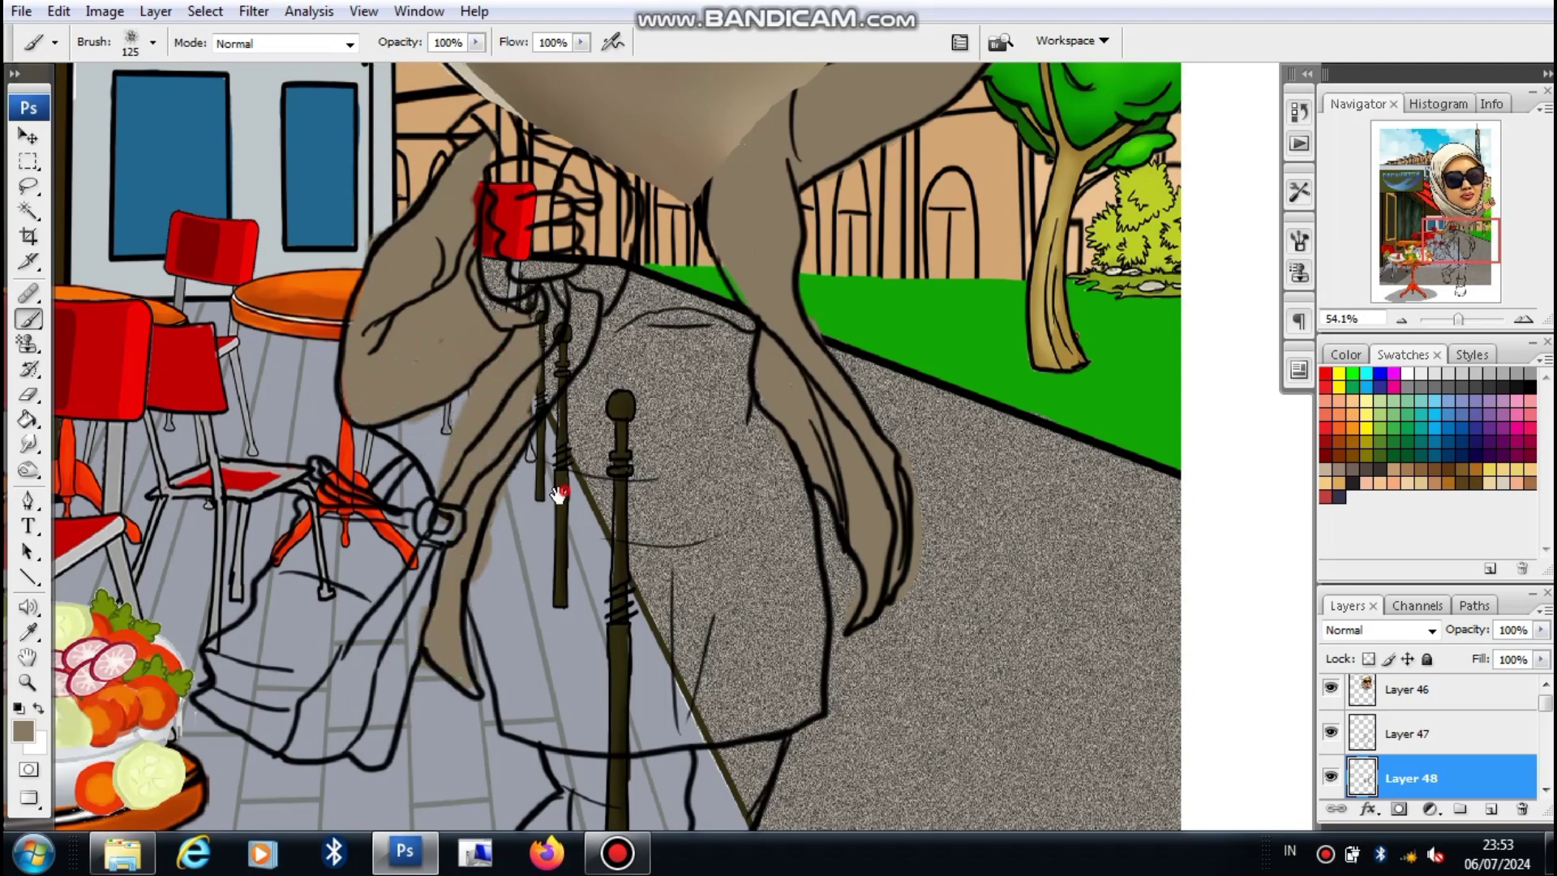
Step: Fill both trouser legs down to the boots with flat dark blue and trim the paint that spills past the outline
left_click_drag(559, 494, 459, 674)
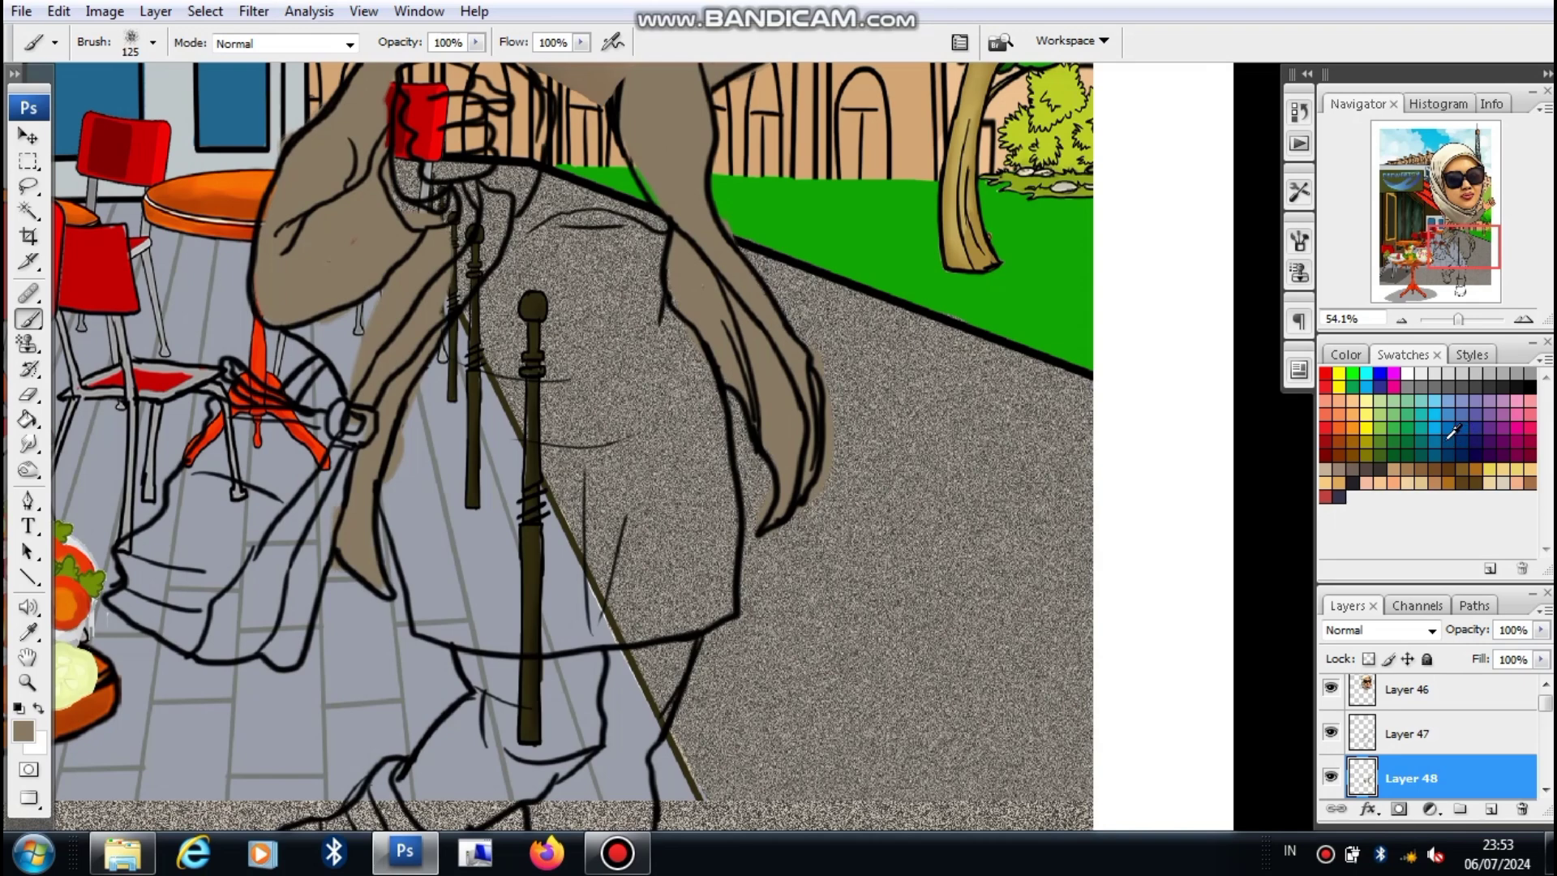
mouse_move(532, 723)
left_mouse_down()
mouse_move(560, 564)
mouse_move(592, 539)
mouse_move(511, 525)
mouse_move(657, 539)
mouse_move(600, 550)
mouse_move(524, 666)
mouse_move(475, 652)
mouse_move(467, 668)
mouse_move(494, 684)
mouse_move(462, 651)
mouse_move(506, 659)
mouse_move(494, 631)
mouse_move(467, 639)
mouse_move(527, 550)
mouse_move(547, 585)
mouse_move(625, 602)
mouse_move(568, 577)
mouse_move(612, 539)
mouse_move(706, 524)
mouse_move(586, 548)
mouse_move(645, 568)
left_mouse_up()
mouse_move(743, 509)
left_mouse_down()
mouse_move(693, 586)
mouse_move(664, 573)
mouse_move(610, 765)
left_mouse_up()
mouse_move(603, 668)
left_mouse_down()
mouse_move(604, 525)
mouse_move(600, 698)
mouse_move(681, 698)
mouse_move(698, 511)
mouse_move(619, 685)
mouse_move(670, 650)
mouse_move(623, 572)
mouse_move(629, 487)
mouse_move(657, 647)
mouse_move(675, 633)
mouse_move(575, 542)
mouse_move(633, 410)
left_mouse_up()
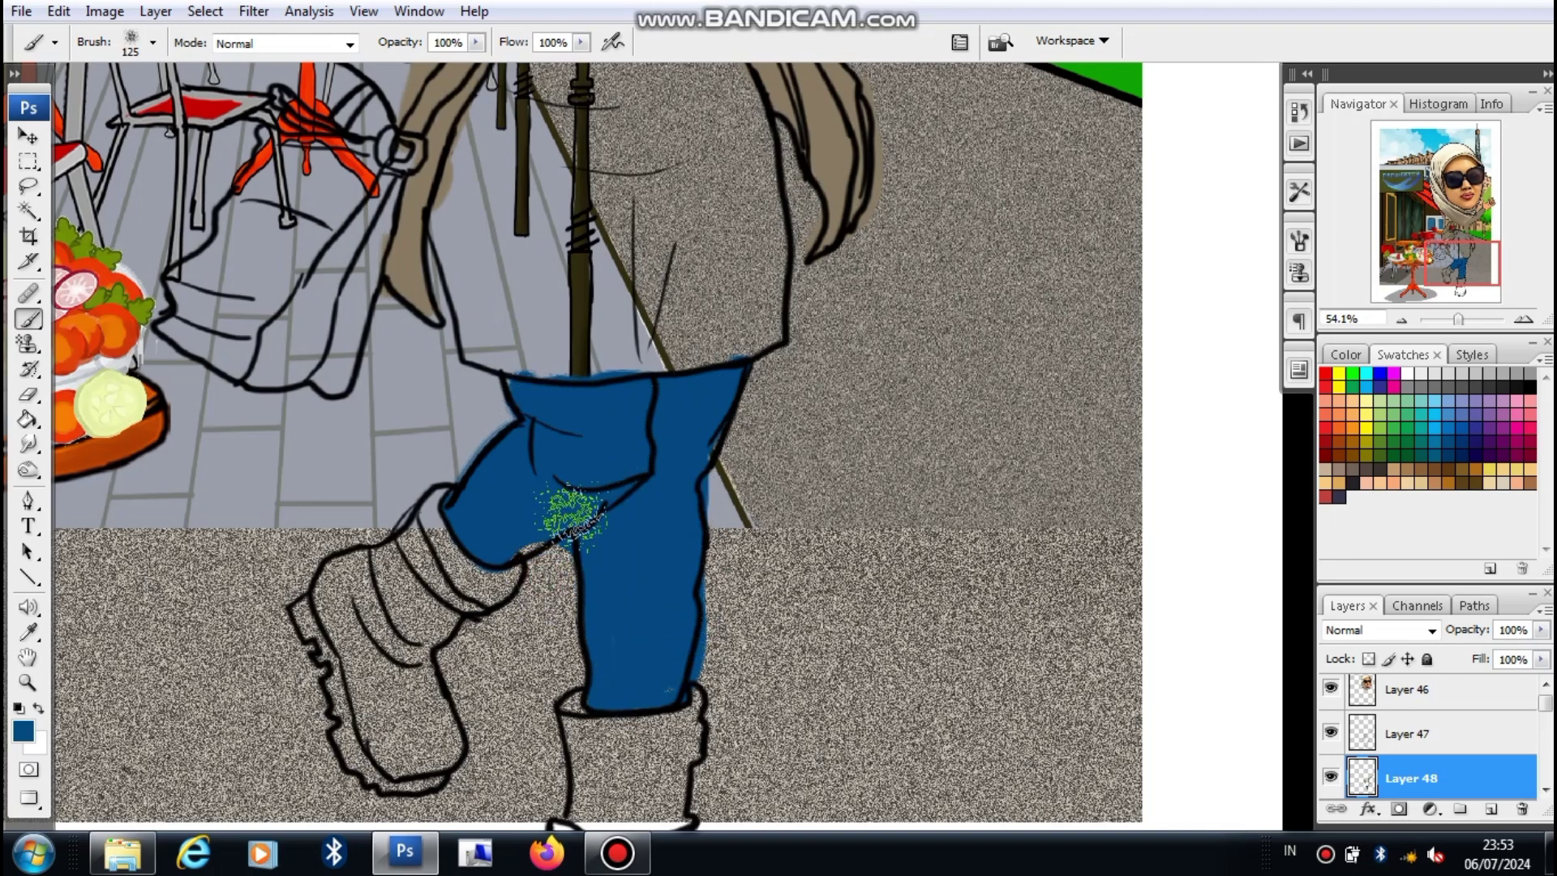
mouse_move(511, 531)
left_mouse_down()
mouse_move(580, 503)
mouse_move(560, 514)
mouse_move(608, 532)
left_mouse_up()
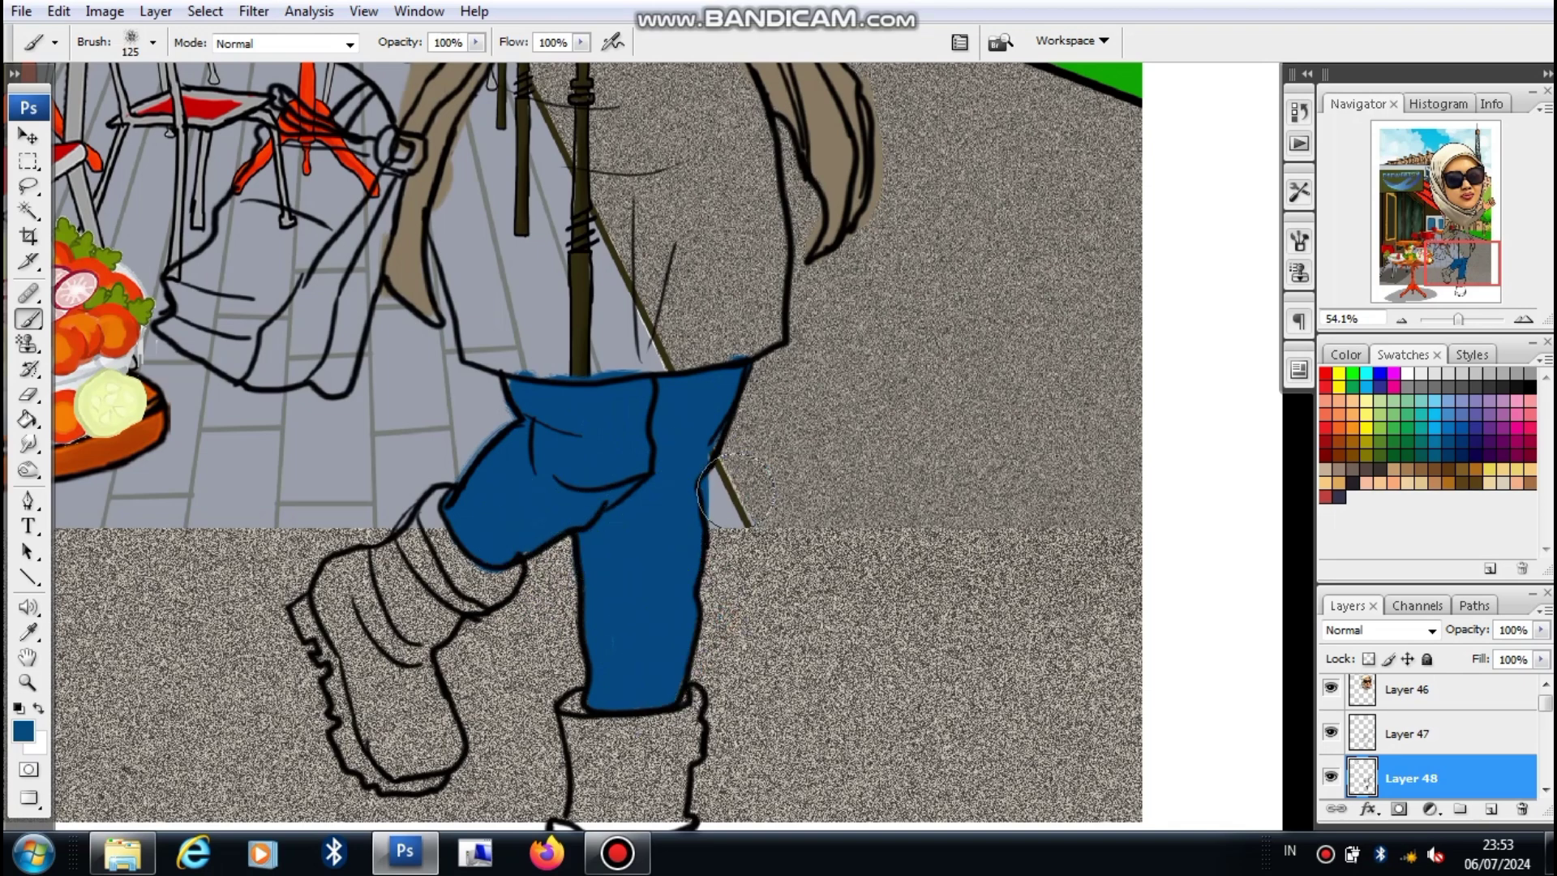
left_click_drag(704, 434, 672, 540)
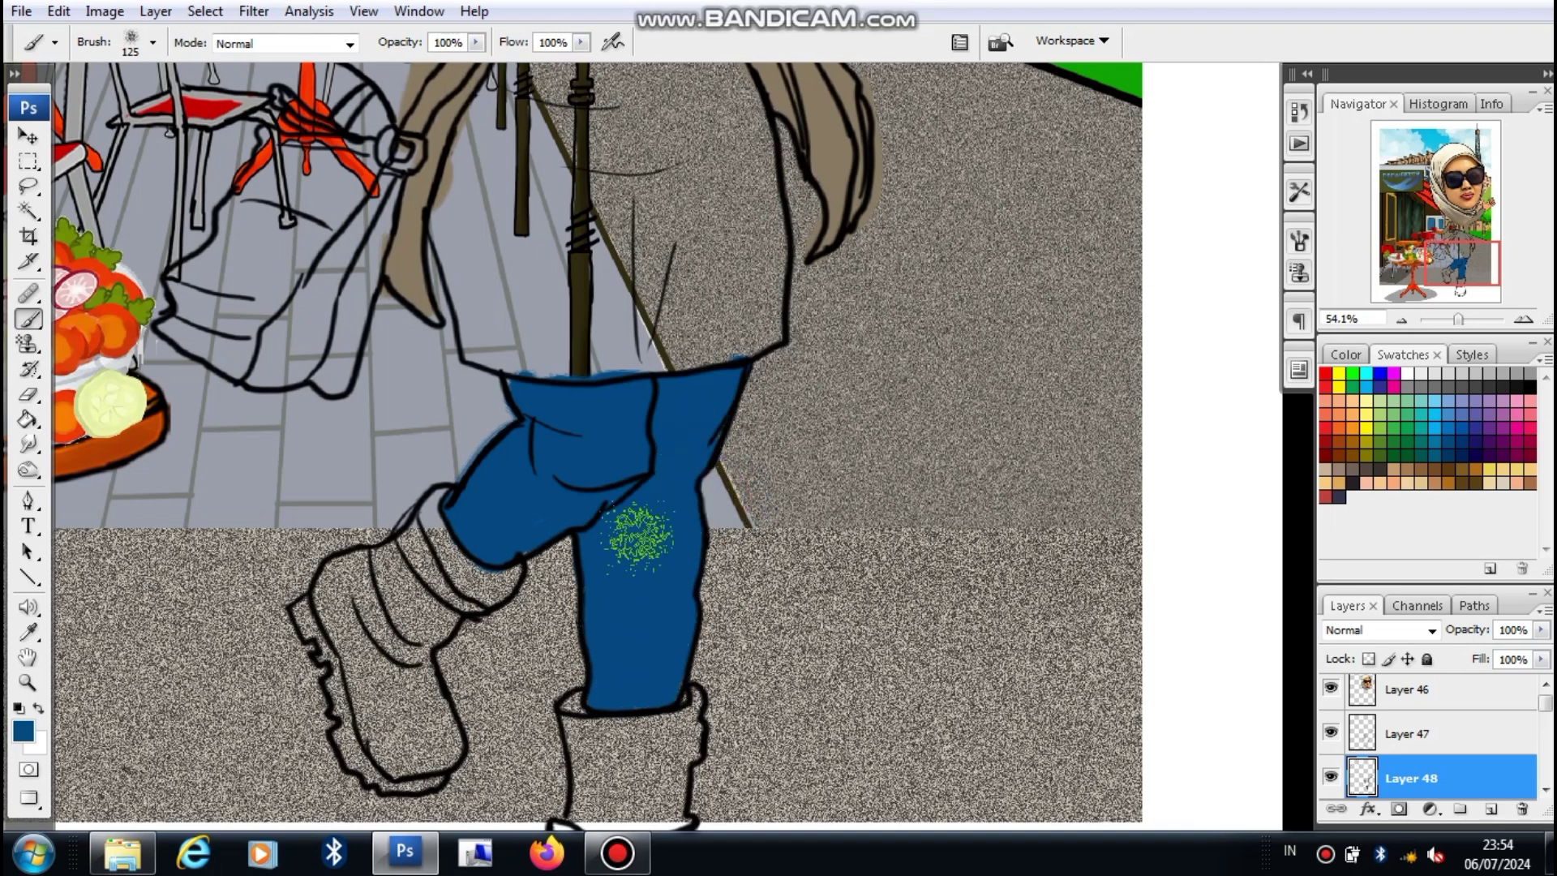
Step: Choose dark green and paint the dress's neckline, waist, side edge and hem with a 100 px brush
scroll(576, 674, "up", 5)
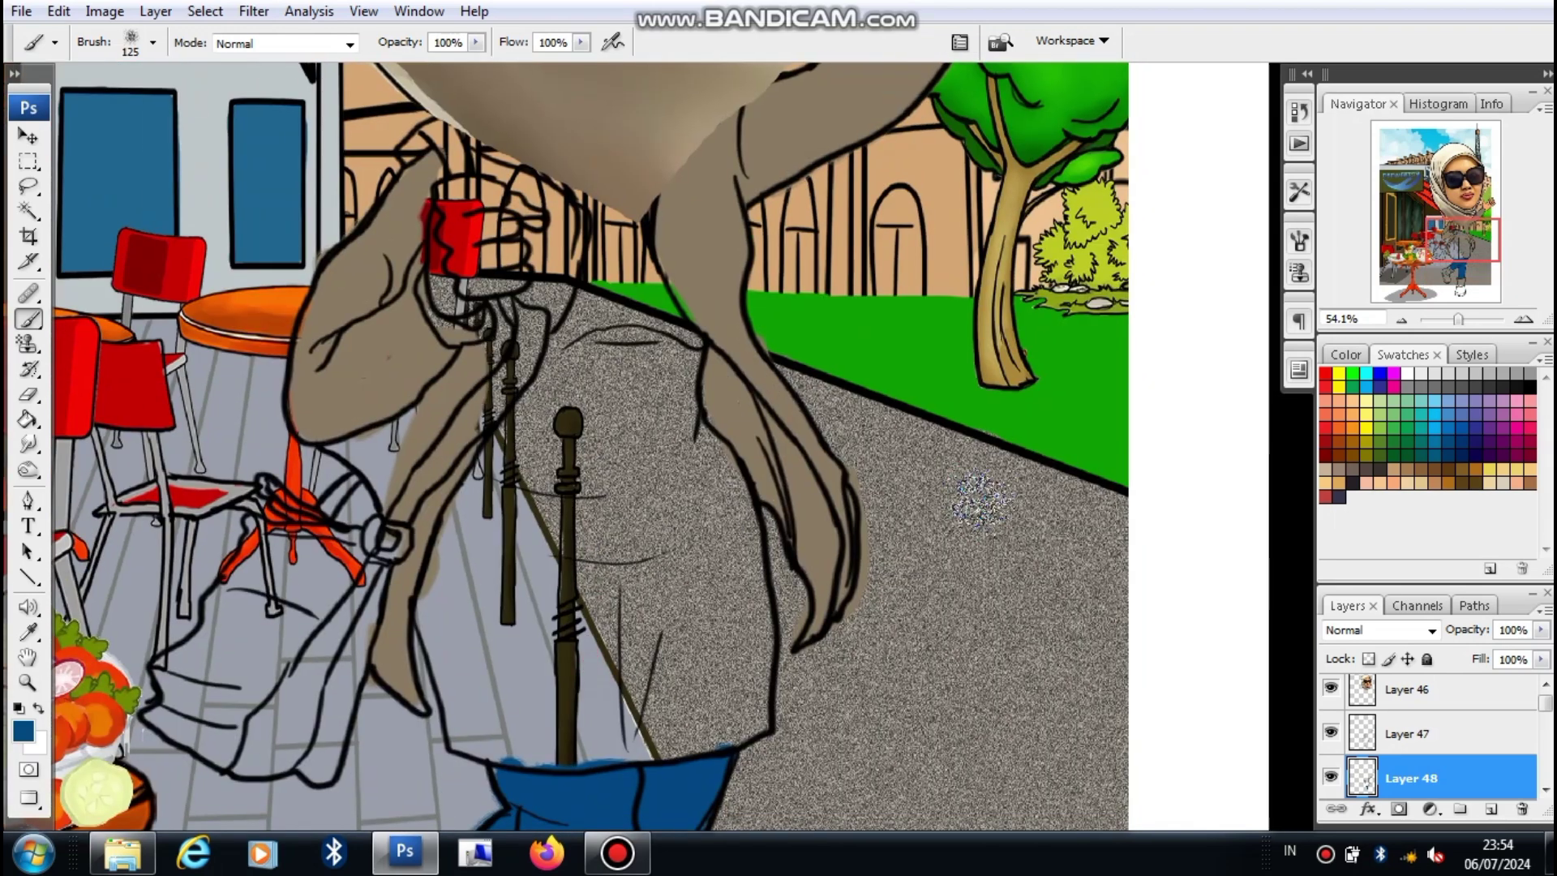
left_click(1414, 443)
mouse_move(620, 462)
left_mouse_down()
mouse_move(604, 308)
mouse_move(560, 560)
mouse_move(602, 260)
mouse_move(591, 382)
mouse_move(522, 498)
mouse_move(554, 661)
mouse_move(629, 690)
mouse_move(597, 748)
left_mouse_up()
key("bracketright")
key("bracketright")
key("bracketright")
key("bracketright")
key("bracketright")
key("bracketright")
key("bracketleft")
key("bracketleft")
key("bracketleft")
key("bracketleft")
key("bracketleft")
key("bracketleft")
key("bracketleft")
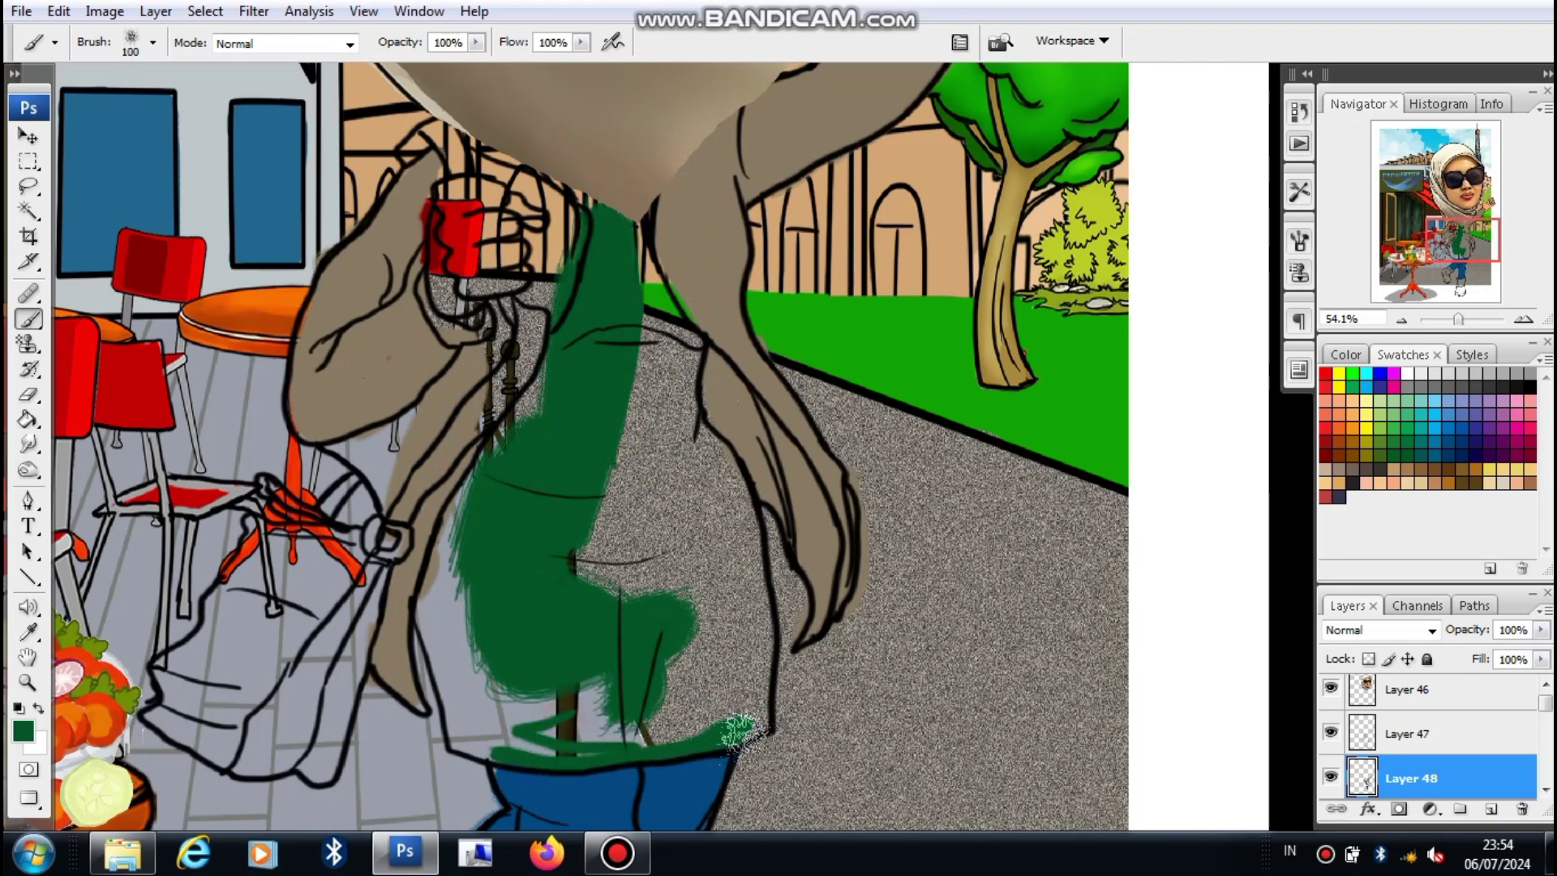
mouse_move(738, 730)
left_mouse_down()
mouse_move(547, 714)
mouse_move(511, 547)
mouse_move(487, 616)
mouse_move(506, 491)
mouse_move(466, 535)
left_mouse_up()
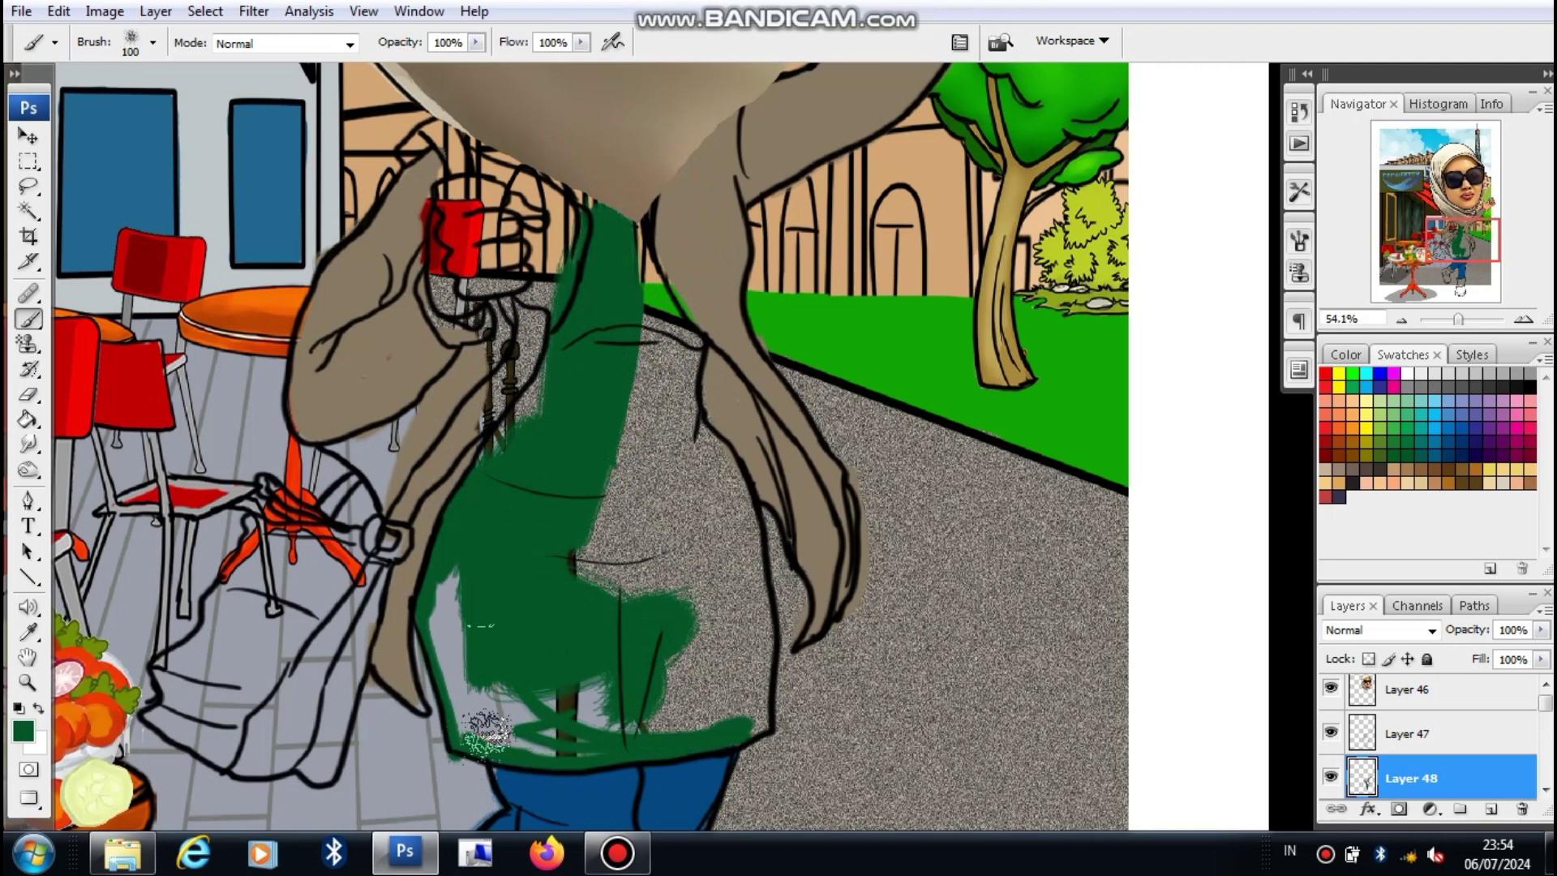
mouse_move(471, 604)
left_mouse_down()
mouse_move(470, 713)
mouse_move(486, 730)
left_mouse_up()
Step: Enlarge the brush to 200 px and fill the rest of the dress, from chest to hem, with dark green
key("bracketright")
key("bracketright")
key("bracketright")
mouse_move(682, 649)
left_mouse_down()
mouse_move(640, 349)
mouse_move(694, 369)
mouse_move(730, 698)
mouse_move(660, 625)
mouse_move(522, 730)
mouse_move(468, 591)
mouse_move(554, 714)
mouse_move(649, 544)
mouse_move(609, 641)
left_mouse_up()
key("bracketright")
mouse_move(607, 579)
left_mouse_down()
mouse_move(653, 584)
mouse_move(669, 706)
mouse_move(714, 571)
mouse_move(734, 629)
mouse_move(629, 718)
mouse_move(766, 706)
mouse_move(734, 583)
mouse_move(730, 455)
mouse_move(759, 641)
mouse_move(718, 653)
left_mouse_up()
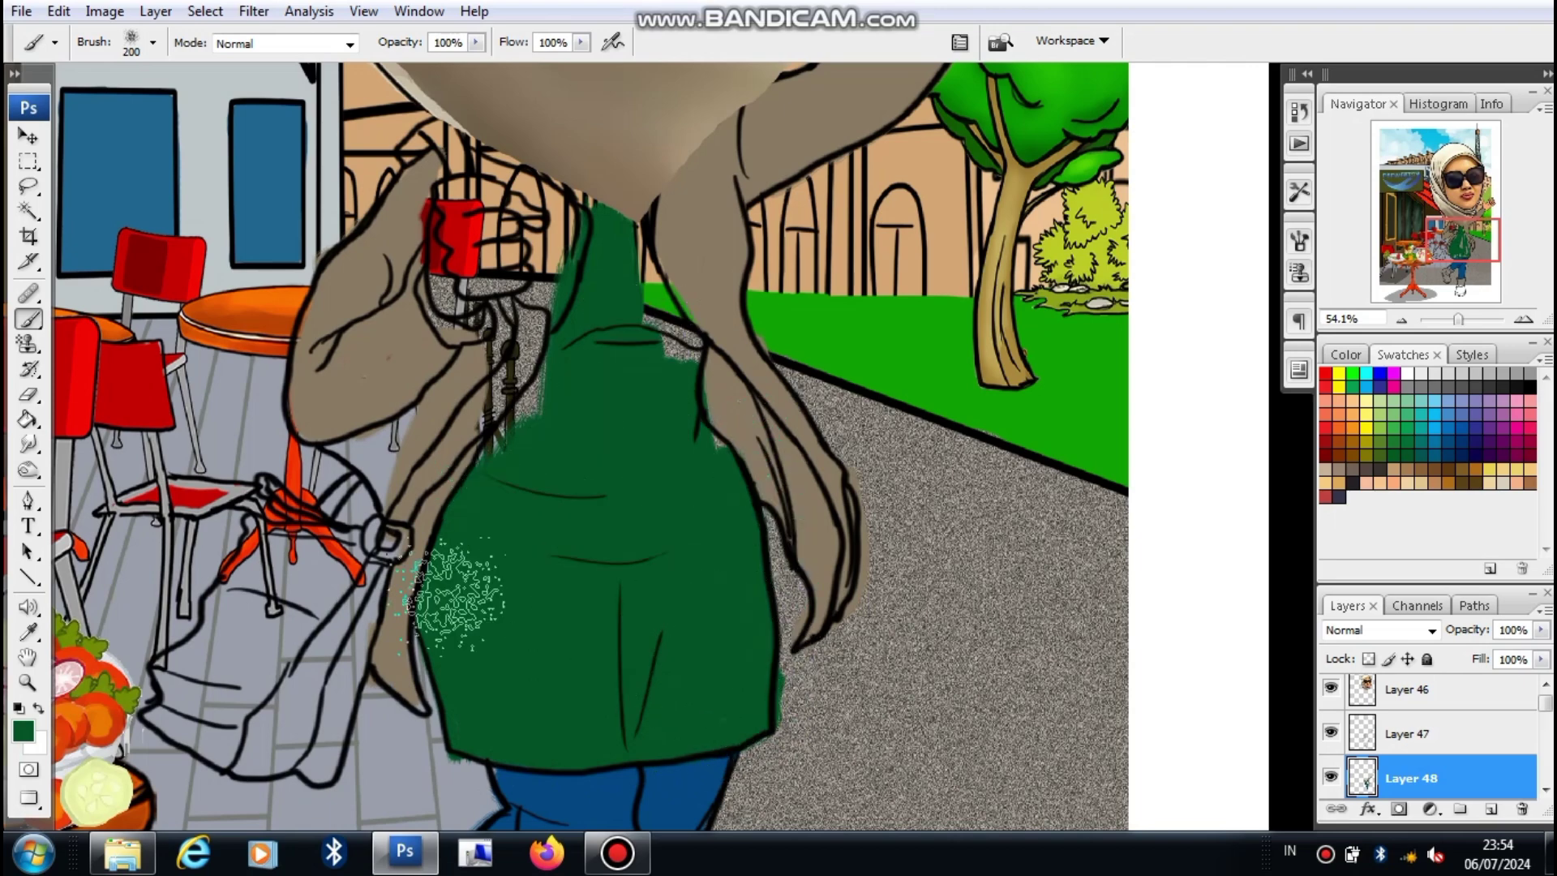
left_click_drag(547, 380, 523, 424)
mouse_move(584, 328)
left_mouse_down()
mouse_move(649, 336)
mouse_move(661, 361)
mouse_move(641, 283)
mouse_move(693, 345)
mouse_move(689, 414)
left_mouse_up()
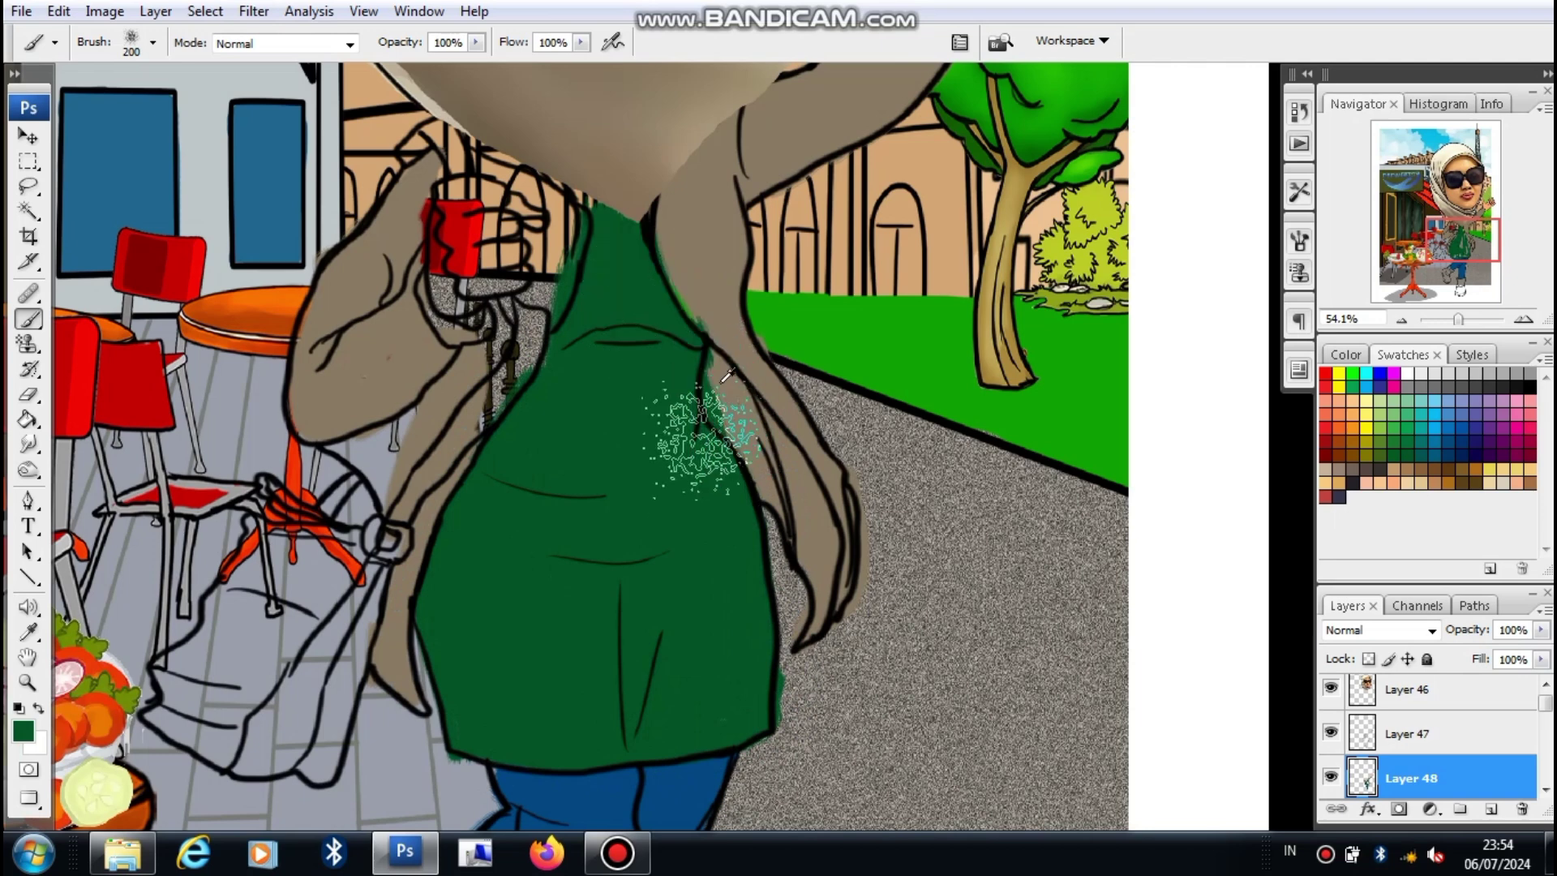
Step: Clean up the border between the dress and the hanging garment beside the street, using sampled grey-brown and dark green
left_click(713, 349, "alt")
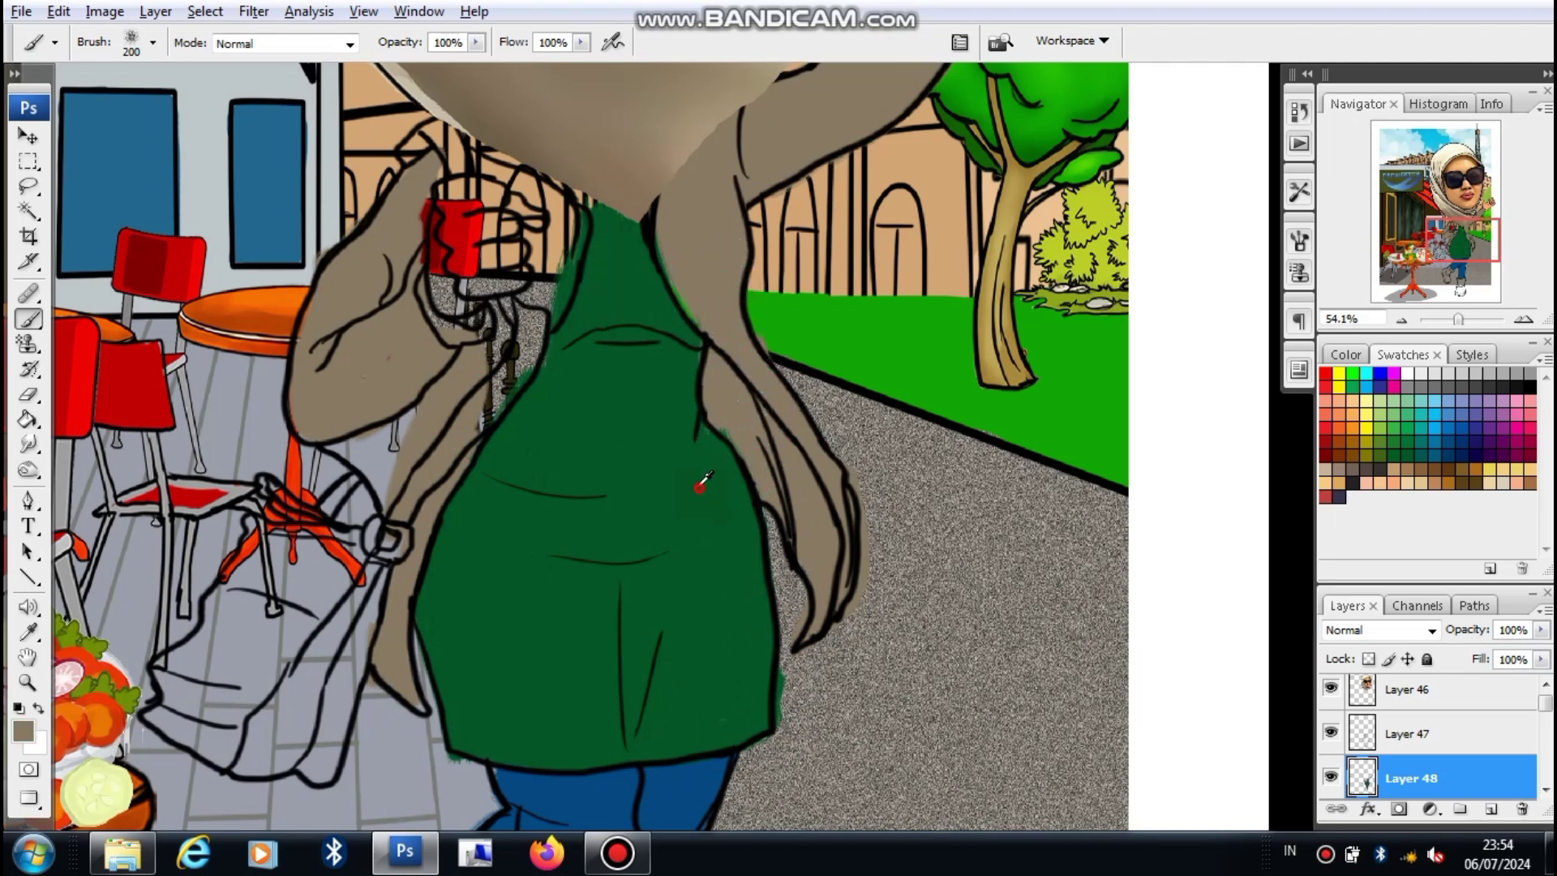
left_click(730, 571, "alt")
left_click(660, 621)
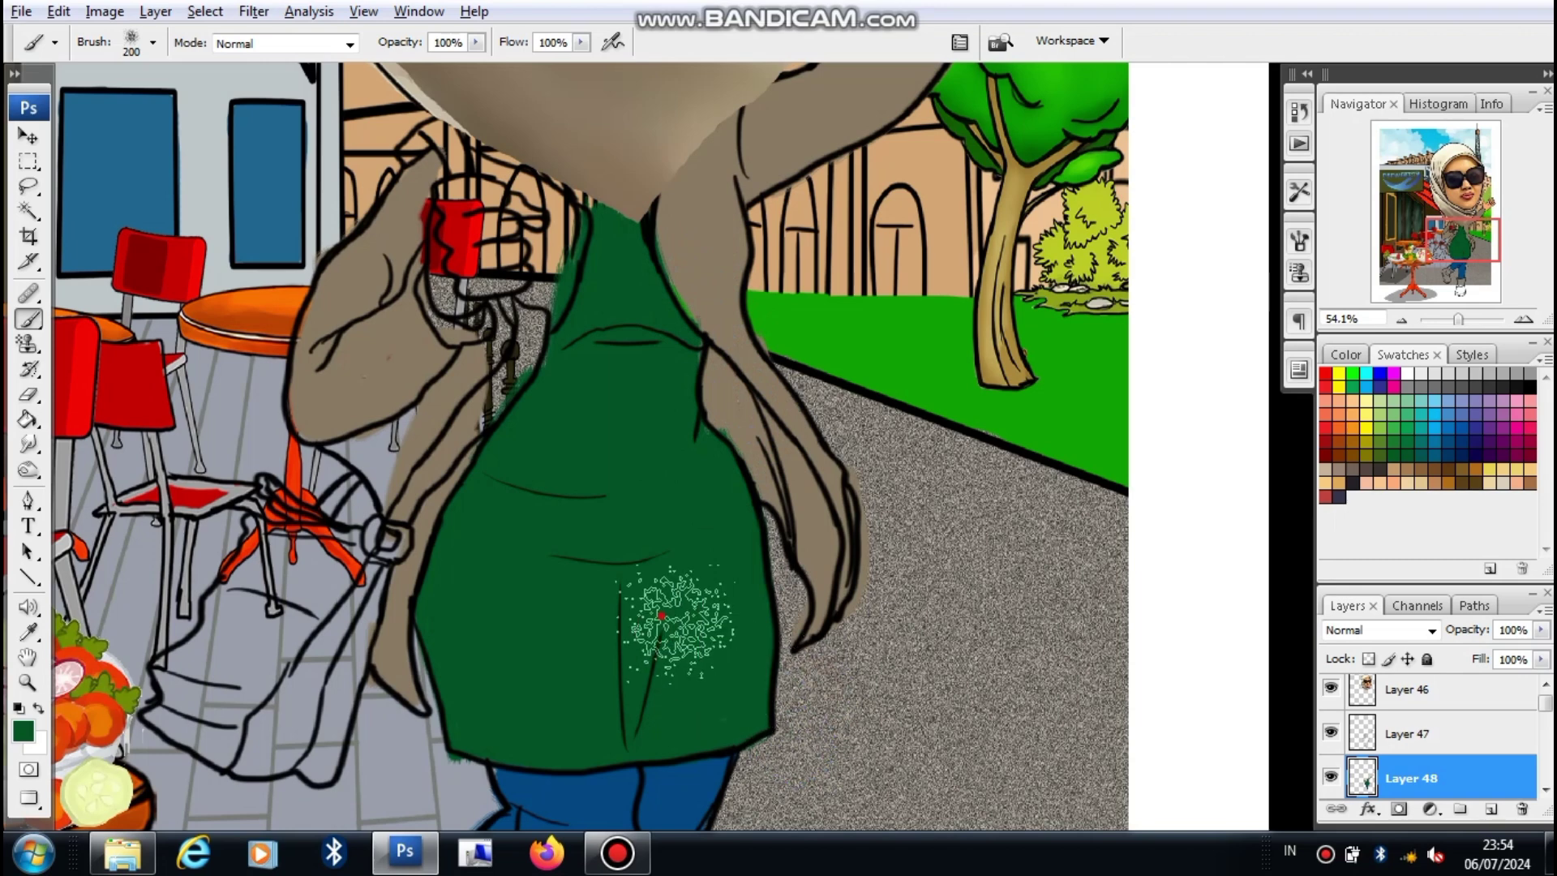
left_click_drag(601, 356, 560, 438)
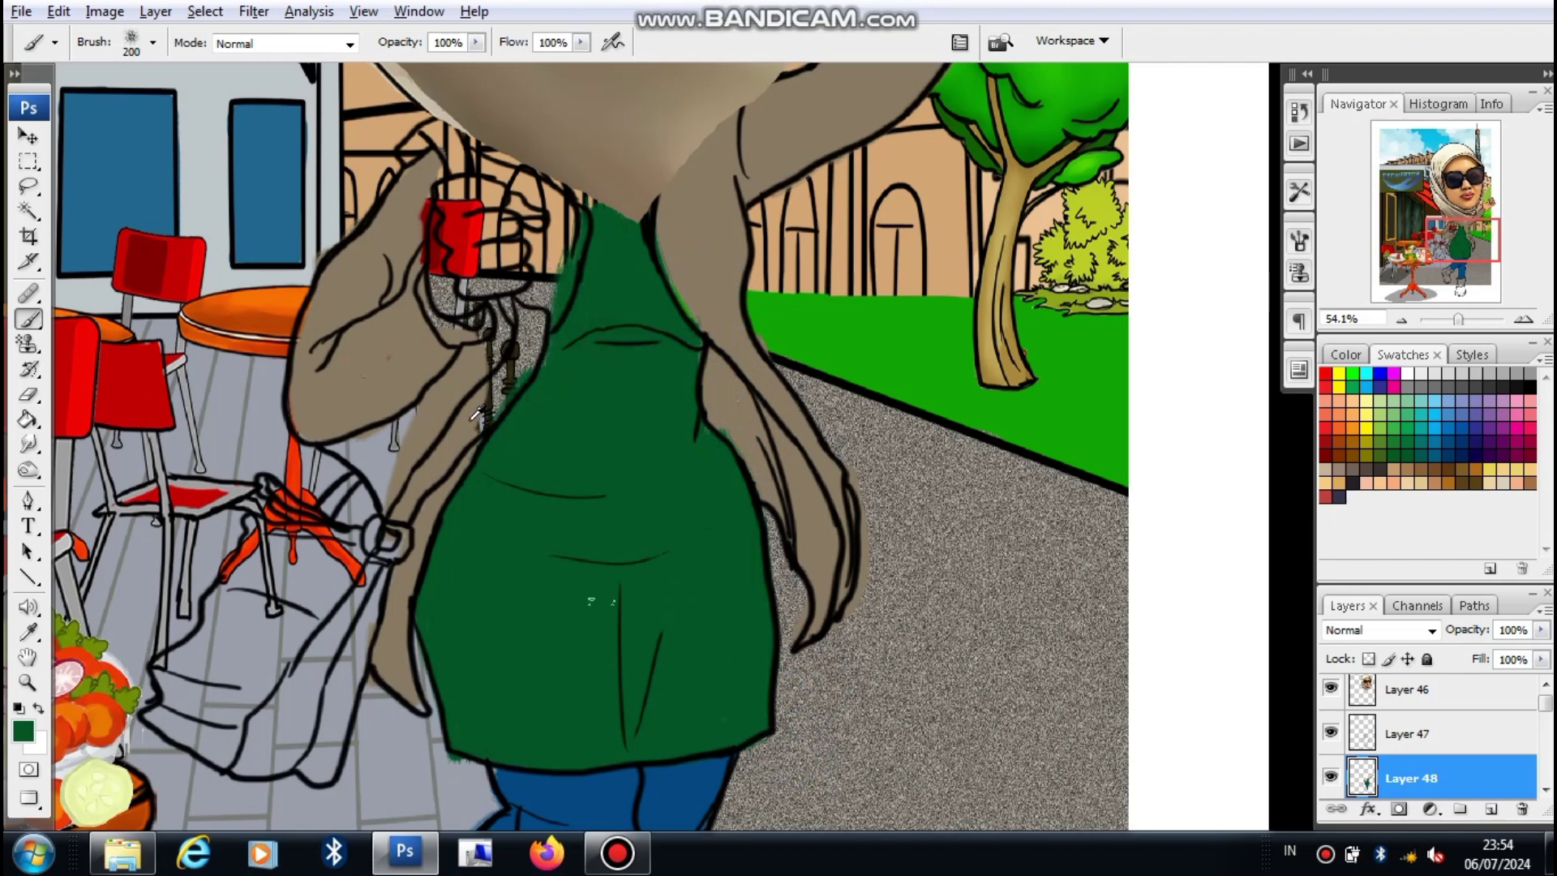
Step: Paint the garment's collar and front around the clenched fist grey-brown, and restore dark green along the dress's edge
left_click(455, 403, "alt")
mouse_move(514, 324)
left_mouse_down()
mouse_move(545, 260)
mouse_move(517, 171)
mouse_move(475, 162)
left_mouse_up()
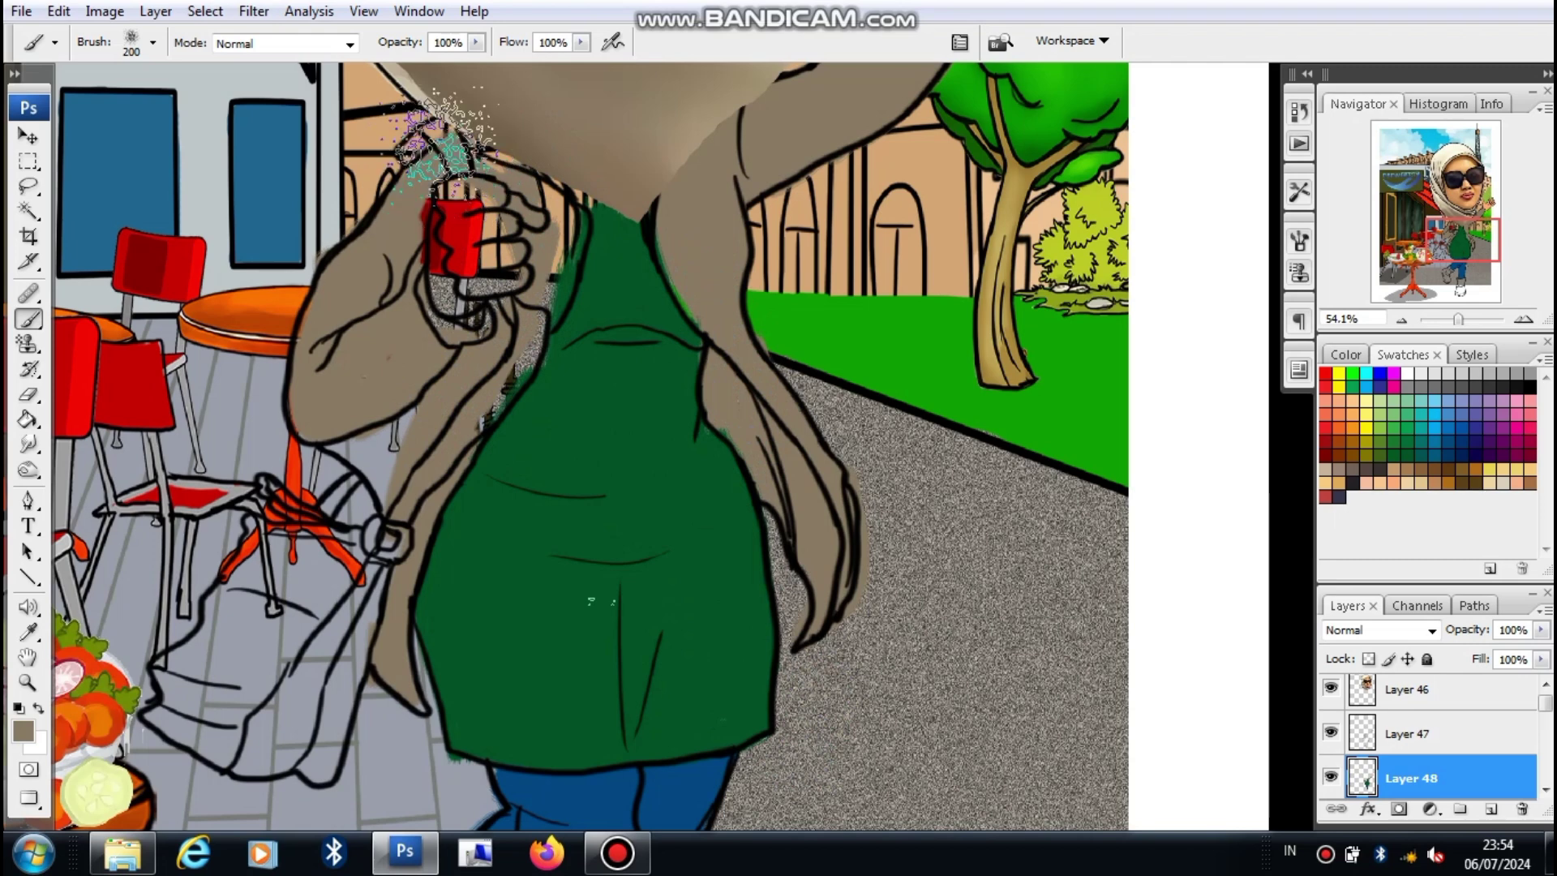
mouse_move(544, 300)
left_mouse_down()
mouse_move(575, 239)
mouse_move(469, 398)
mouse_move(470, 287)
left_mouse_up()
left_click(577, 385, "alt")
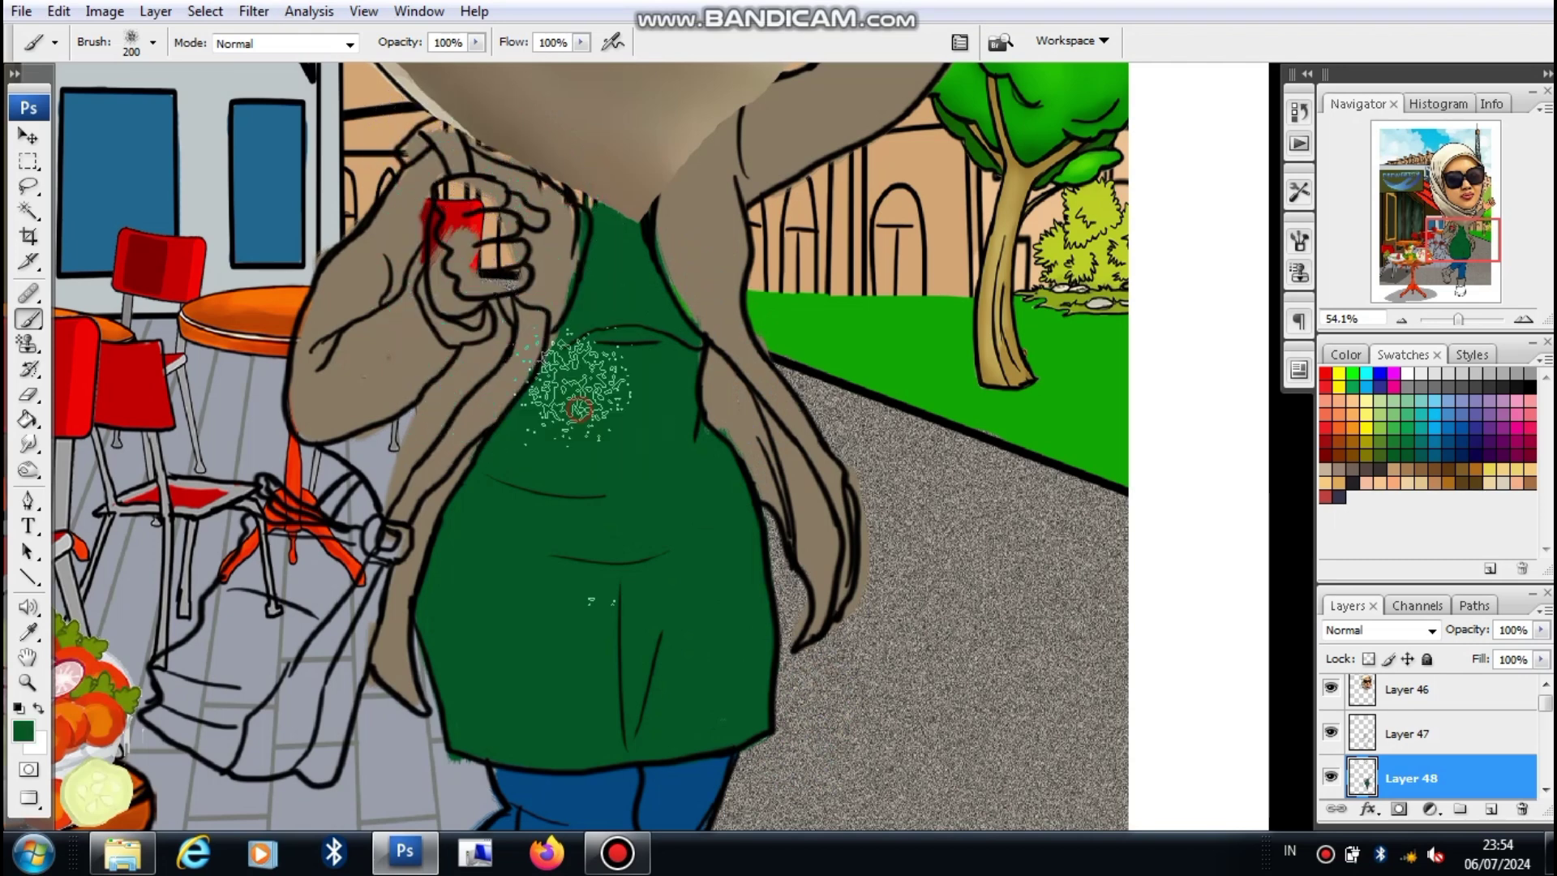
mouse_move(578, 385)
left_mouse_down()
mouse_move(551, 359)
mouse_move(609, 259)
left_mouse_up()
Step: Reduce the brush to 90 px and sample the garment's grey-brown below the raised arm
key("[")
key("[")
left_click(685, 243, "alt")
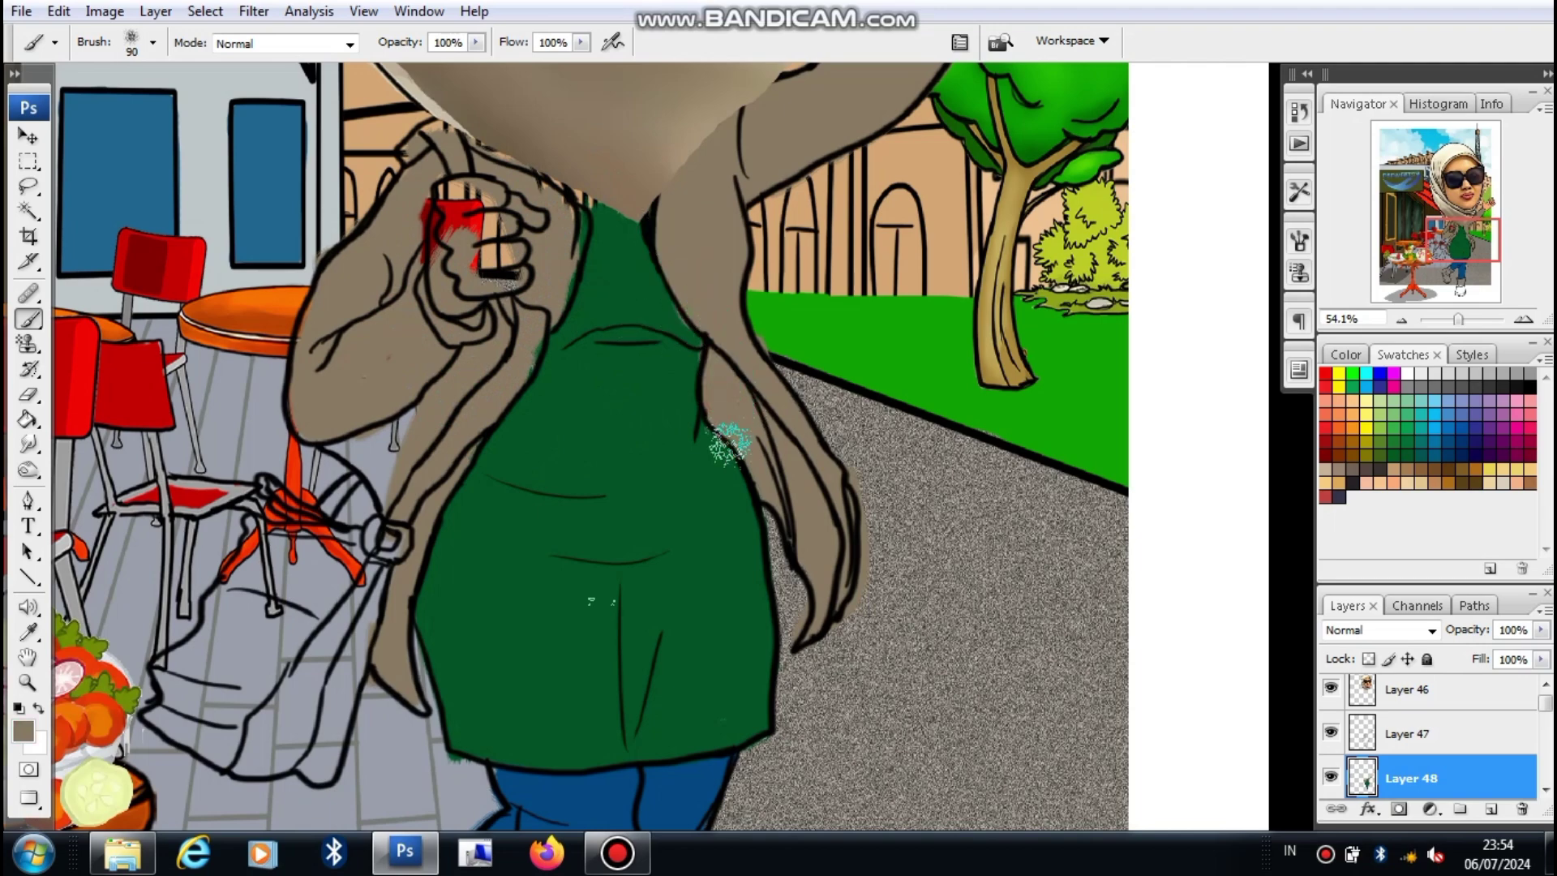
Step: Sample the skin colour from the raised hand and fill the clenched fist with it, tidying the grey-brown around it
left_click_drag(673, 326, 647, 589)
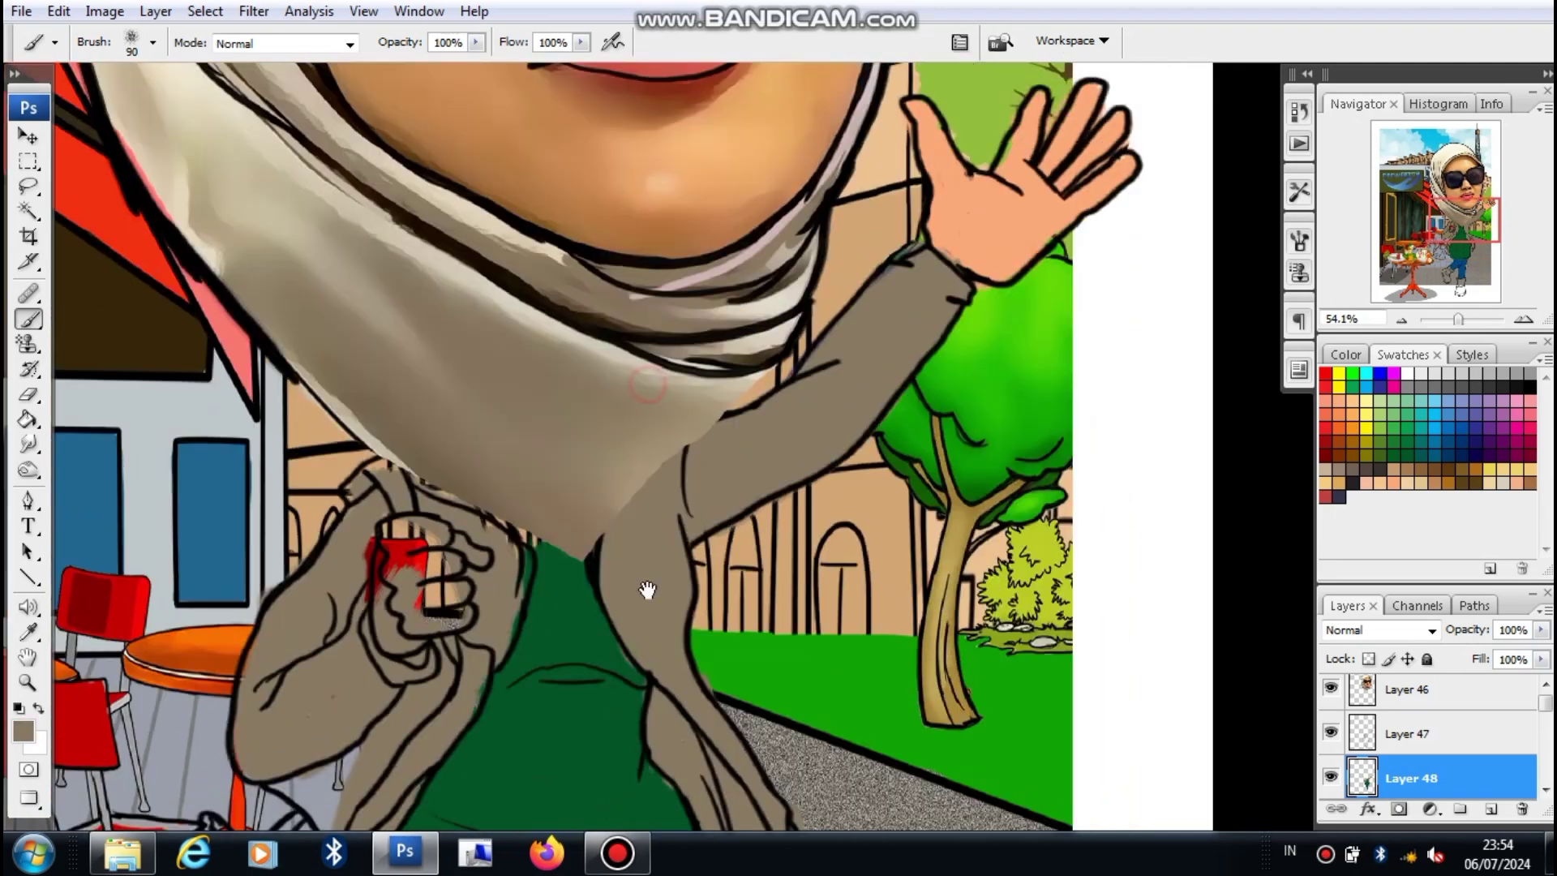
left_click(1006, 223, "alt")
left_click_drag(423, 544, 467, 397)
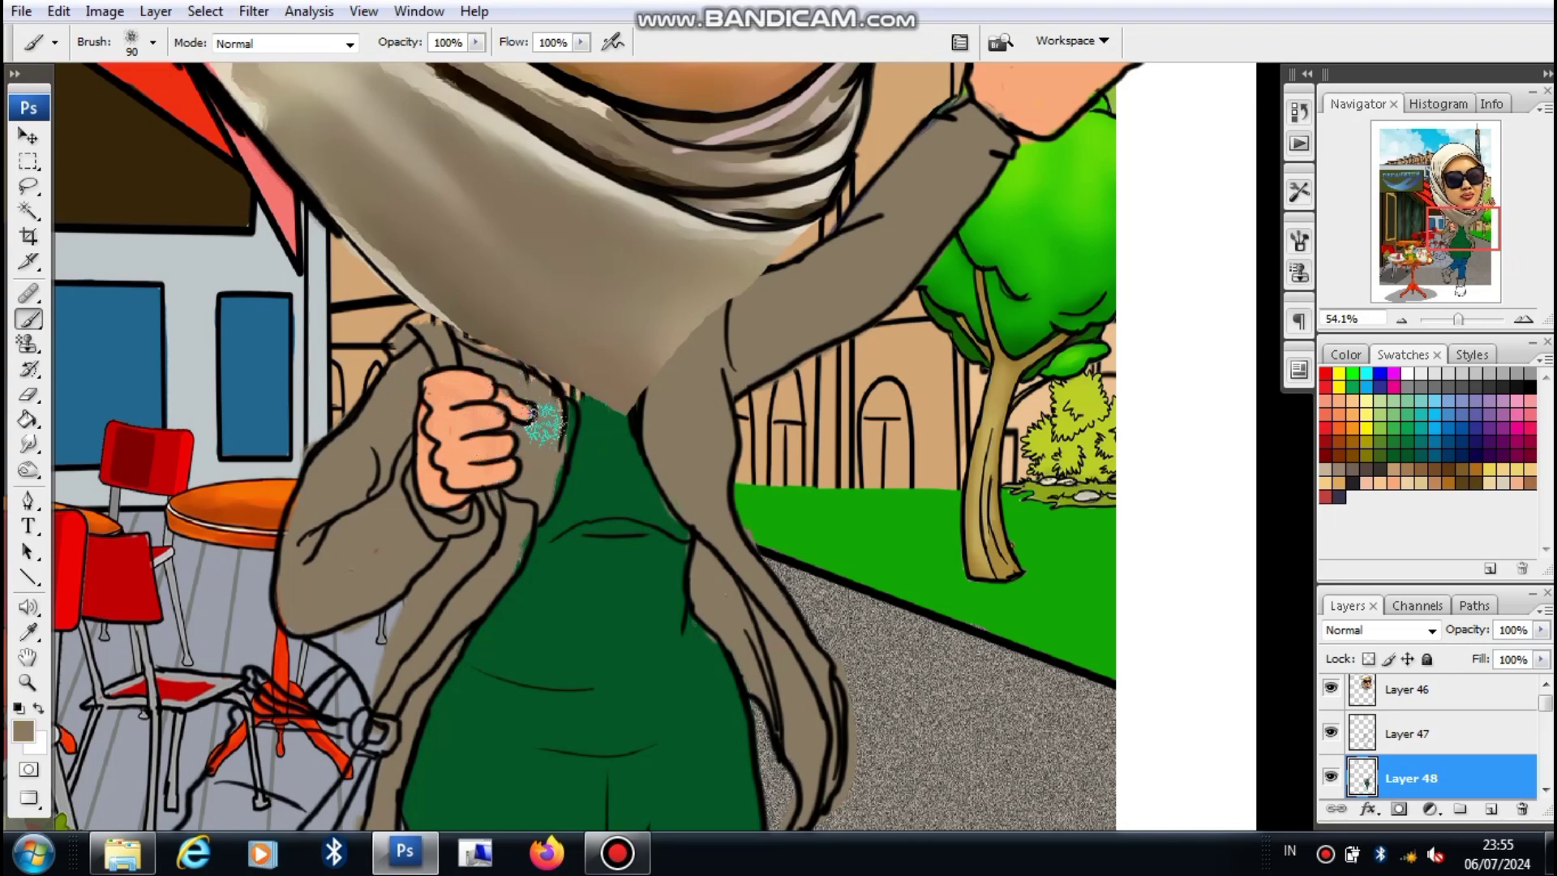
Step: Select the painted head's layer, Layer 46, and check the head and coloured body against the whole scene
scroll(535, 418, "down", 4)
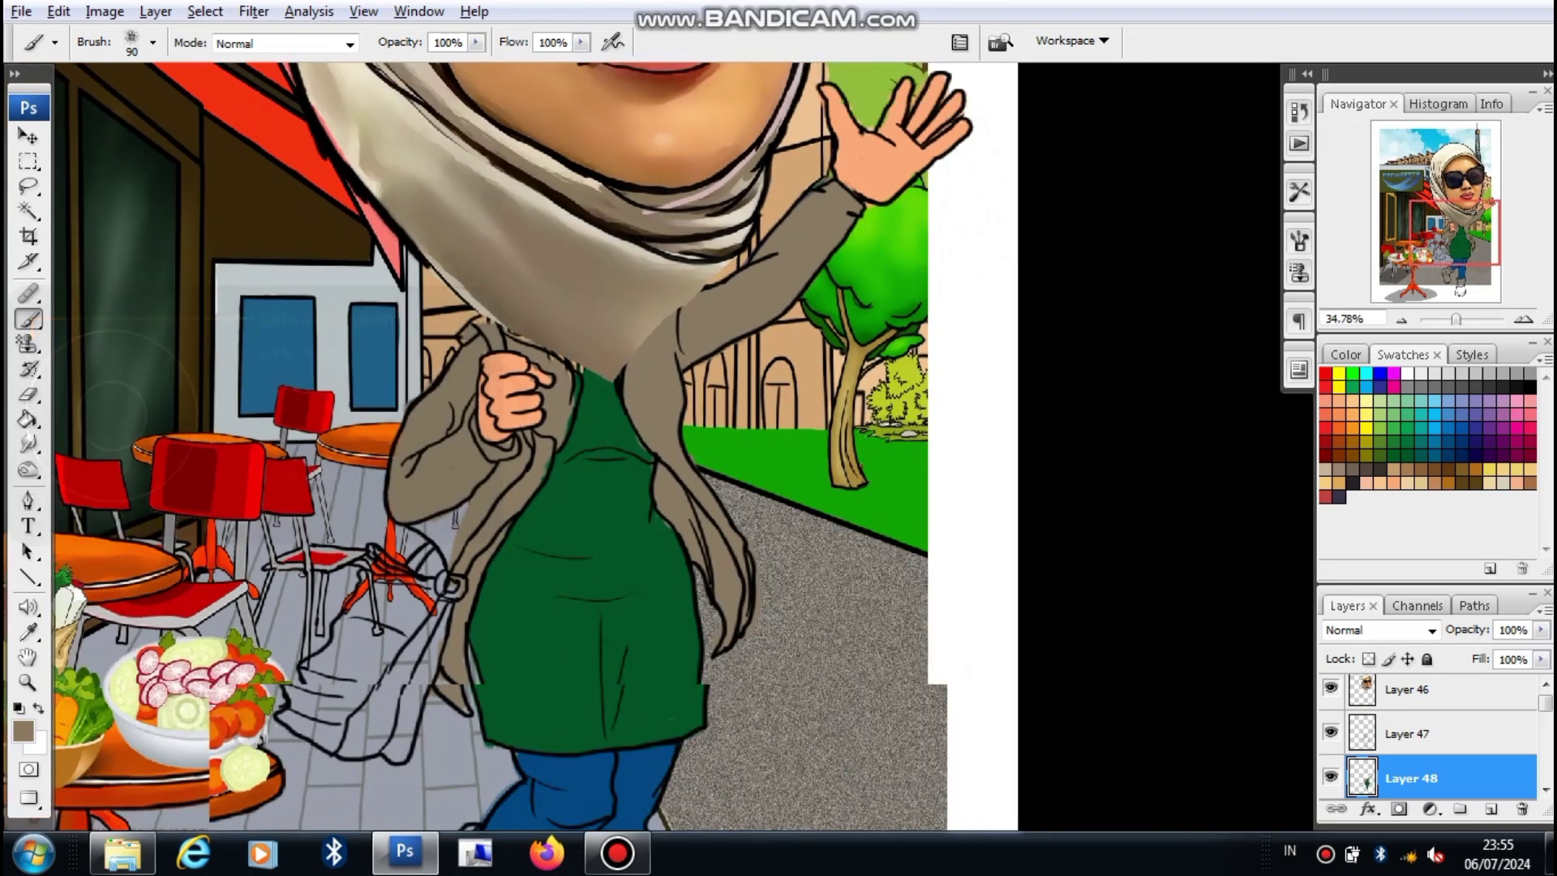
scroll(606, 418, "down", 1)
left_click(609, 314, "ctrl")
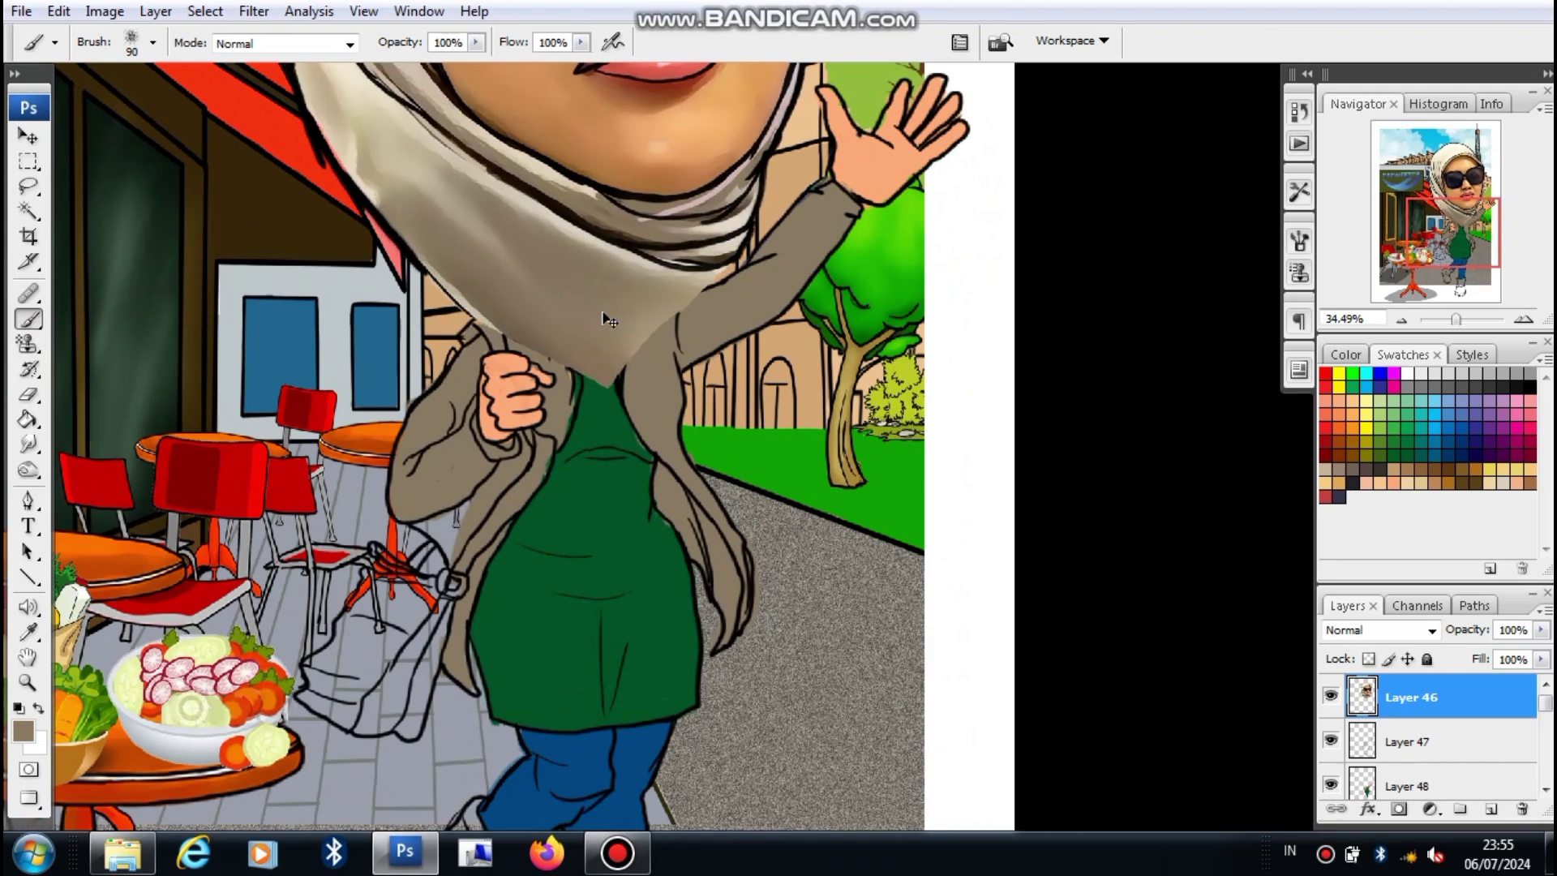
scroll(671, 503, "down", 1)
scroll(672, 503, "down", 6)
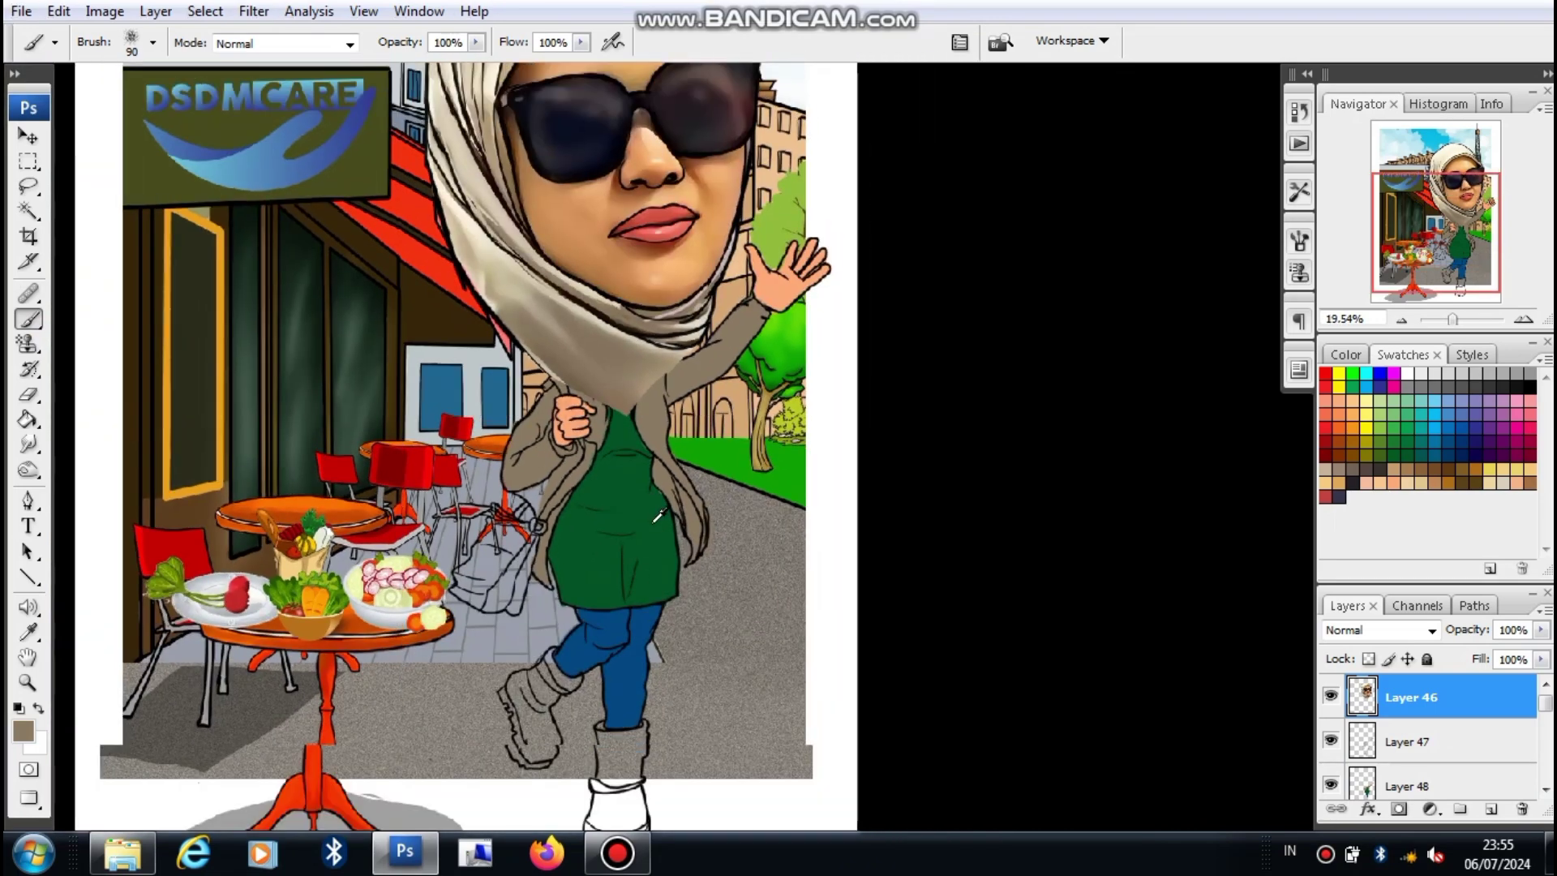
scroll(927, 436, "down", 1)
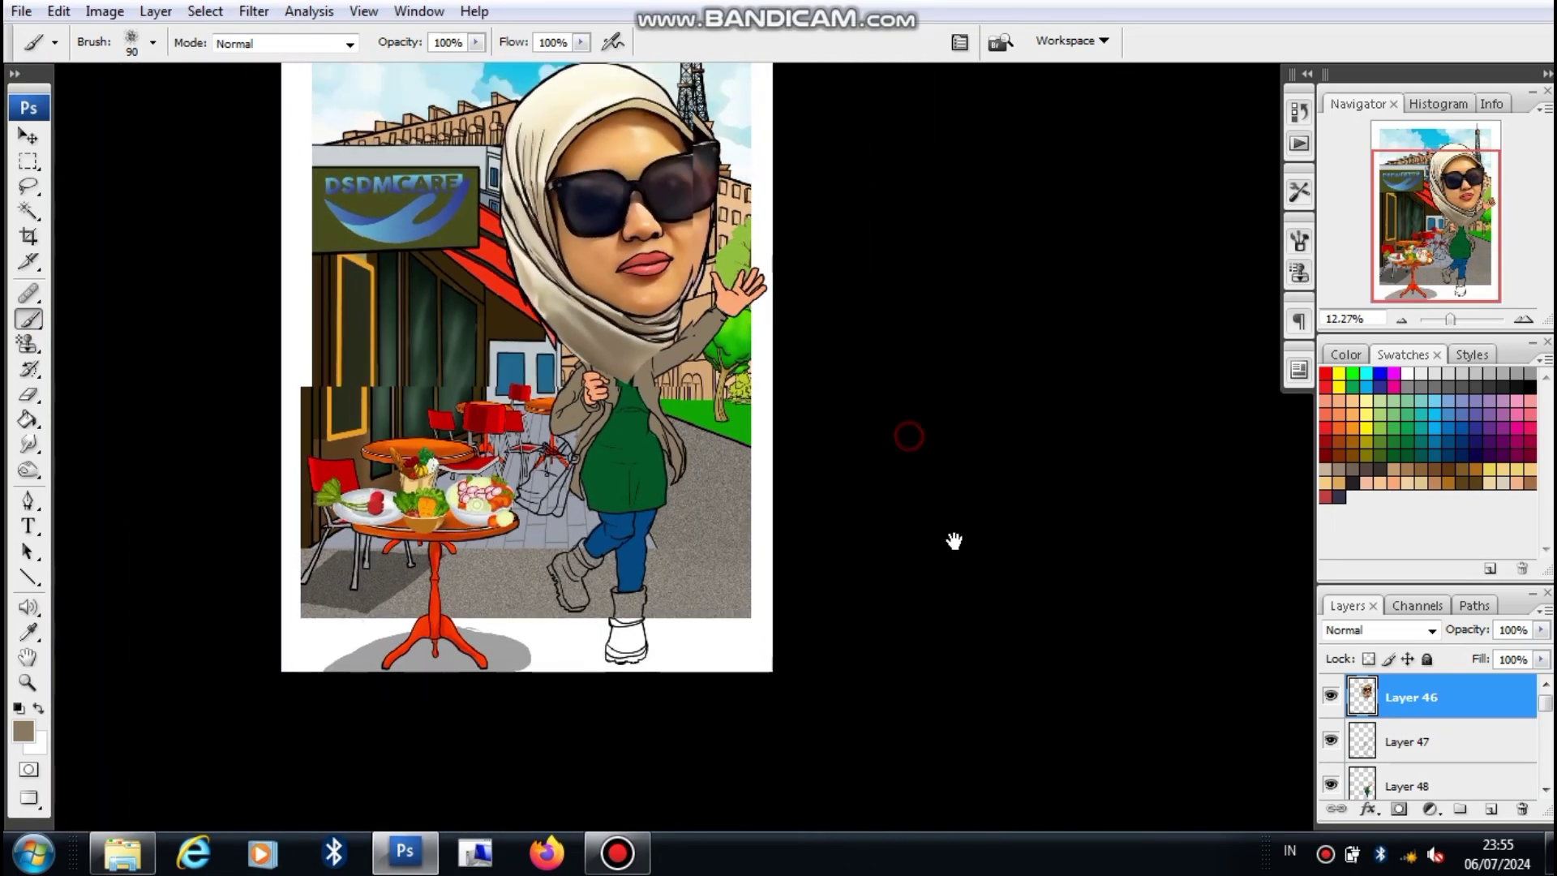
left_click_drag(852, 445, 933, 541)
scroll(936, 526, "up", 1)
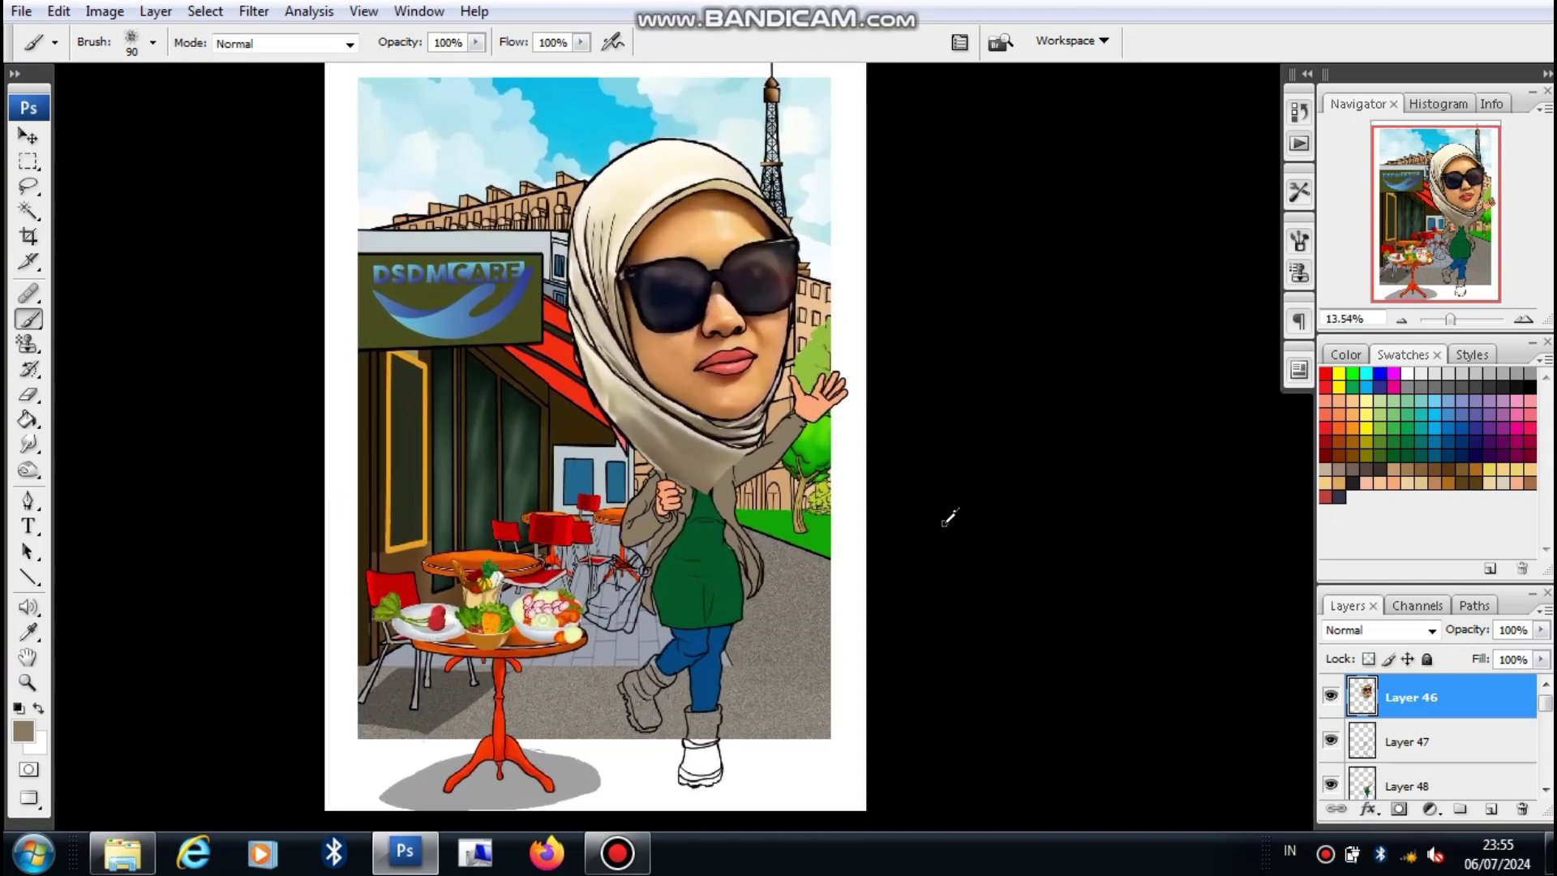